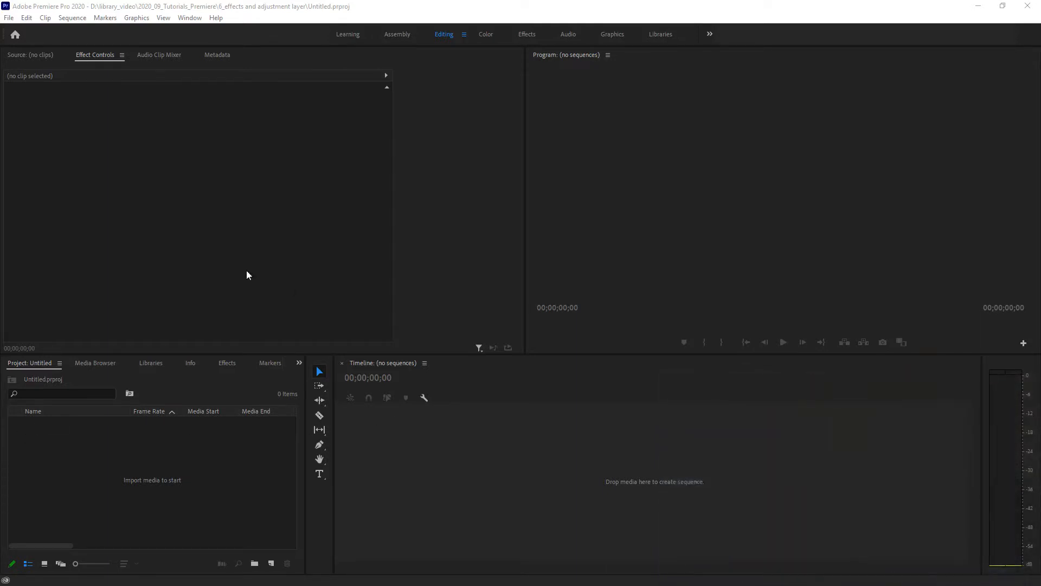
Import the clips P1110268.MOV and P1110275.MOV from within the 2020_09_Tutorials_Premiere folder under library_video on drive D.
double_click(133, 471)
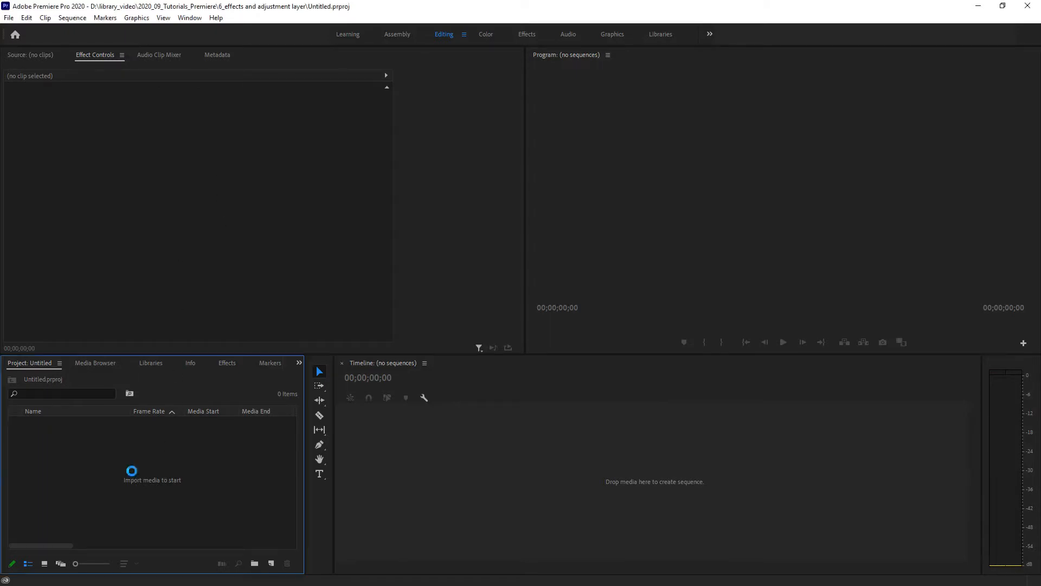
left_click(49, 289)
double_click(129, 231)
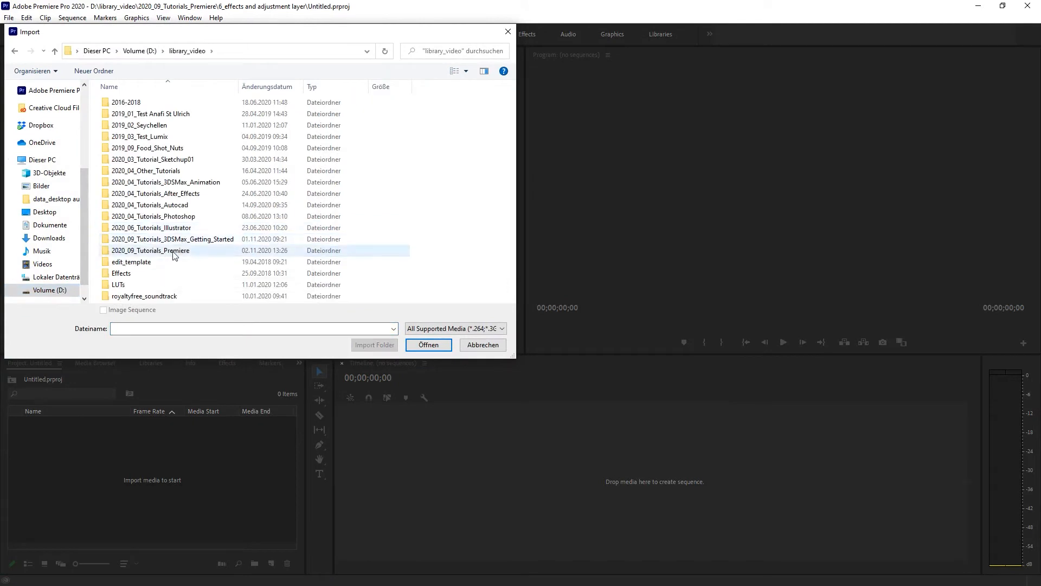
double_click(174, 251)
double_click(135, 162)
left_click_drag(271, 157, 187, 112)
left_click(427, 346)
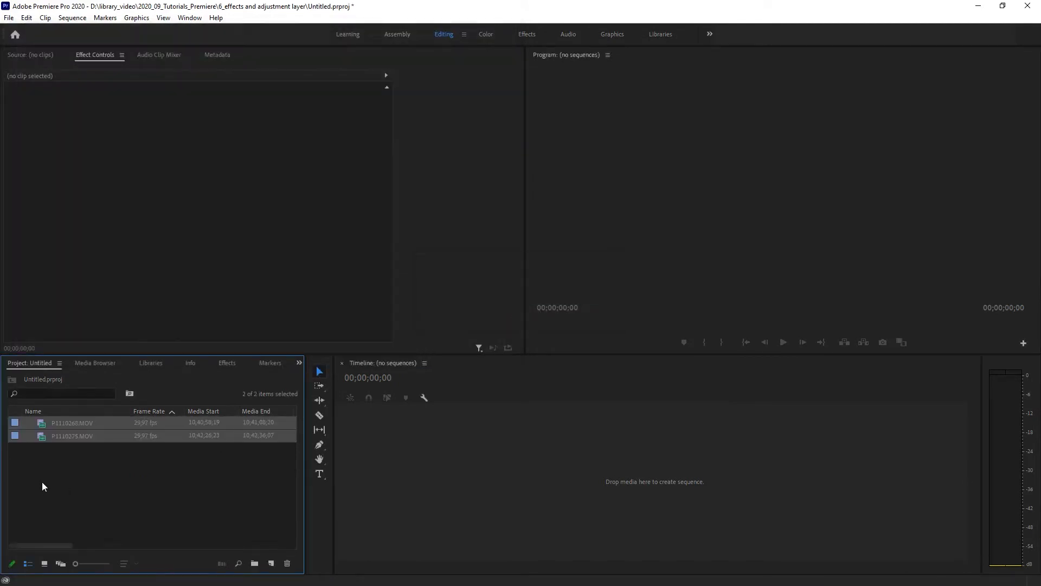
left_click(136, 475)
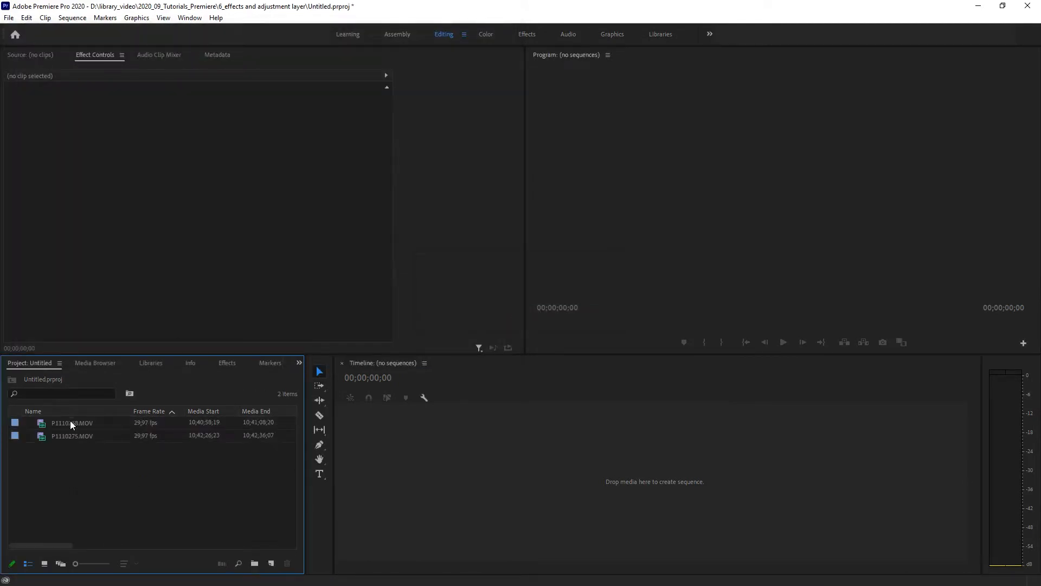
Create a new sequence from P1110268.MOV and preview its footage up to 00;00;02;10.
left_click(70, 422)
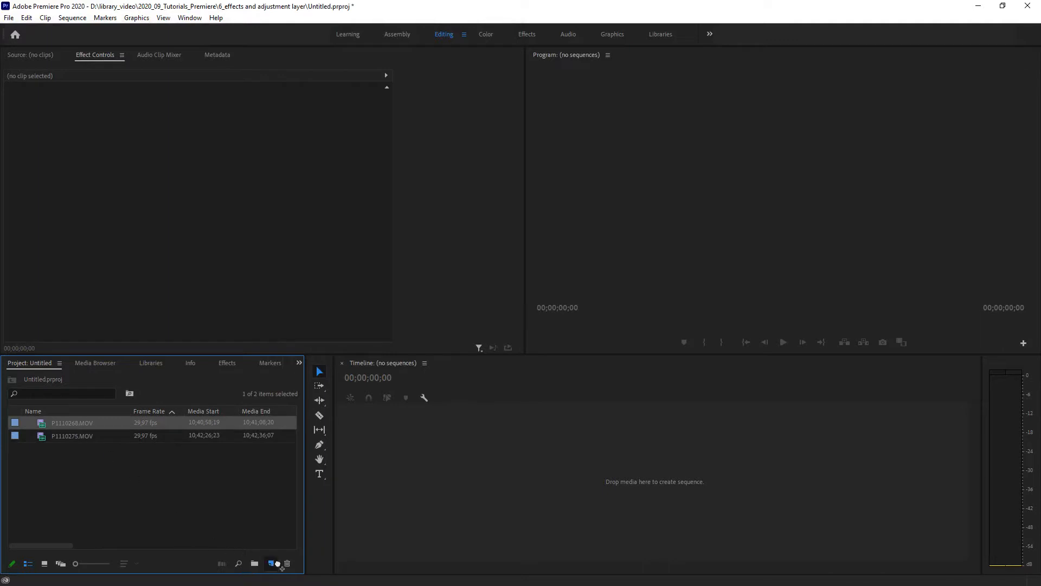
left_click_drag(273, 566, 271, 563)
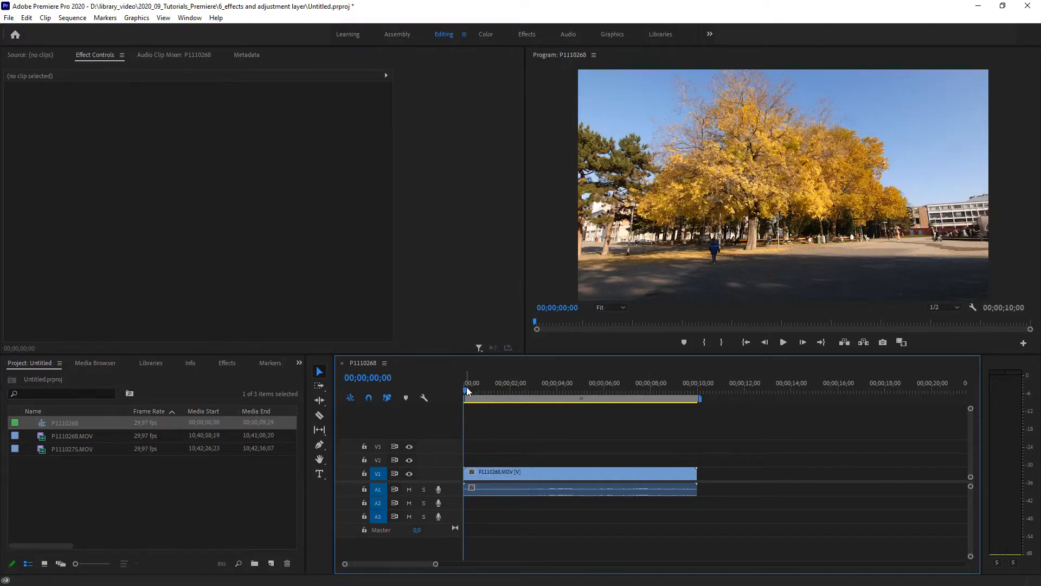
left_click_drag(466, 390, 518, 394)
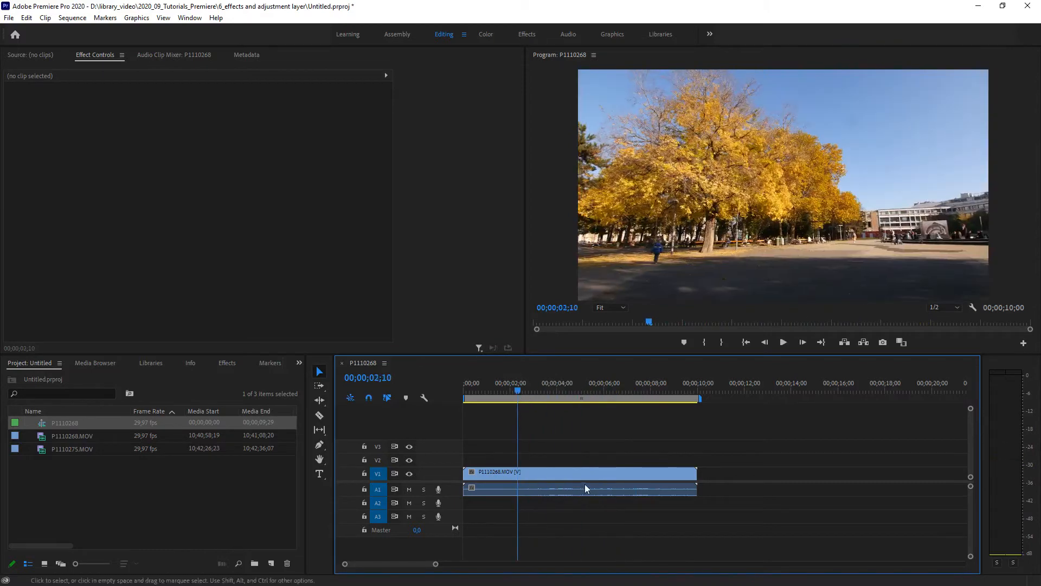
Unlink the audio from the P1110268.MOV clip in the sequence and delete the audio part.
left_click(581, 474)
right_click(560, 474)
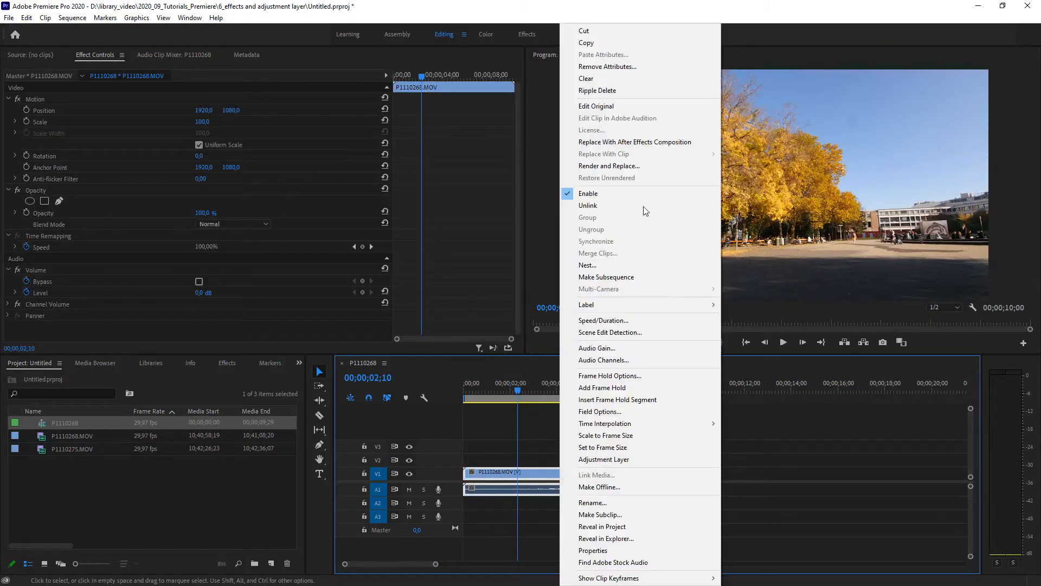
left_click(643, 206)
left_click(584, 491)
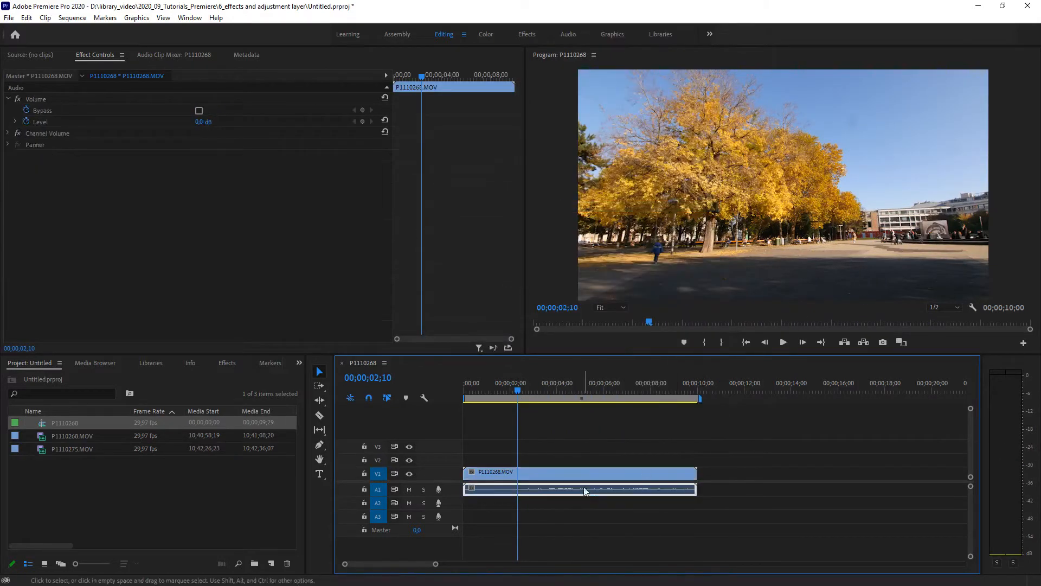
key("Delete")
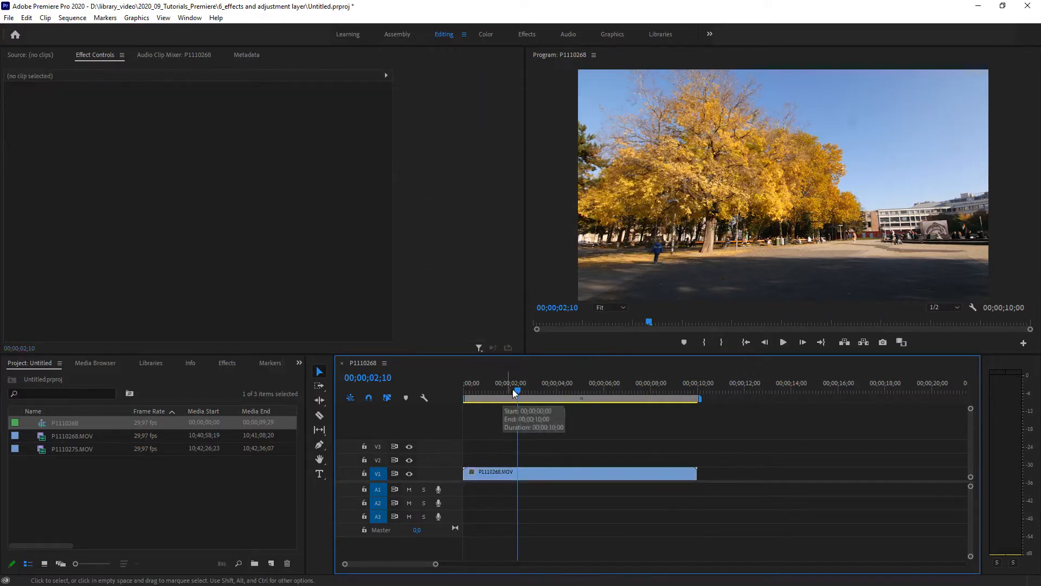
Trim the clip's start to 00;00;01;14 and its end to 00;00;09;03, closing the gap so it starts the sequence.
mouse_move(512, 389)
left_mouse_down()
mouse_move(479, 392)
mouse_move(499, 395)
left_mouse_up()
left_click(473, 474)
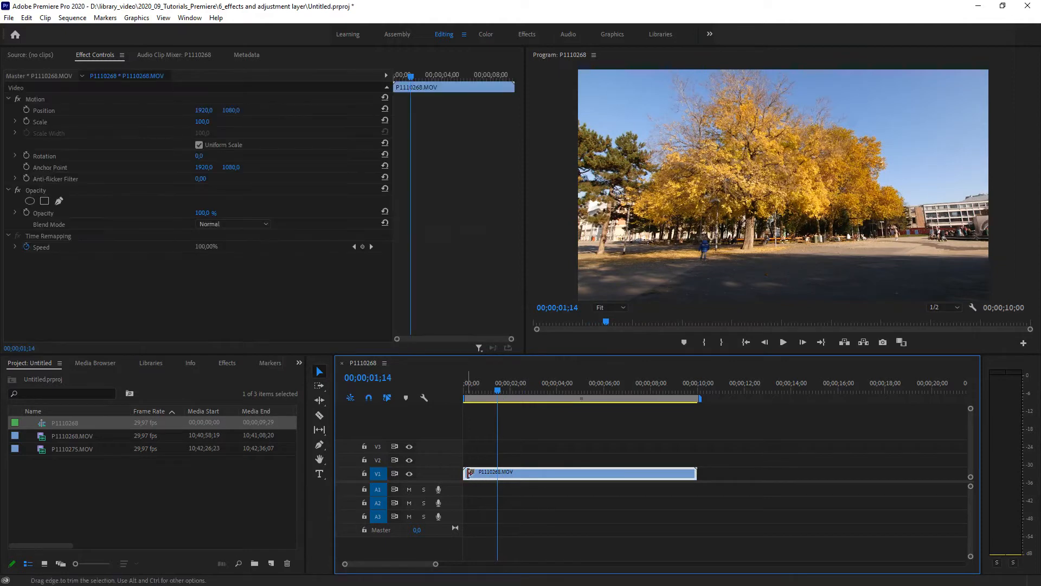
left_click_drag(465, 473, 498, 473)
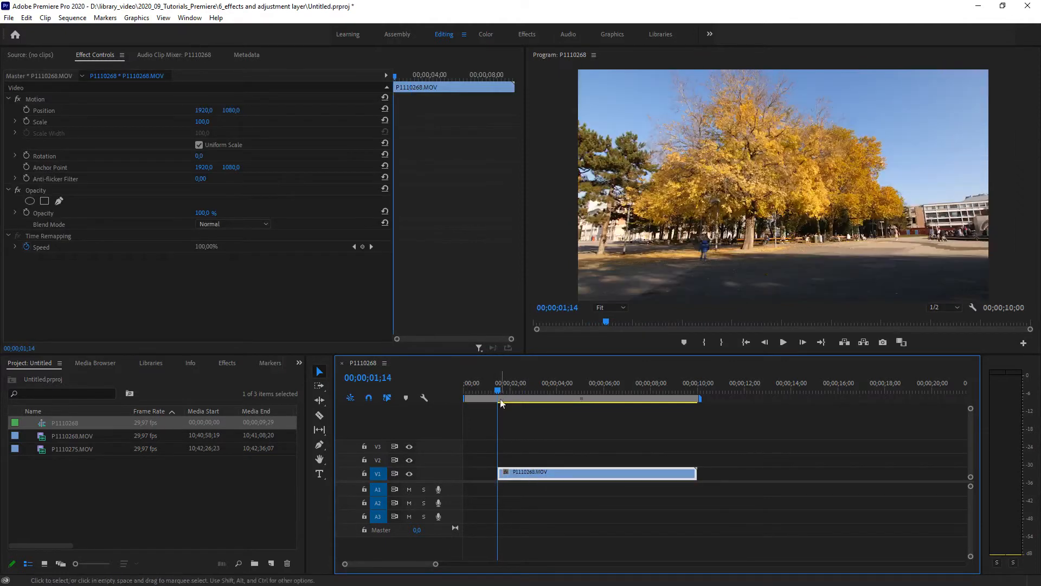
left_click_drag(499, 390, 675, 393)
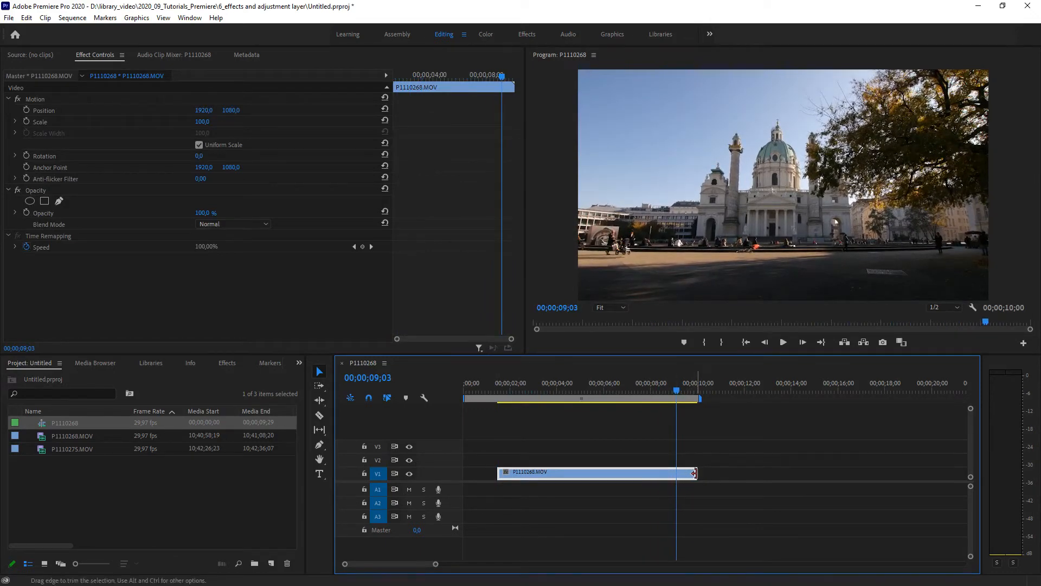
left_click_drag(695, 473, 579, 477)
left_click_drag(676, 392, 498, 392)
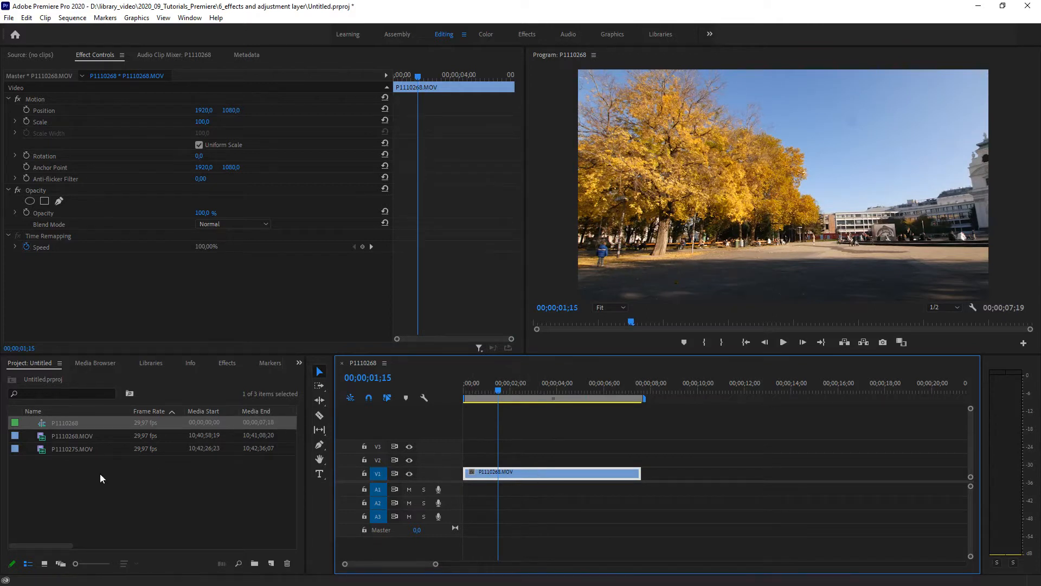
Search the effects for "curves" and apply the RGB Curves video effect to the P1110268.MOV clip.
left_click(177, 478)
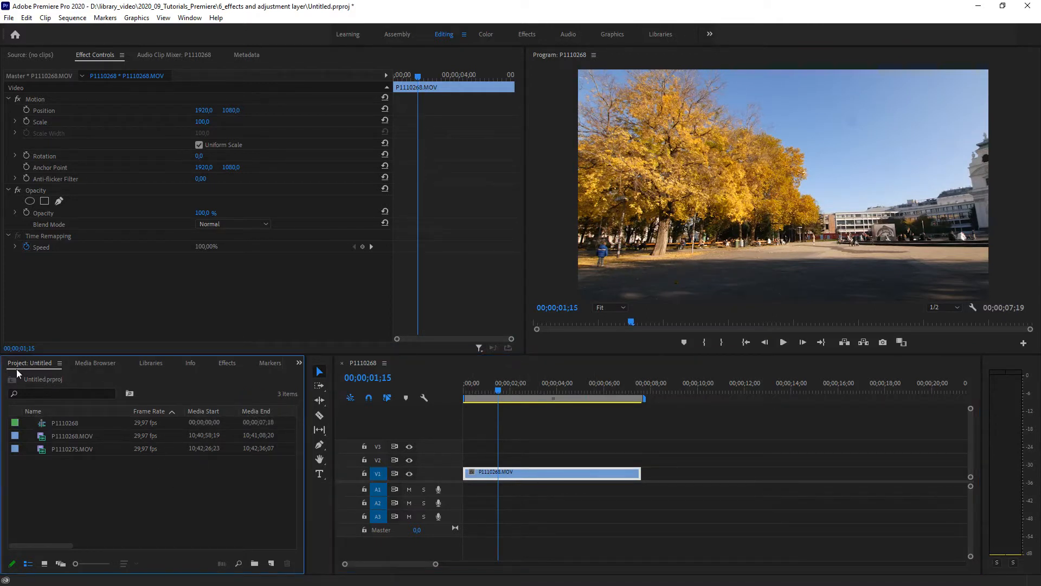
left_click(226, 366)
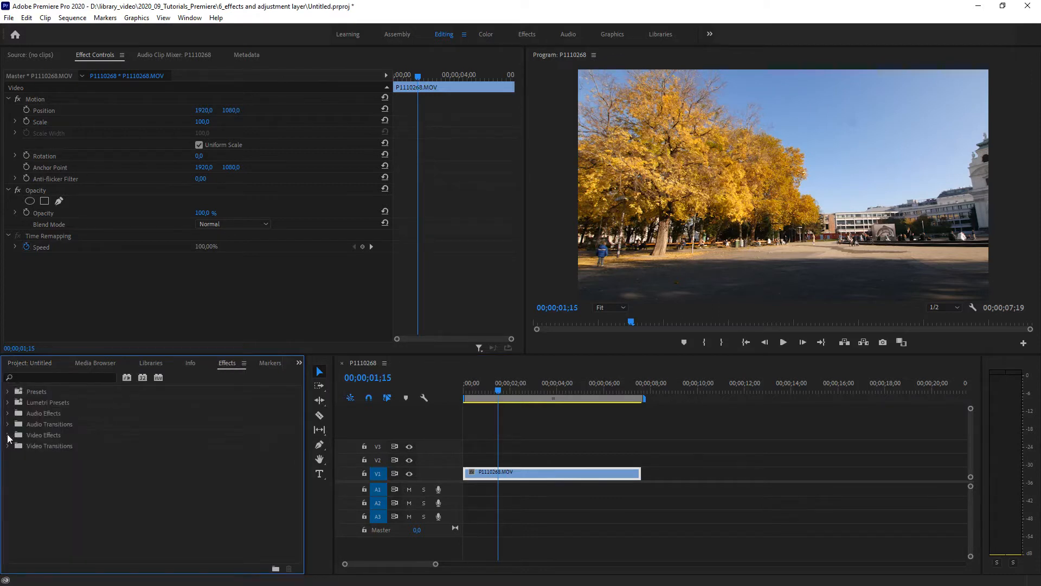
double_click(25, 435)
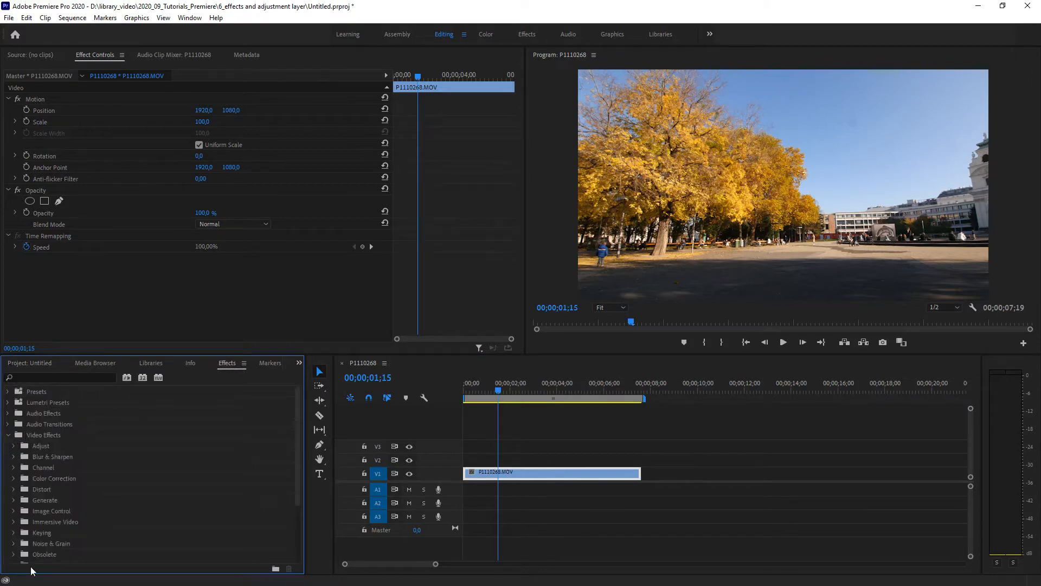
scroll(92, 484, "down", 2)
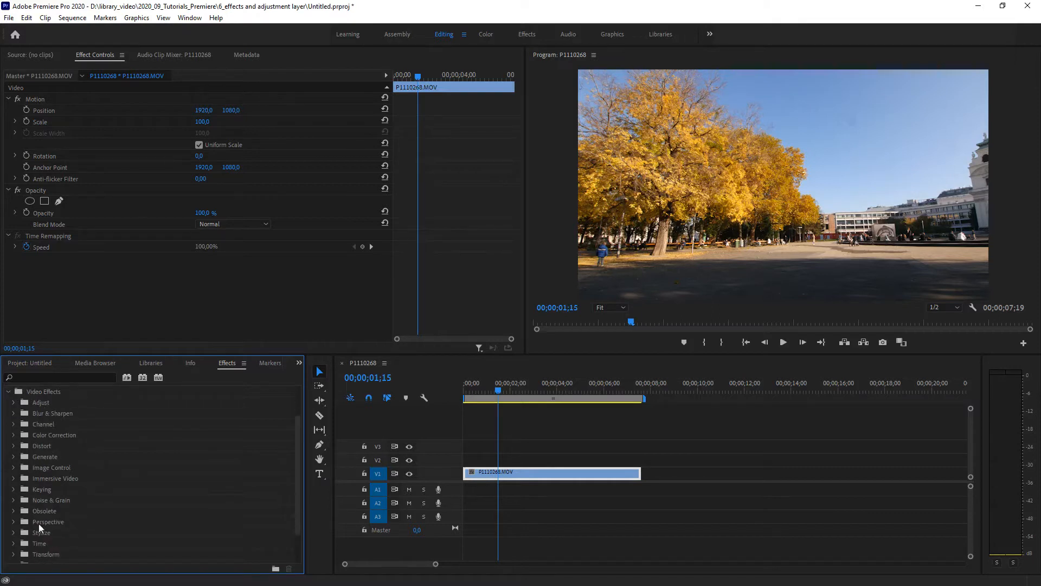
scroll(40, 427, "up", 2)
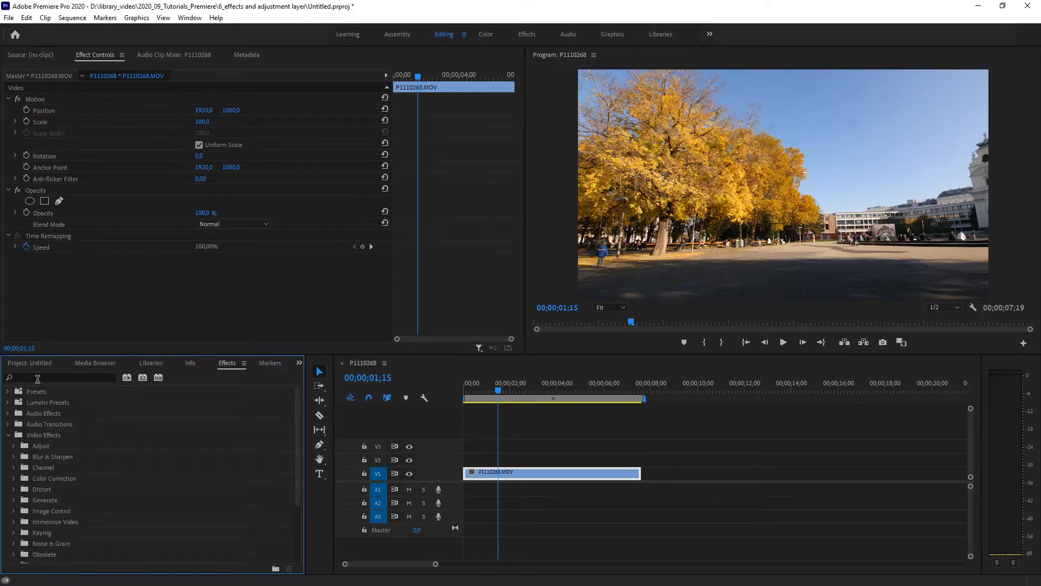
left_click(38, 379)
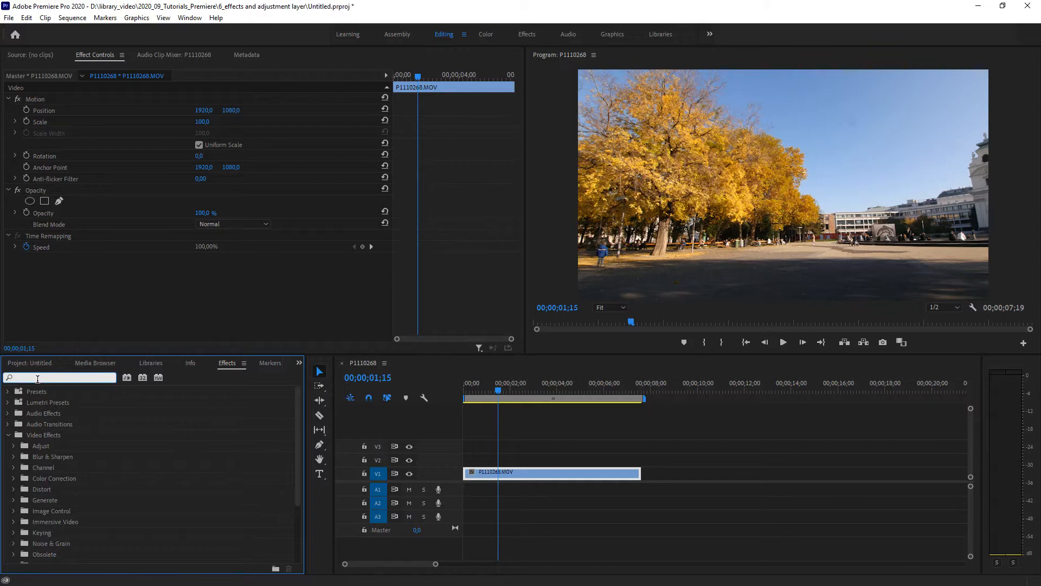
type("cuves")
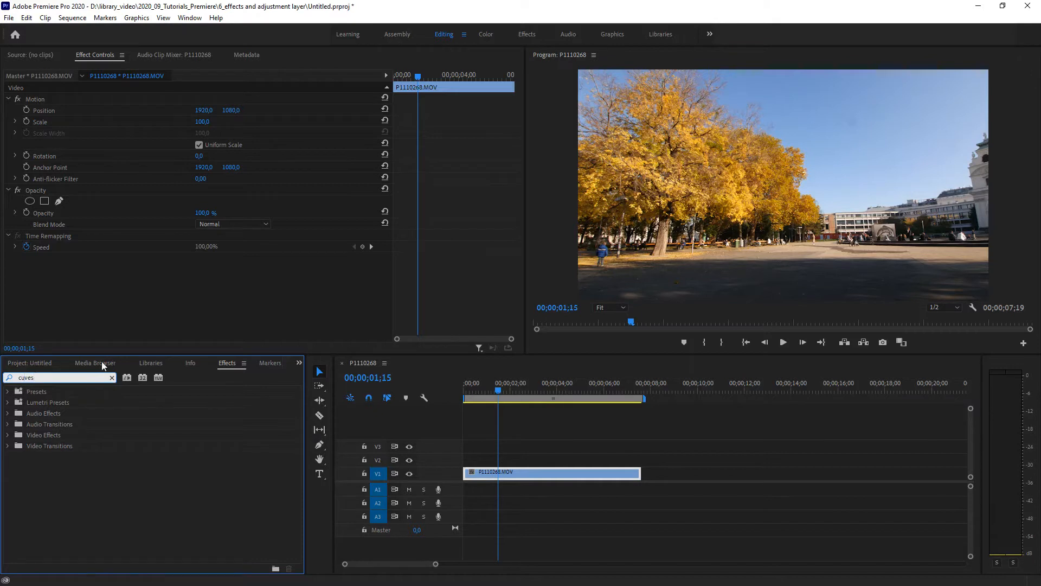
left_click(25, 377)
type("r")
left_click_drag(48, 455, 520, 477)
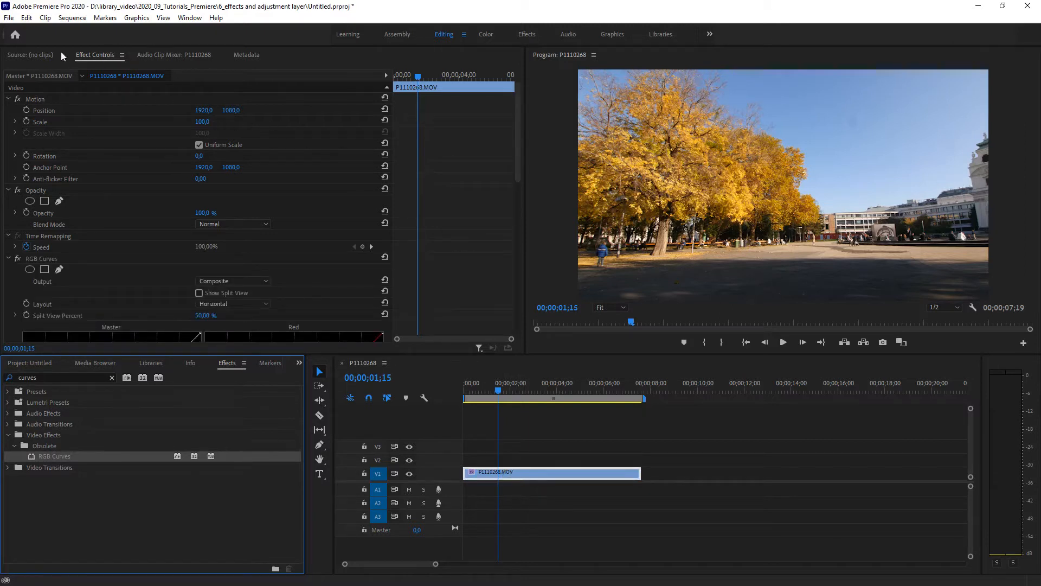
Collapse the clip's Motion, Opacity, Time Remapping and RGB Curves effect settings.
left_click(98, 55)
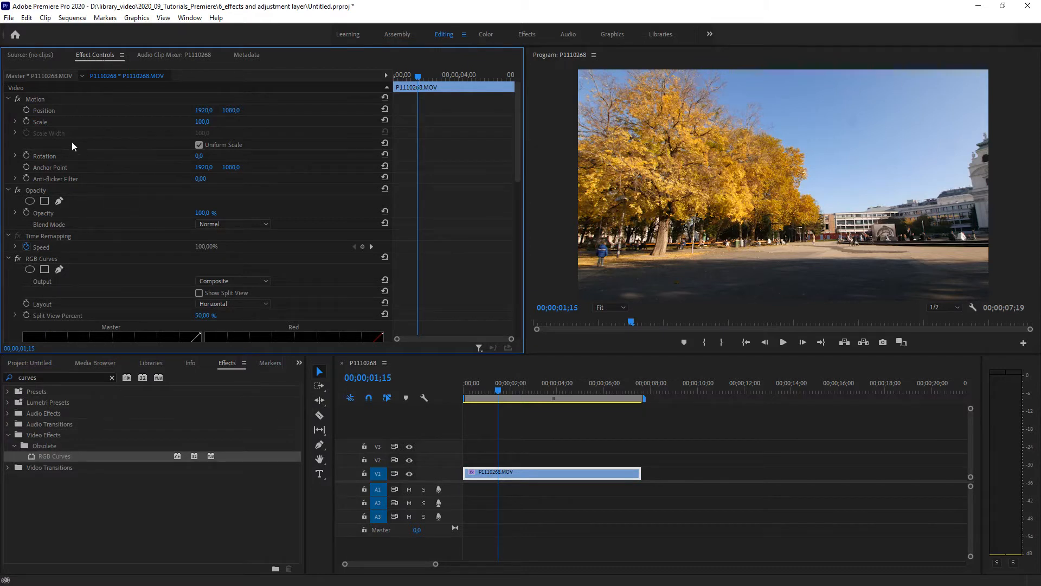
left_click(9, 99)
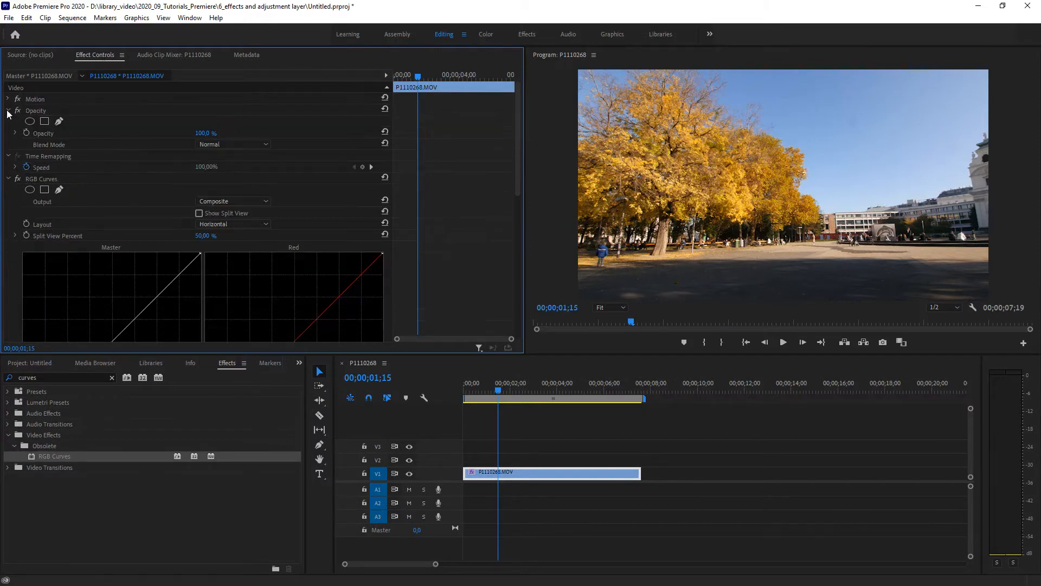
left_click(8, 111)
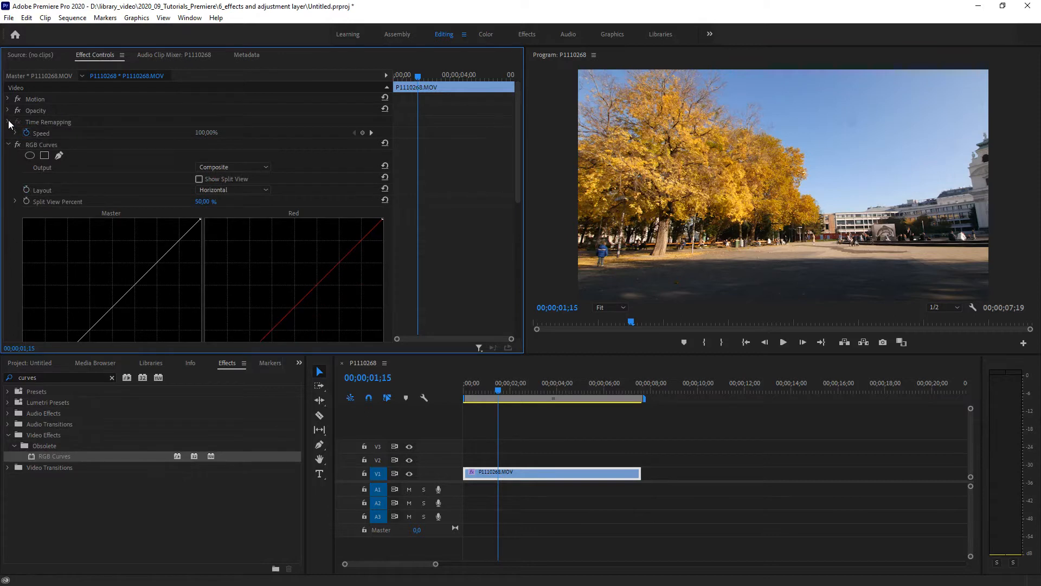
left_click(8, 122)
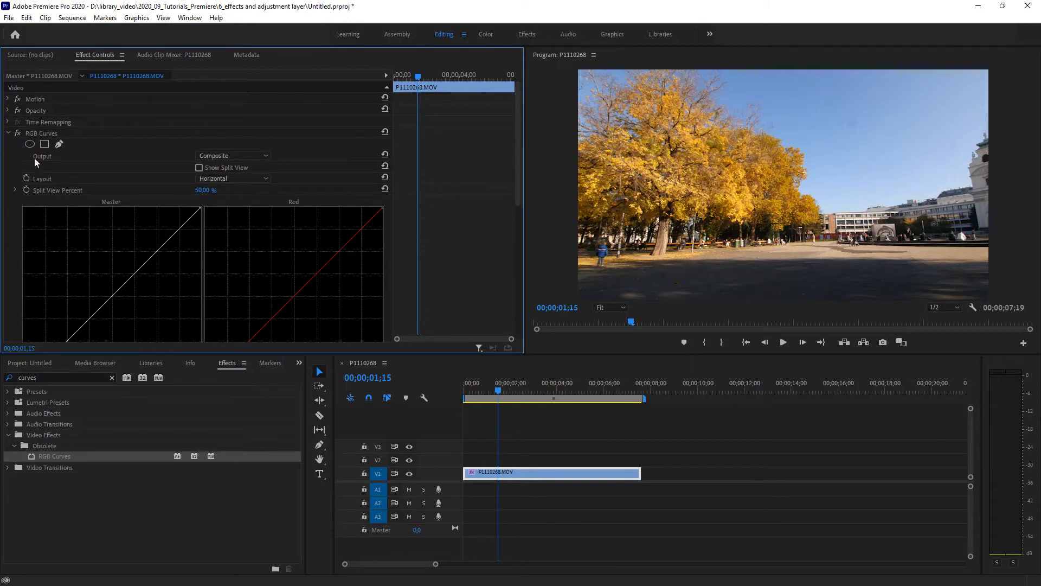
left_click(9, 133)
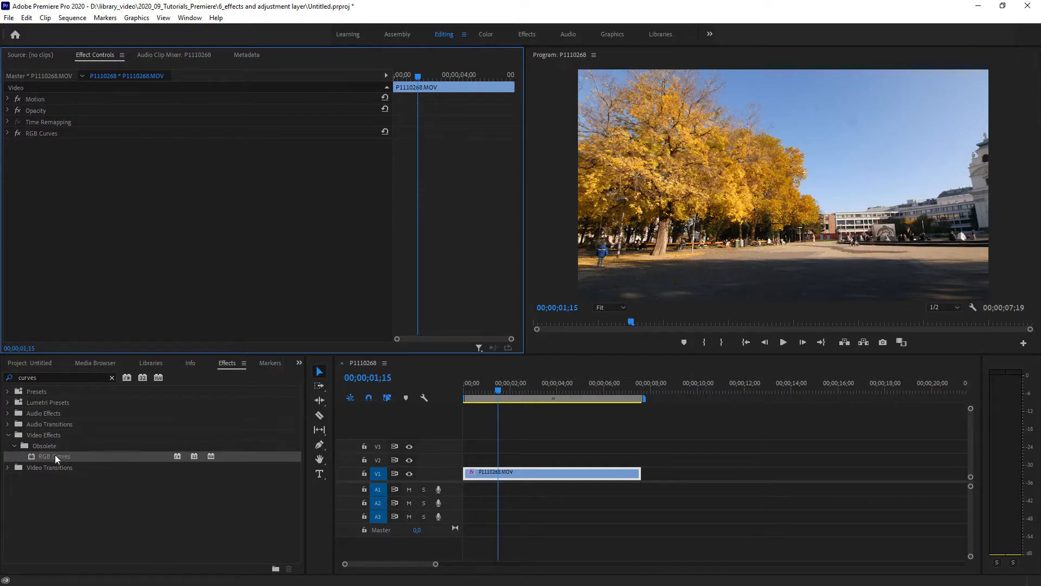
Apply a second RGB Curves effect to the clip and remove that duplicate from its effects.
left_click_drag(56, 457, 486, 474)
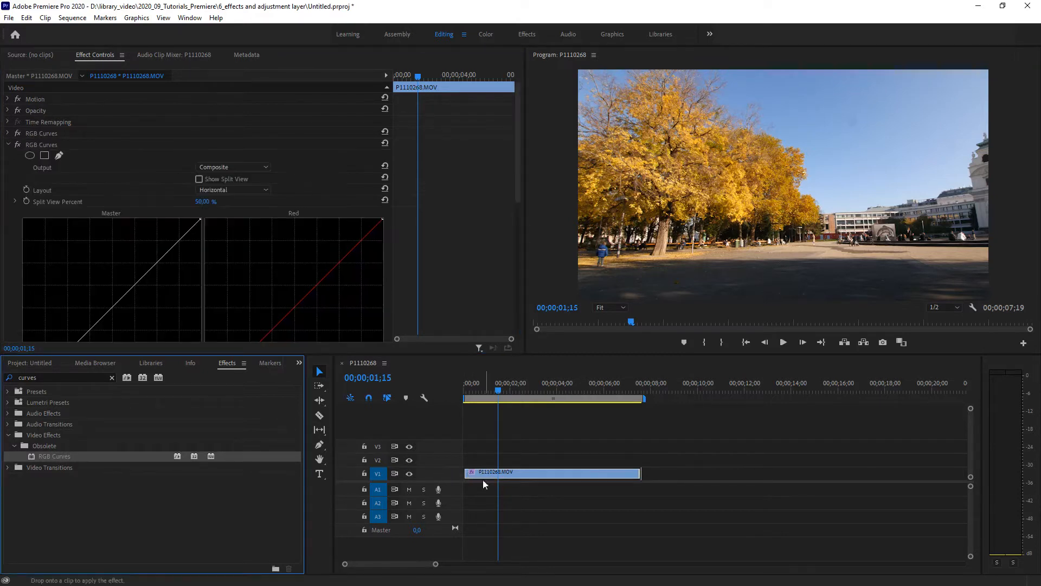
left_click(12, 146)
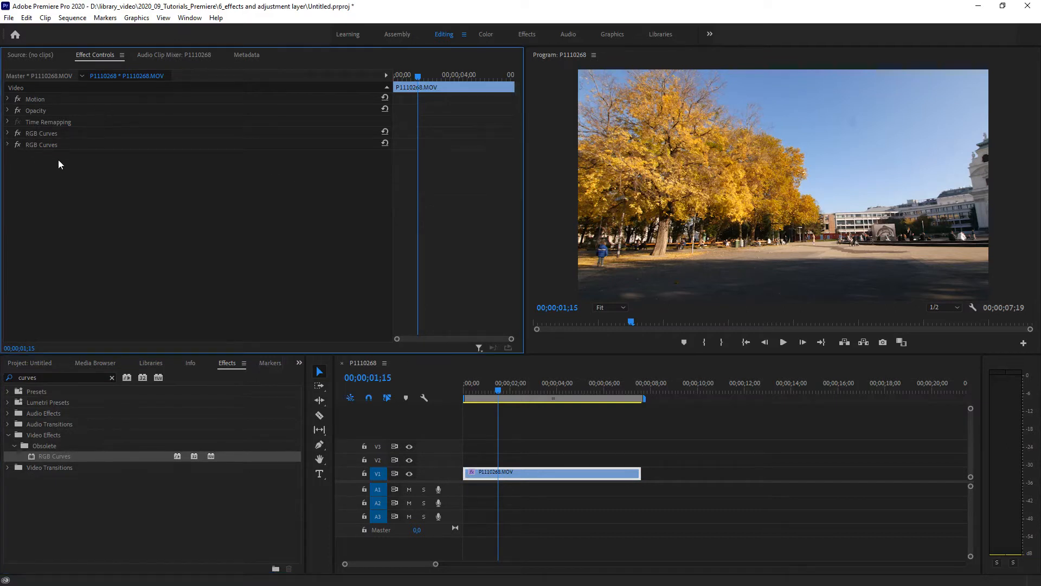
left_click(50, 145)
key("Delete")
Expand the clip's RGB Curves settings and set the split view layout to Vertical.
left_click(8, 133)
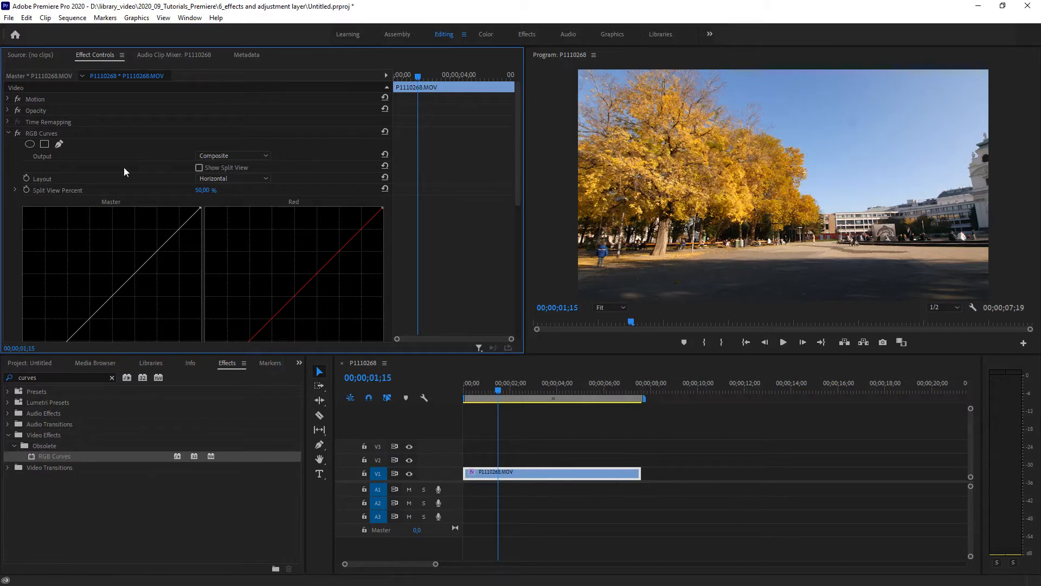
scroll(140, 150, "down", 2)
scroll(141, 150, "up", 2)
left_click(217, 178)
left_click(191, 178)
Darken the clip by pulling the middle of the RGB Curves Master curve slightly below the diagonal.
scroll(178, 177, "down", 3)
scroll(179, 178, "down", 2)
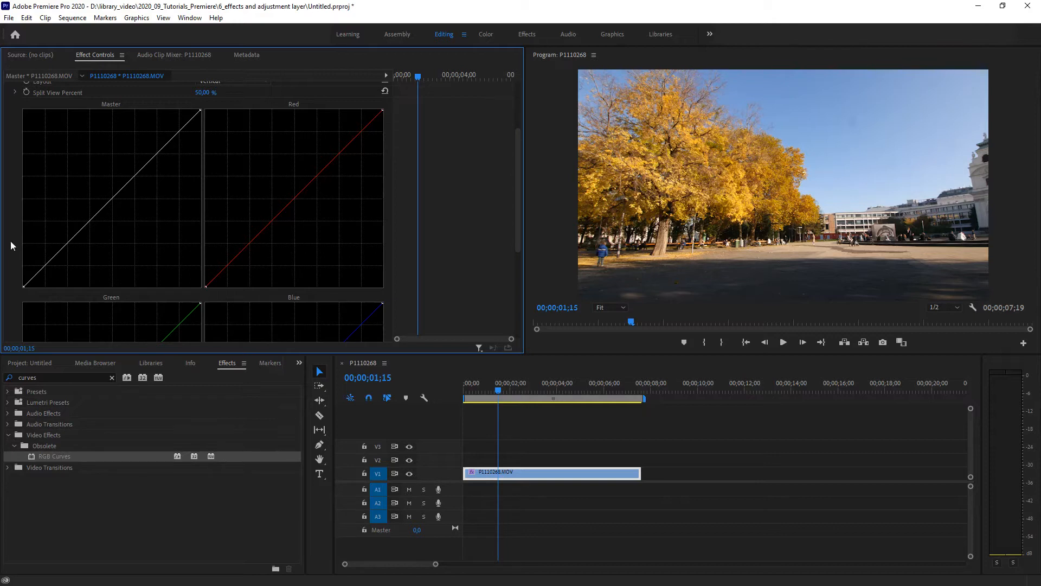
scroll(158, 164, "up", 2)
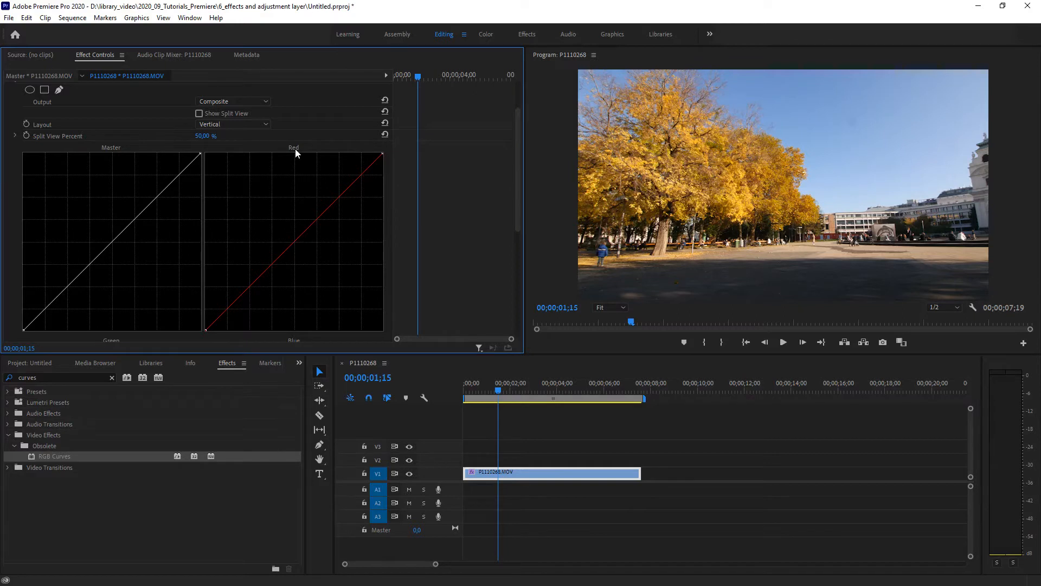
scroll(295, 151, "down", 2)
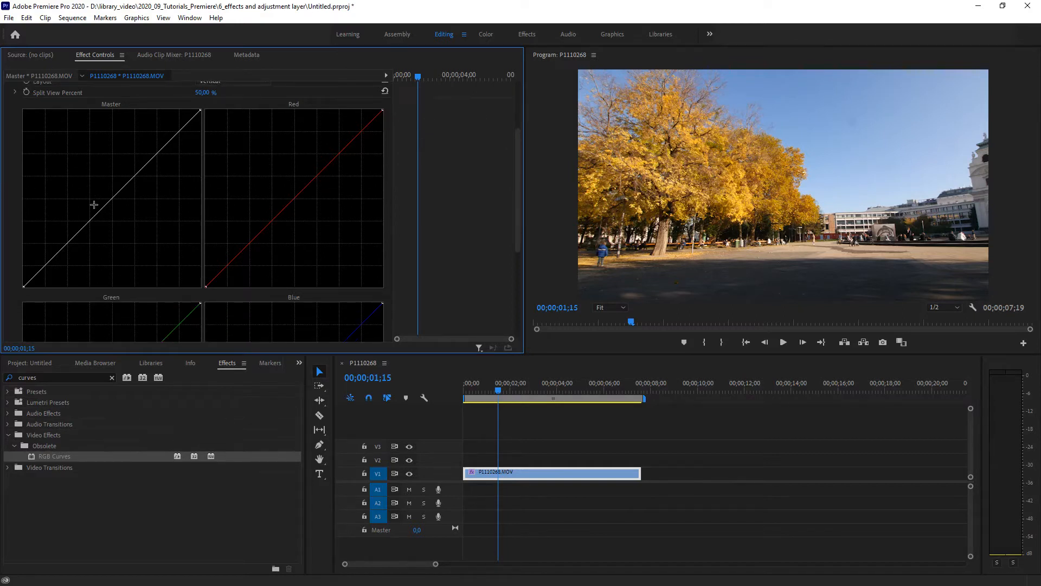
scroll(93, 204, "up", 2)
scroll(93, 207, "down", 2)
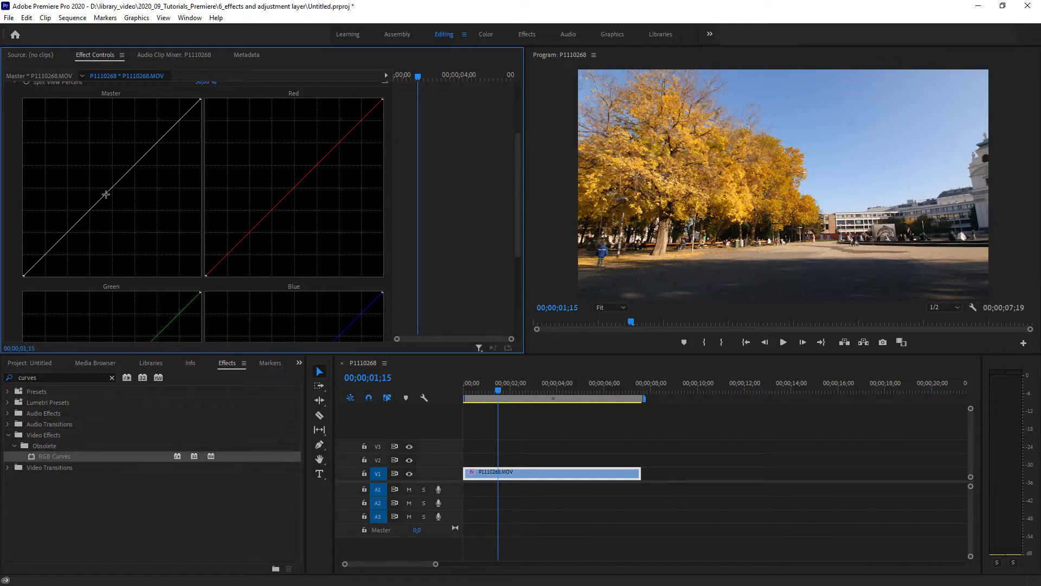
left_click_drag(107, 192, 120, 204)
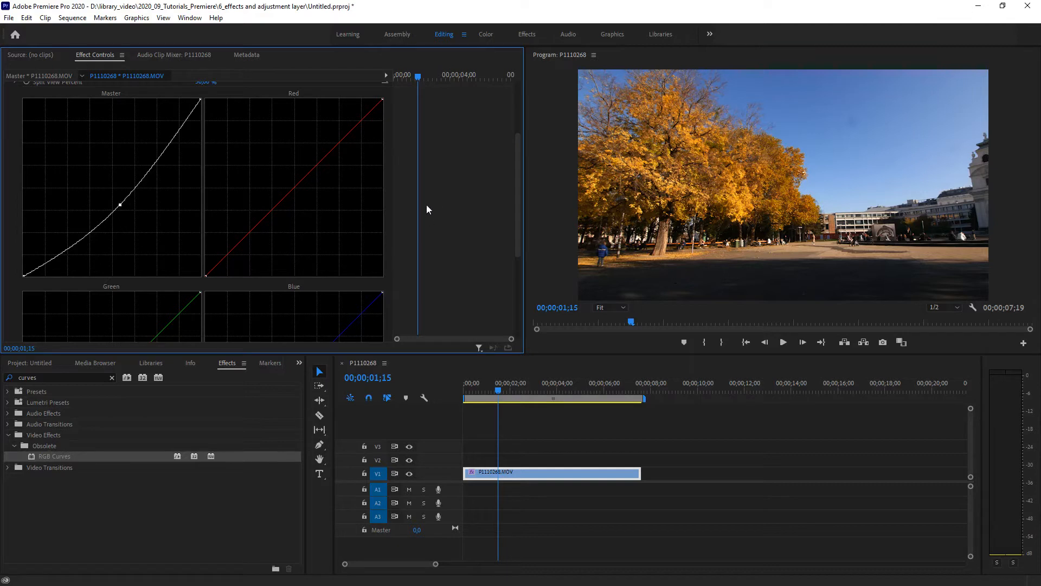
Toggle the RGB Curves effect off and on several times to compare the clip with and without the correction.
scroll(25, 112, "up", 2)
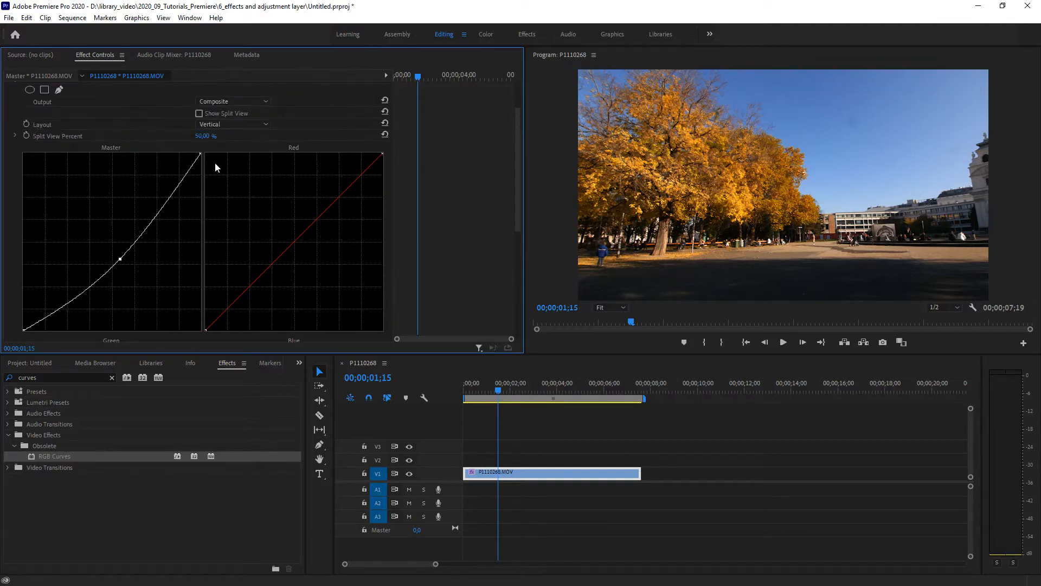
scroll(212, 169, "up", 2)
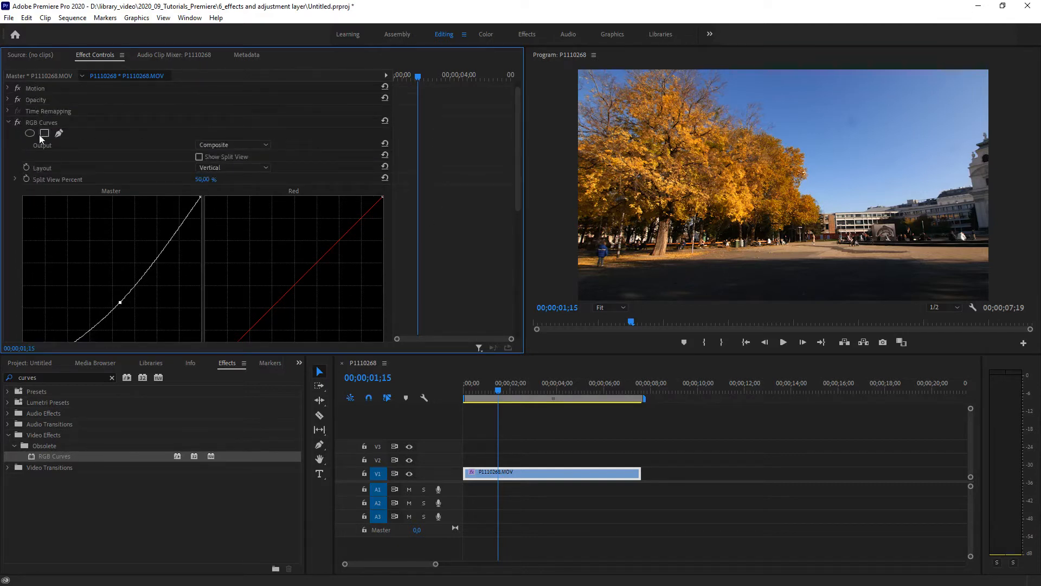
left_click(18, 121)
left_click(17, 122)
left_click(17, 122)
left_click(17, 122)
left_click(18, 123)
left_click(17, 122)
Try darkening and brightening the clip with the Master curve's middle point, and remove that point from the curve.
scroll(100, 234, "down", 3)
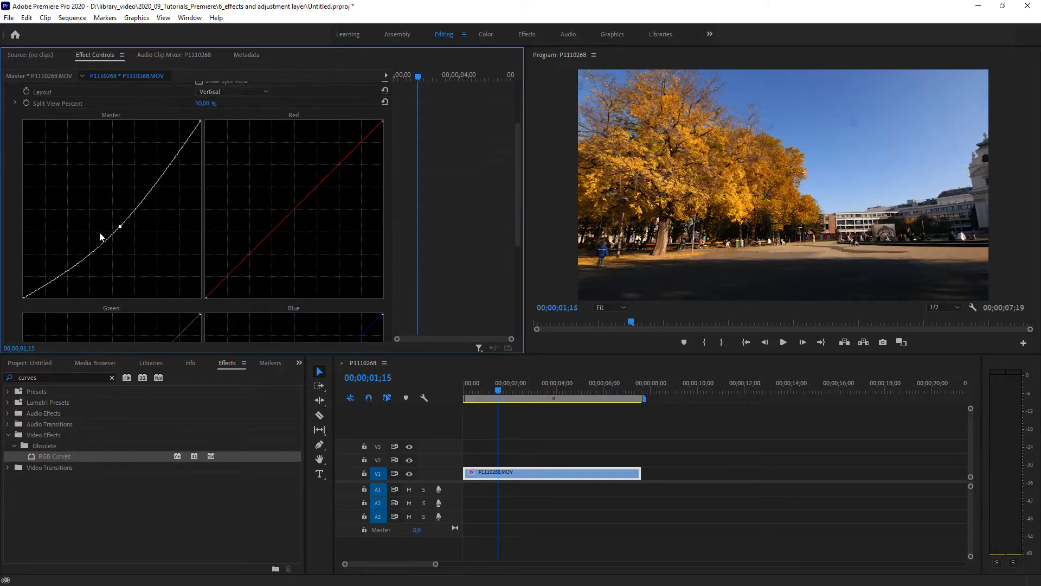
scroll(99, 235, "down", 1)
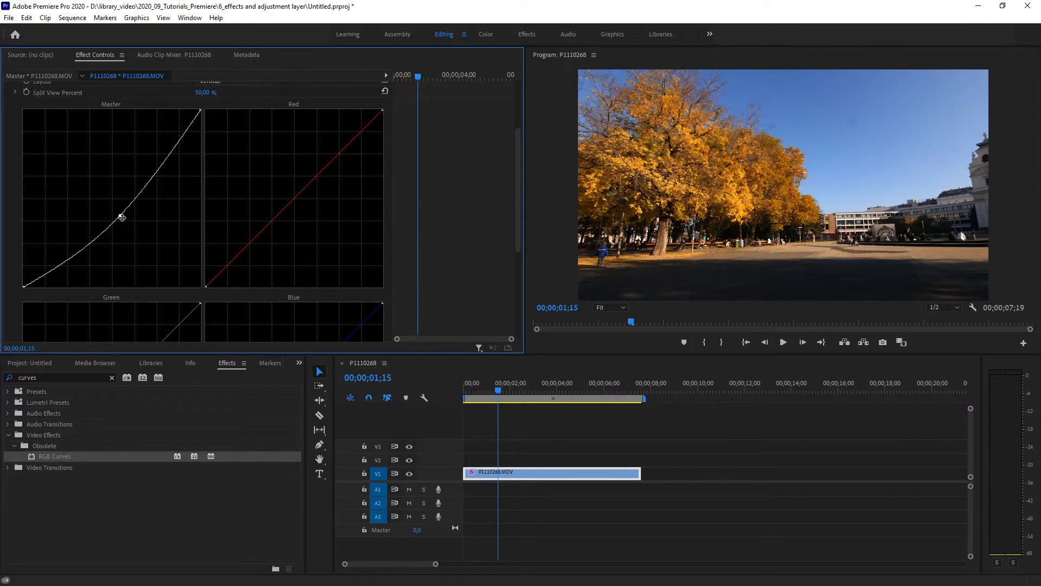
left_click_drag(120, 217, 127, 218)
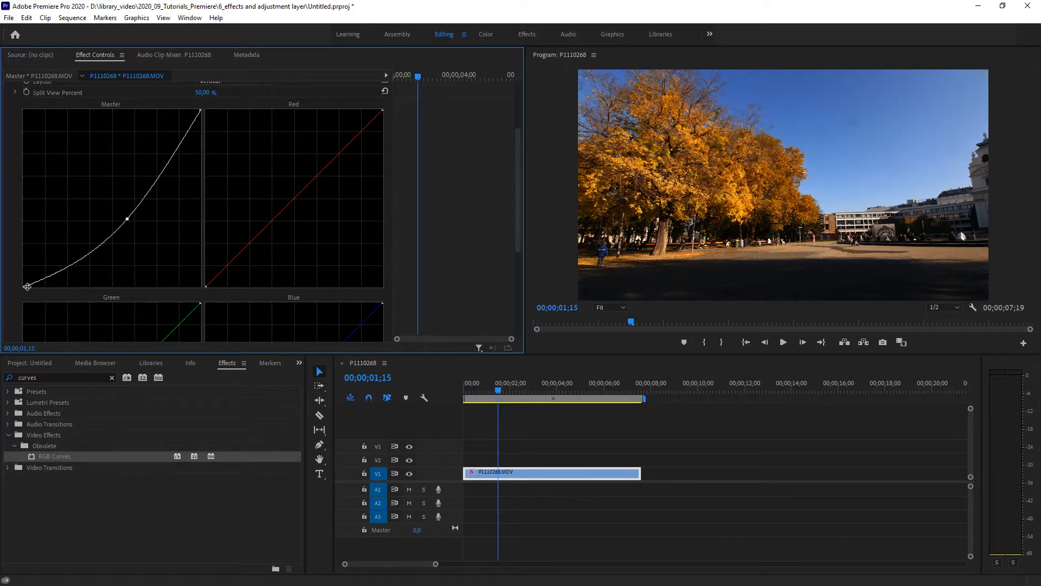
left_click_drag(127, 218, 101, 187)
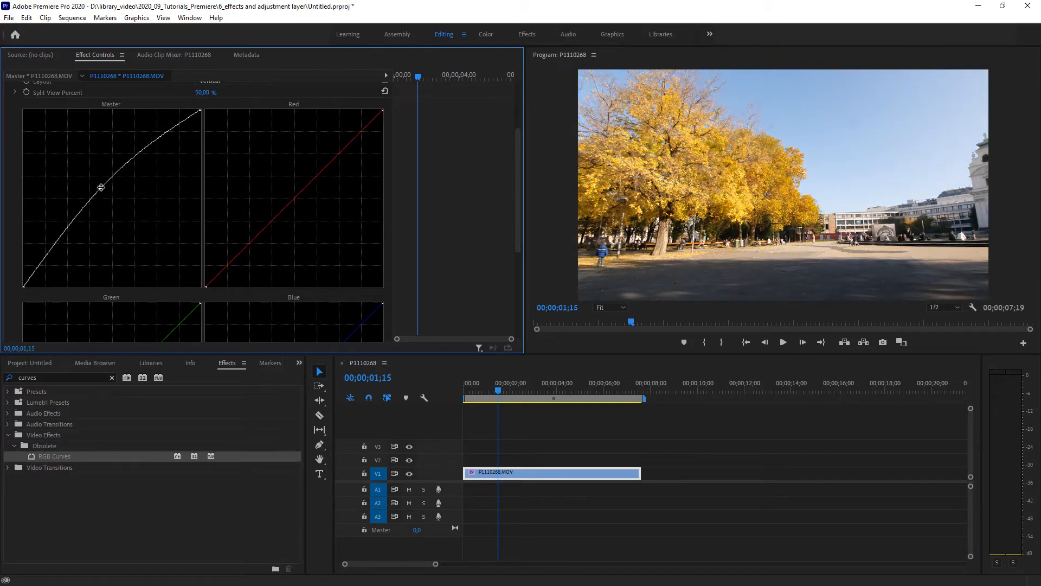
left_click_drag(101, 187, 233, 82)
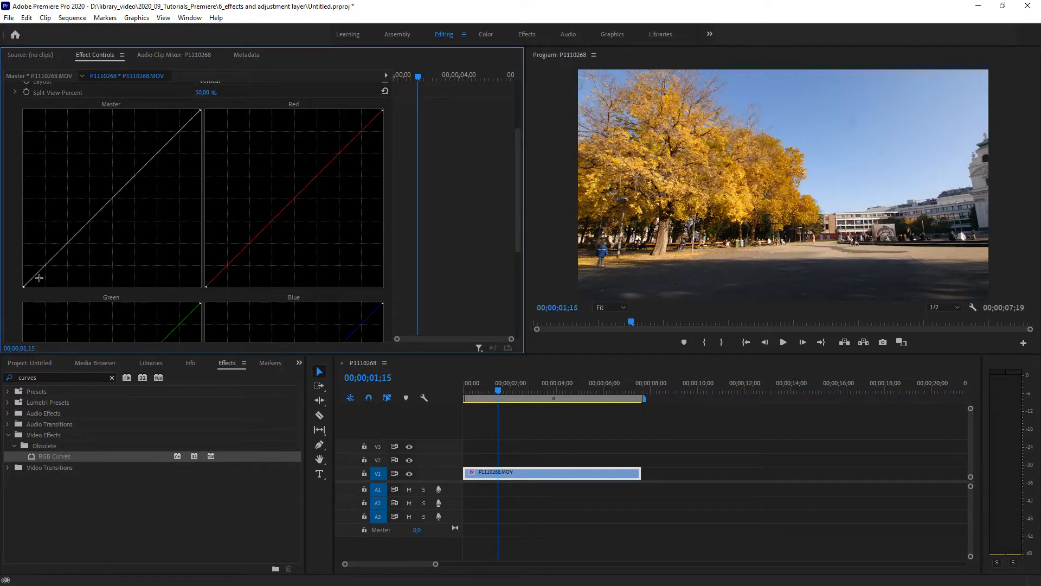
Shape the Master curve into a contrast S-curve with a lowered shadow point and a raised highlight point, checking it at 00;00;05;25.
left_click_drag(52, 257, 58, 266)
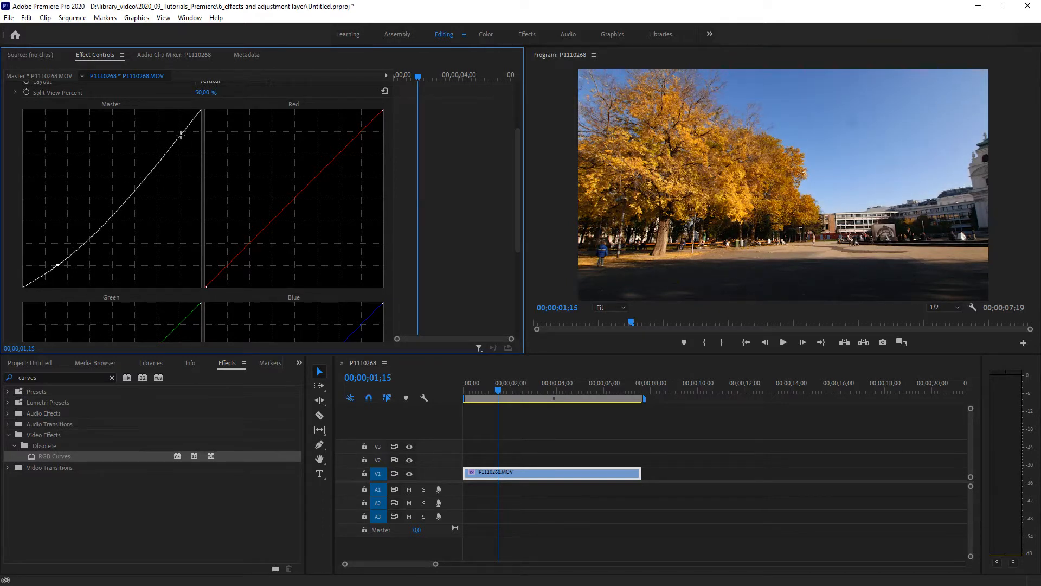
left_click_drag(180, 135, 169, 124)
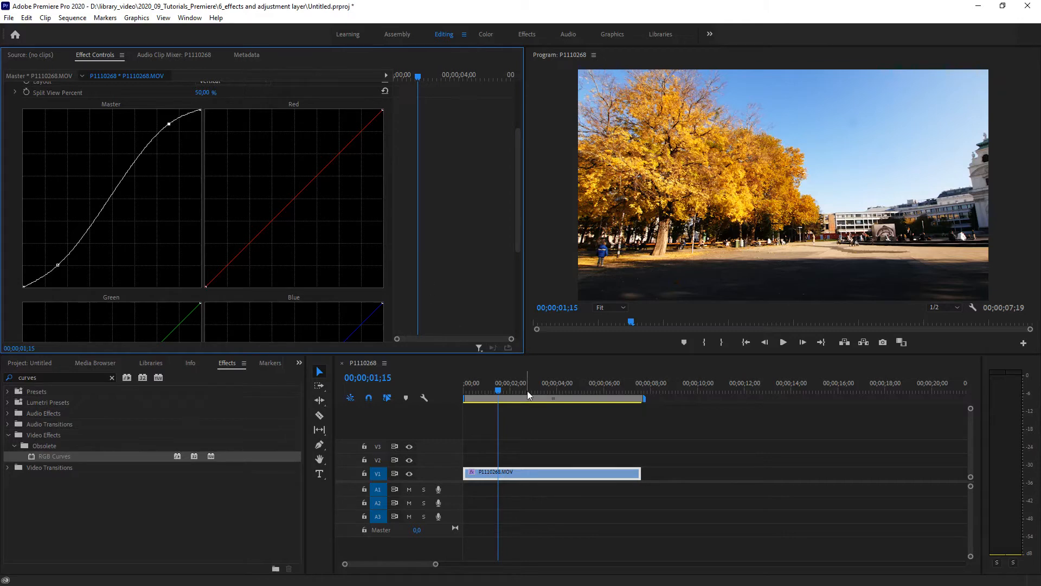
left_click_drag(500, 390, 600, 393)
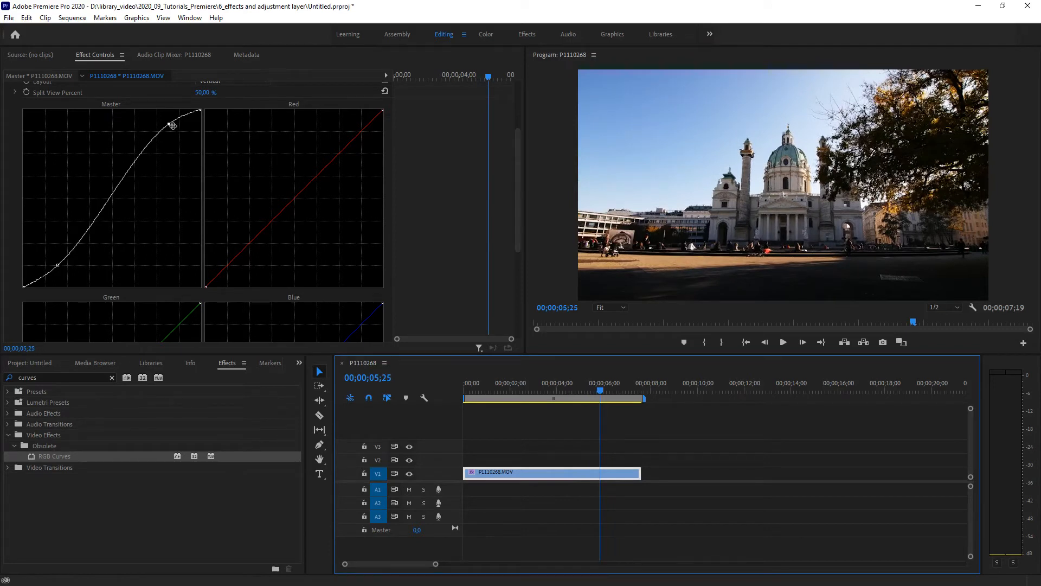
left_click_drag(168, 124, 165, 113)
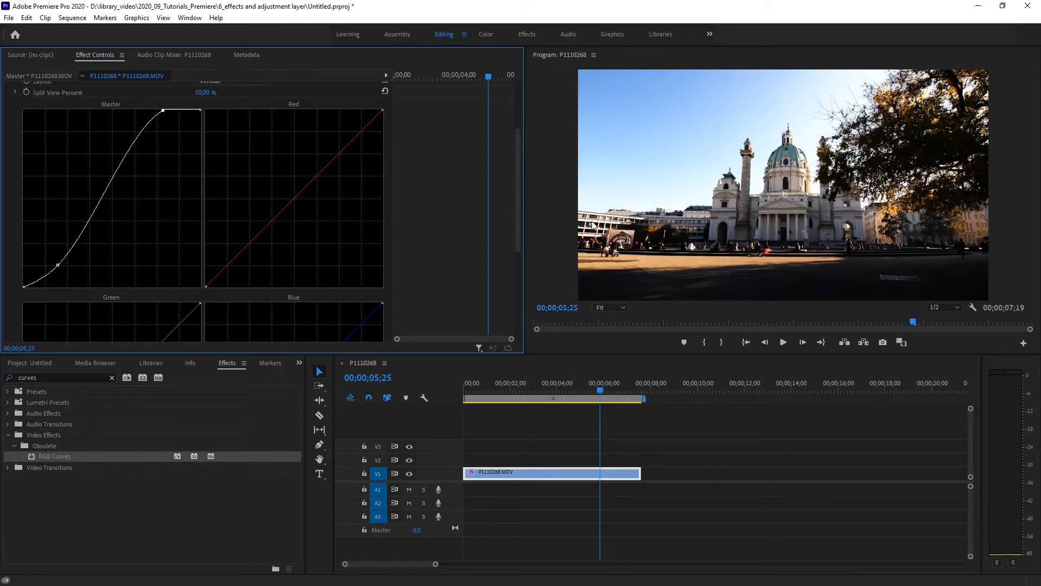
left_click_drag(163, 110, 172, 124)
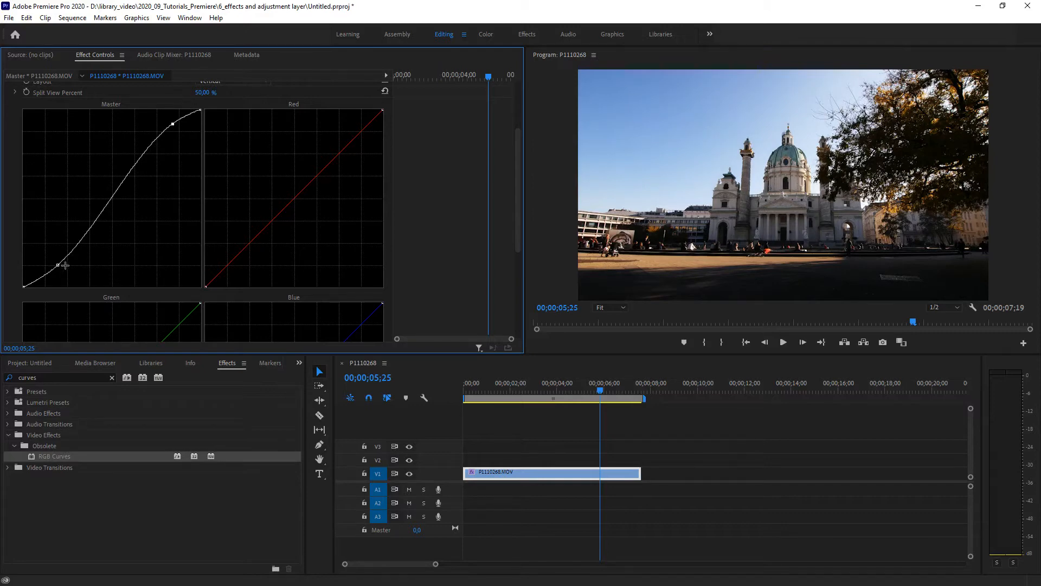
left_click_drag(58, 266, 57, 270)
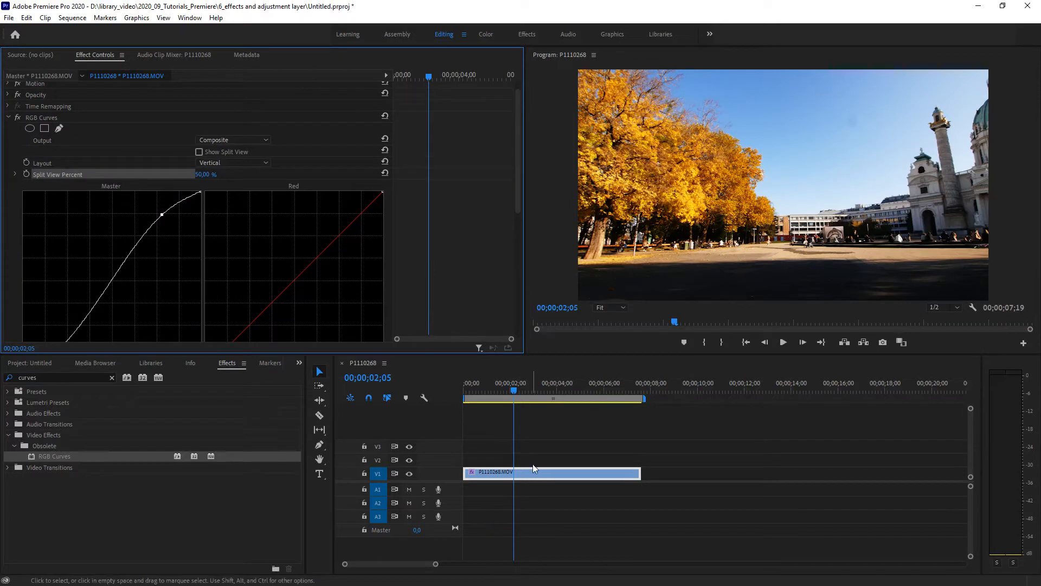
Collapse the RGB Curves settings and delete the effect from the clip P1110268.MOV.
left_click(30, 117)
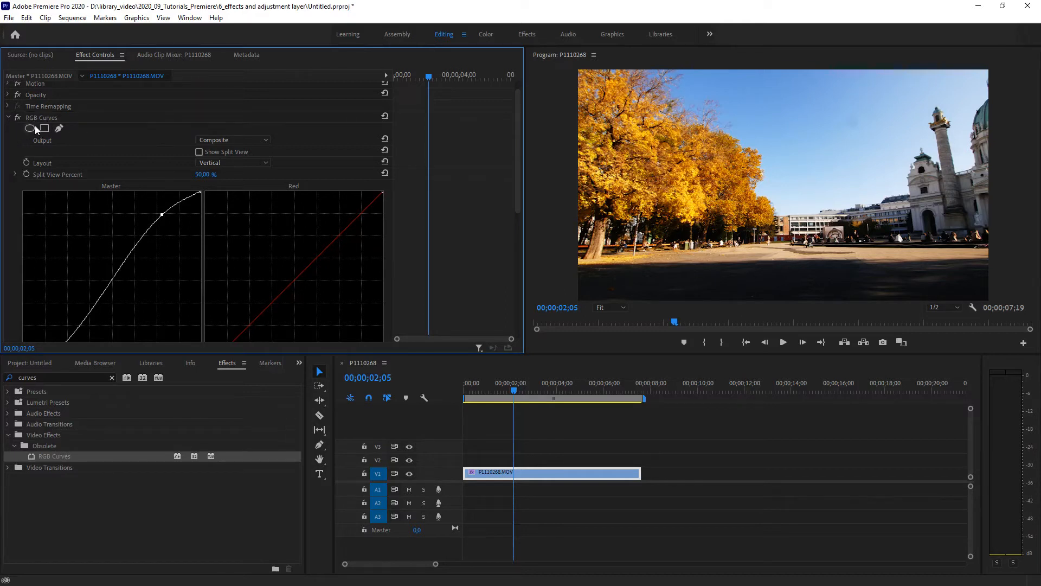
left_click(8, 117)
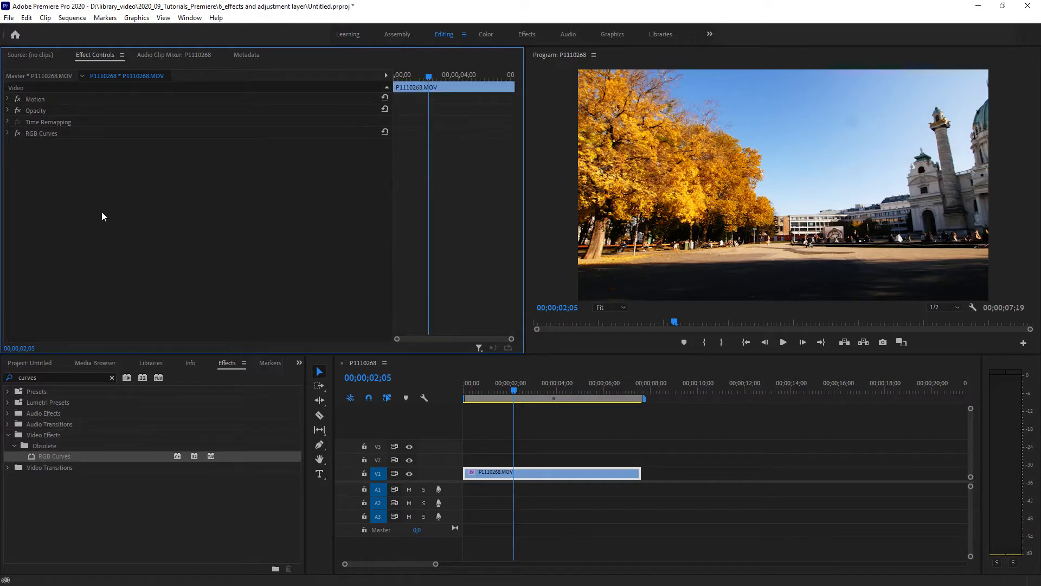
left_click(554, 525)
left_click(546, 474)
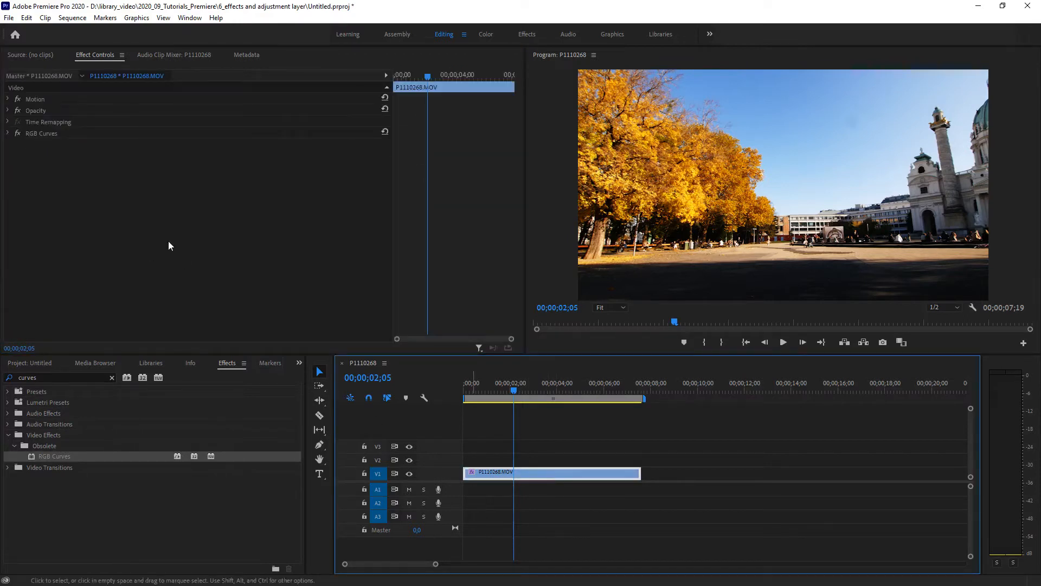
left_click(31, 133)
key("Delete")
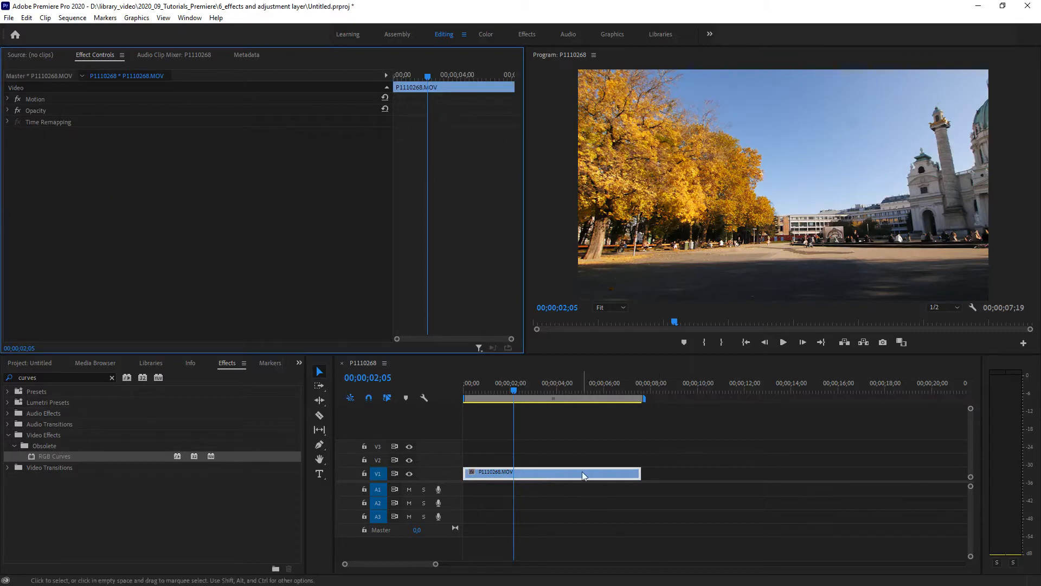
Duplicate the P1110268.MOV clip on V1 directly after the original and move the playhead to 00;00;03;26.
left_click(535, 470)
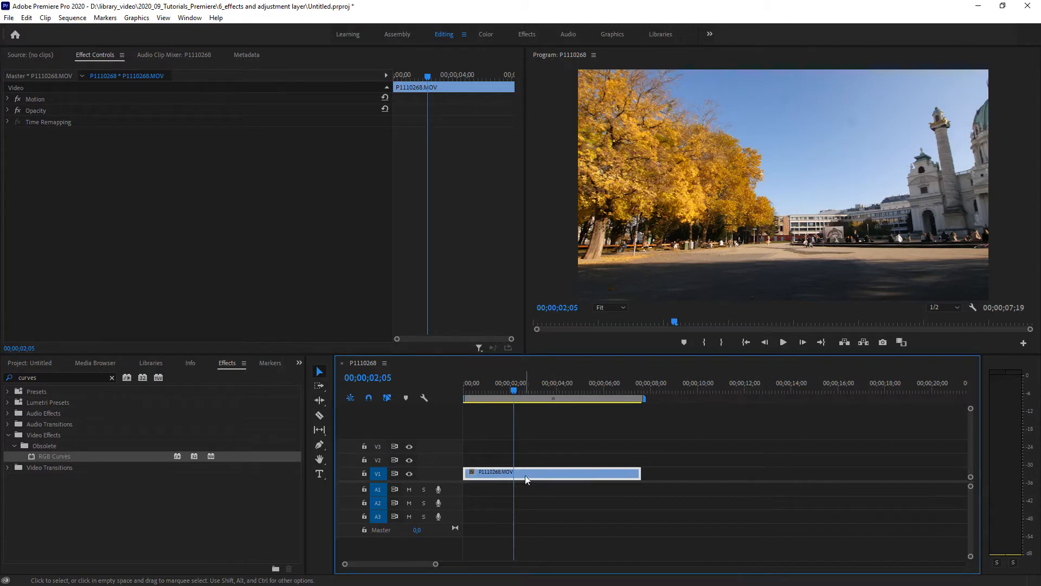
left_click_drag(525, 475, 720, 477)
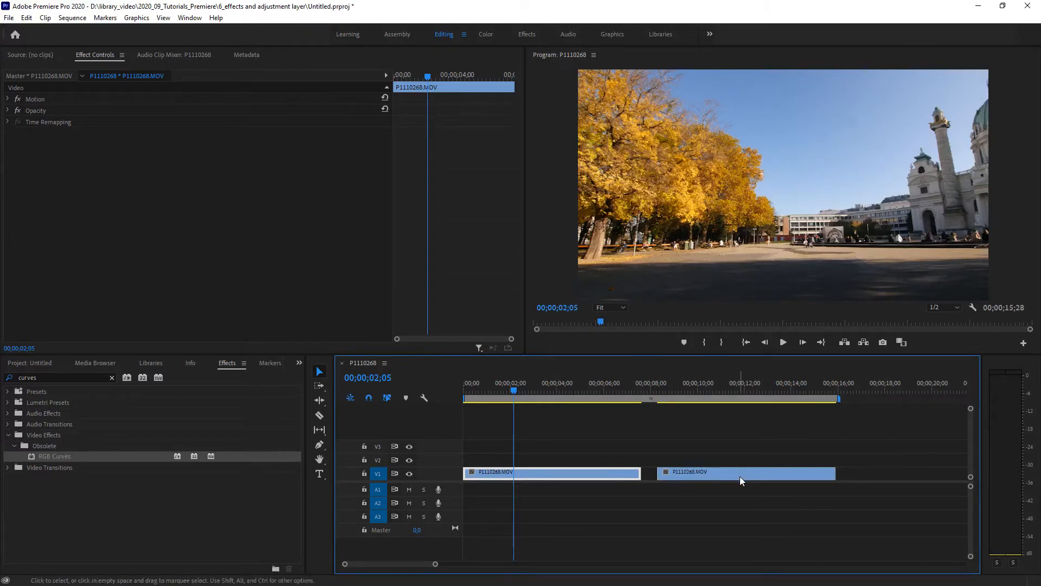
left_click_drag(739, 476, 724, 477)
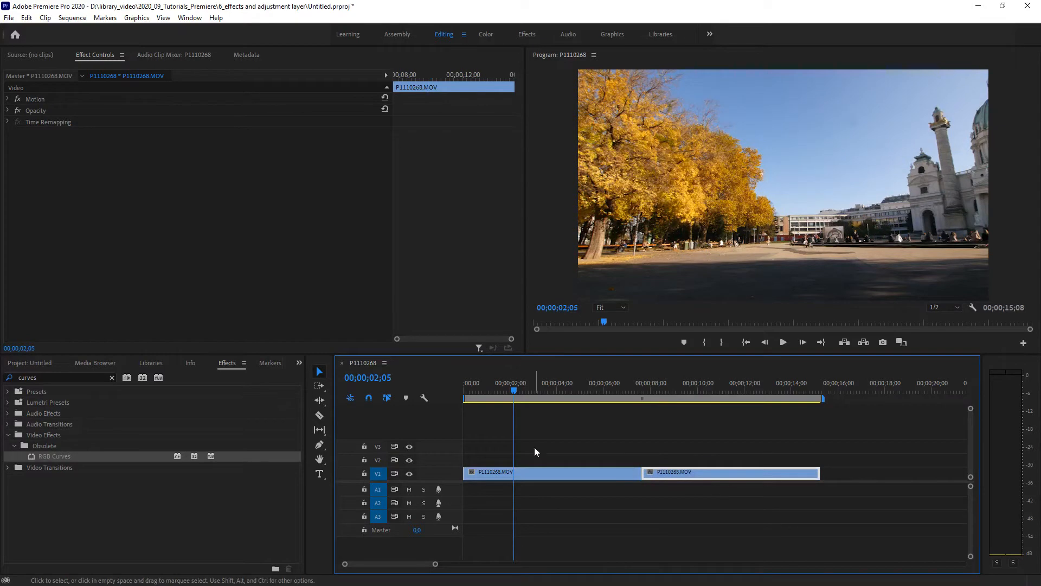
left_click_drag(518, 392, 554, 391)
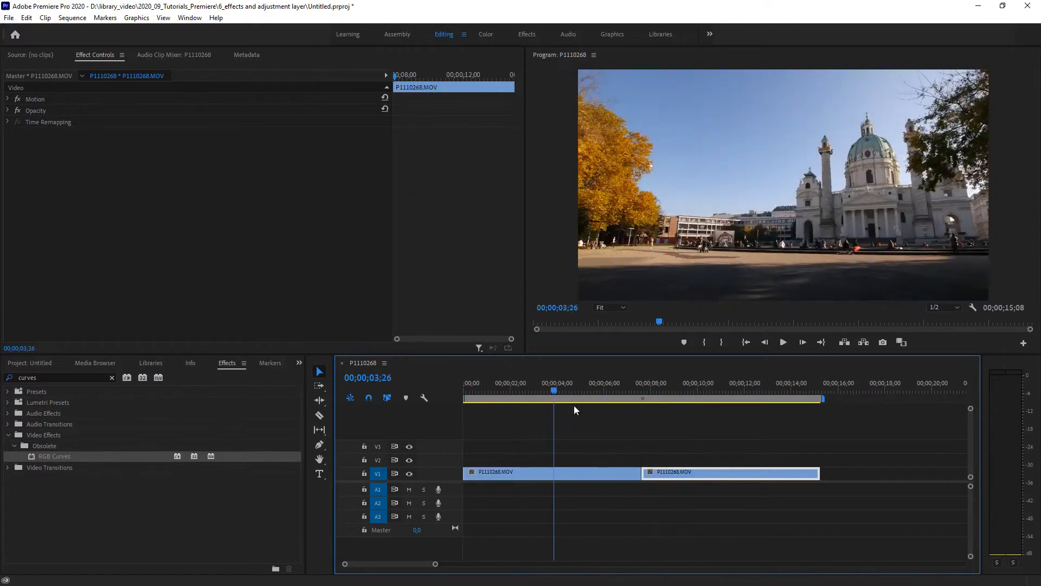
Shorten the duplicate to about 2 seconds on V2 and place another short copy after it on V1.
left_click_drag(765, 472, 657, 460)
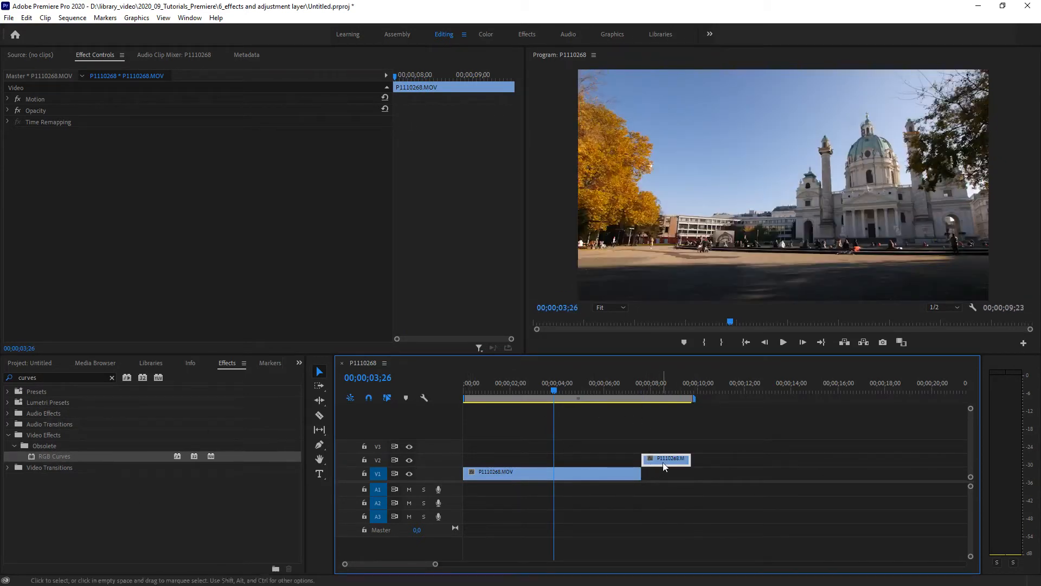
left_click_drag(662, 461, 772, 474)
mouse_move(692, 474)
left_mouse_down()
mouse_move(717, 477)
mouse_move(709, 476)
left_mouse_up()
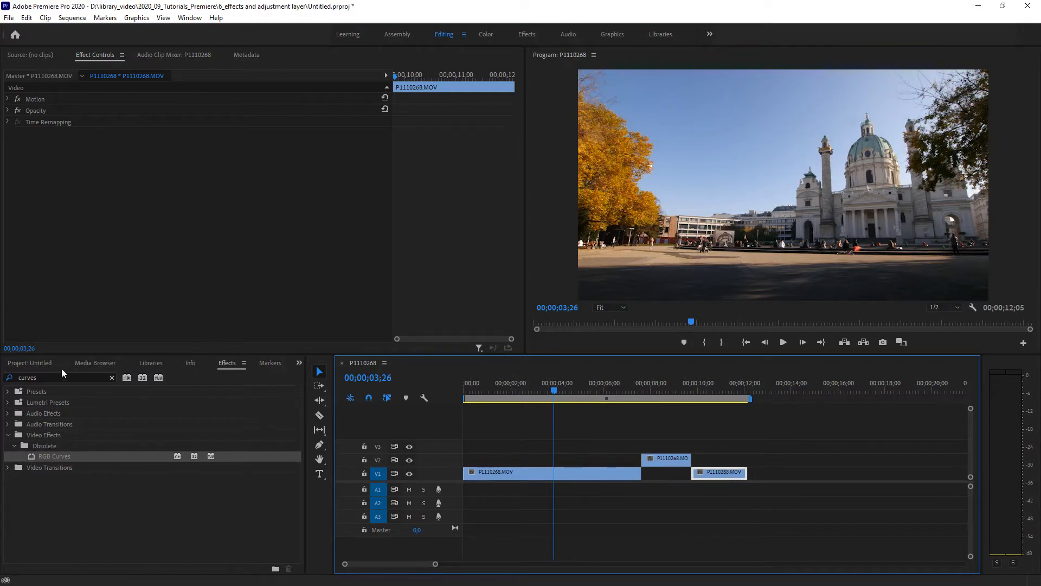
Create an adjustment layer in the project at 3840 x 2160, 29,97 fps Drop-Frame, with square pixels.
left_click(40, 363)
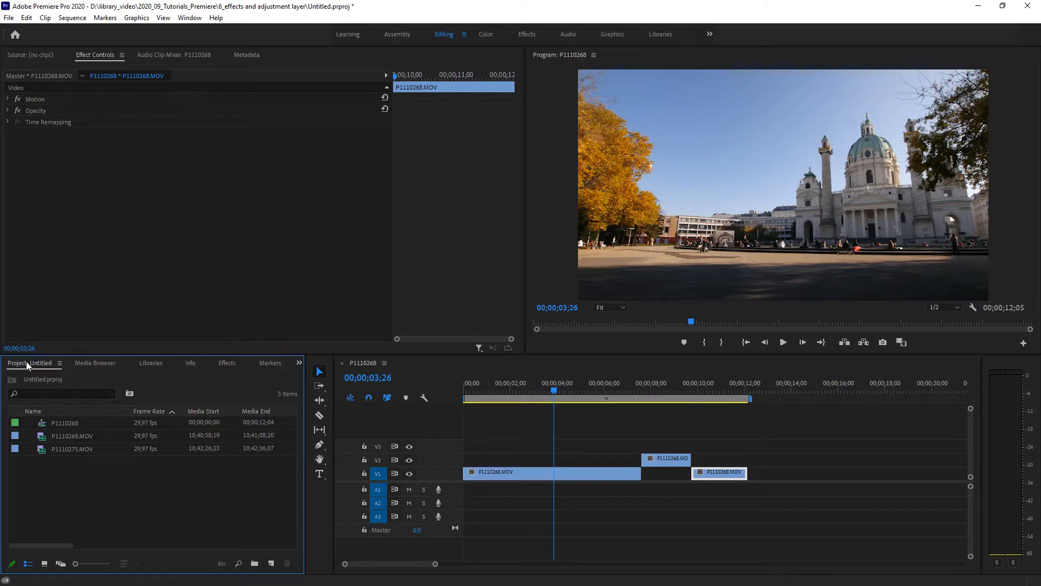
left_click(271, 564)
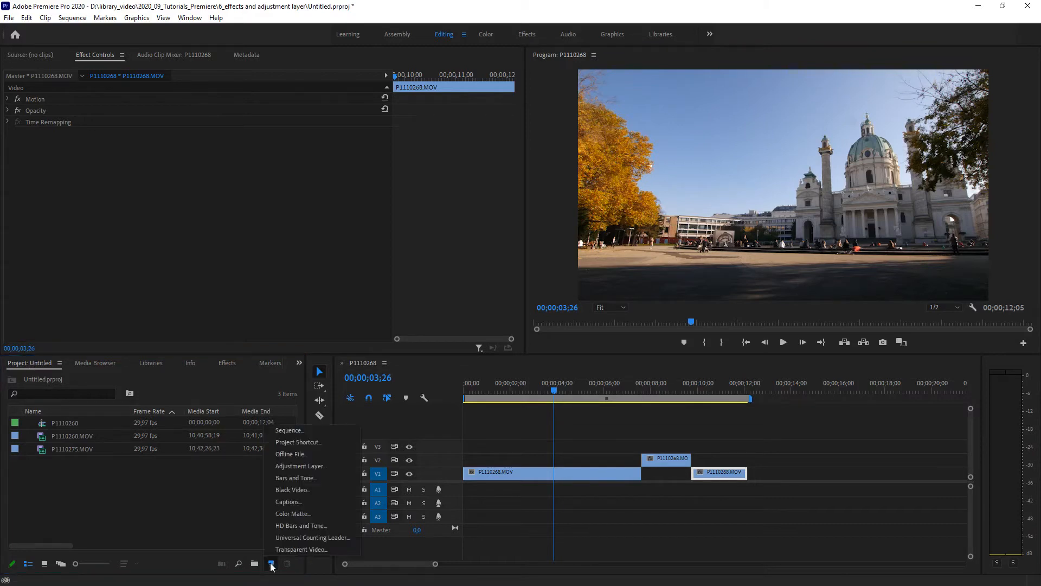
left_click(295, 465)
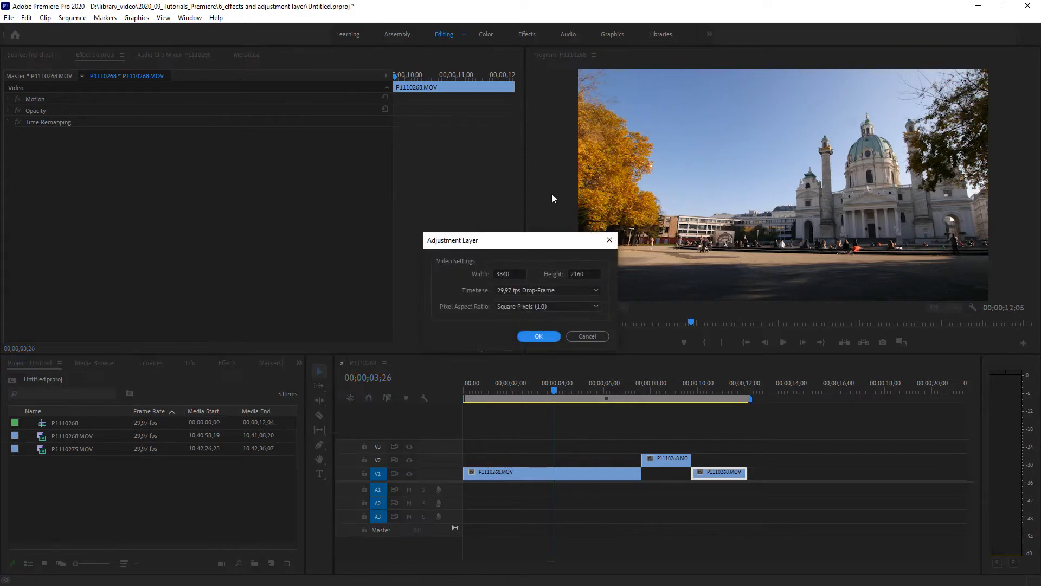
left_click(538, 336)
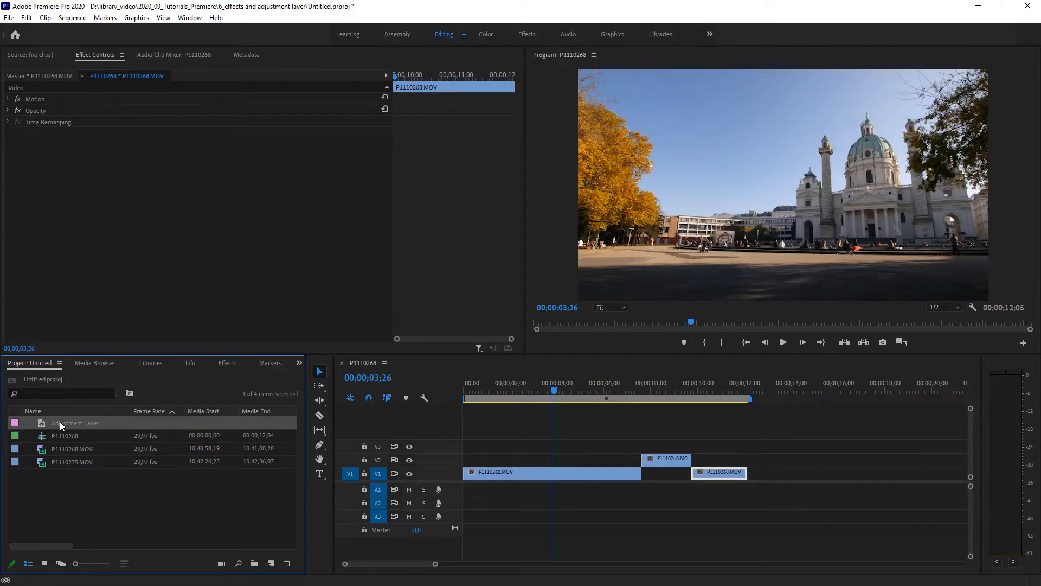
Place the adjustment layer on V3 from the sequence start through the end of the last clip, and add a video track above it.
left_click_drag(60, 423, 469, 447)
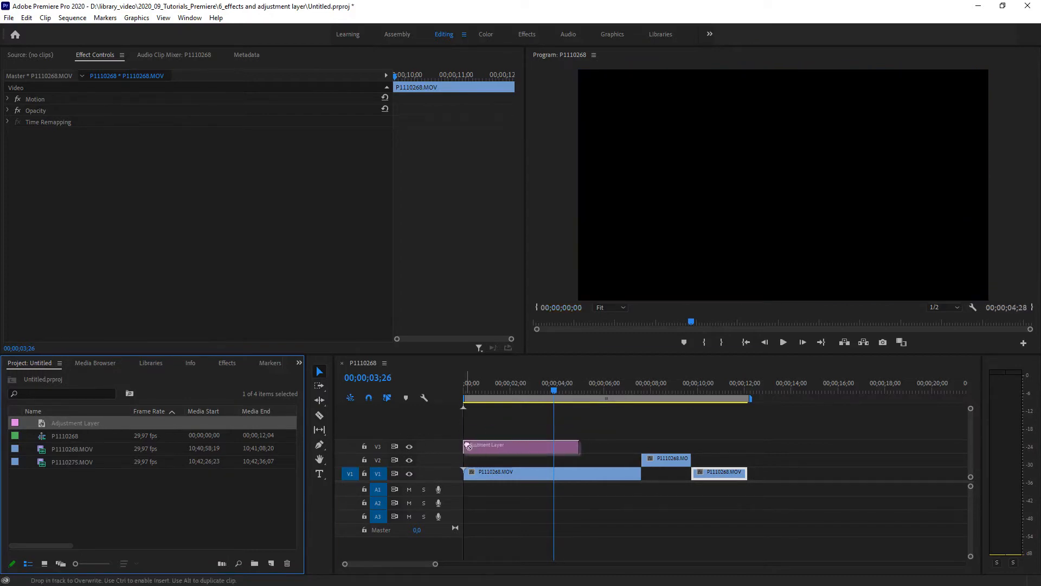
left_click_drag(577, 445, 746, 445)
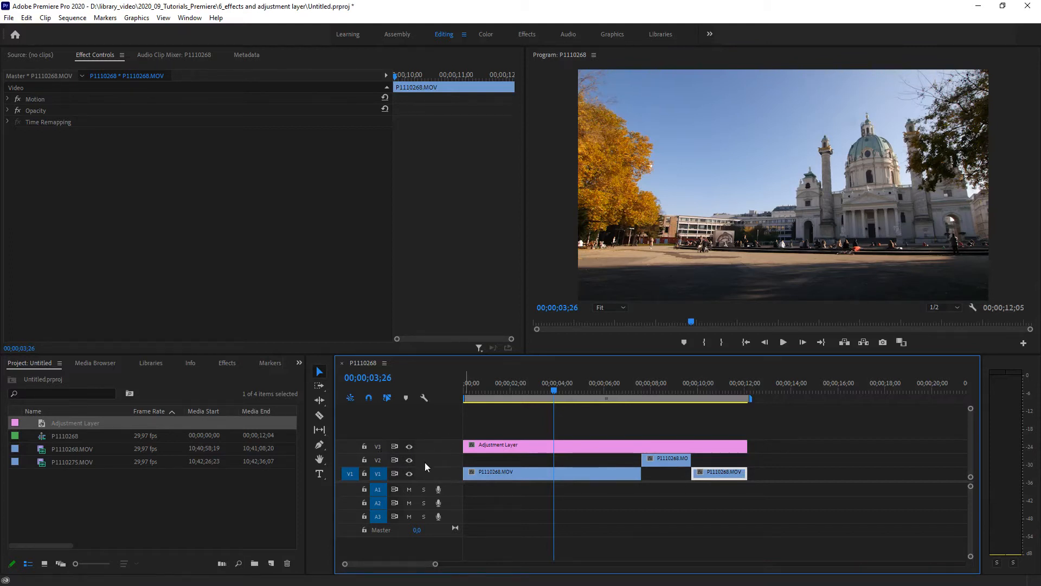
right_click(440, 445)
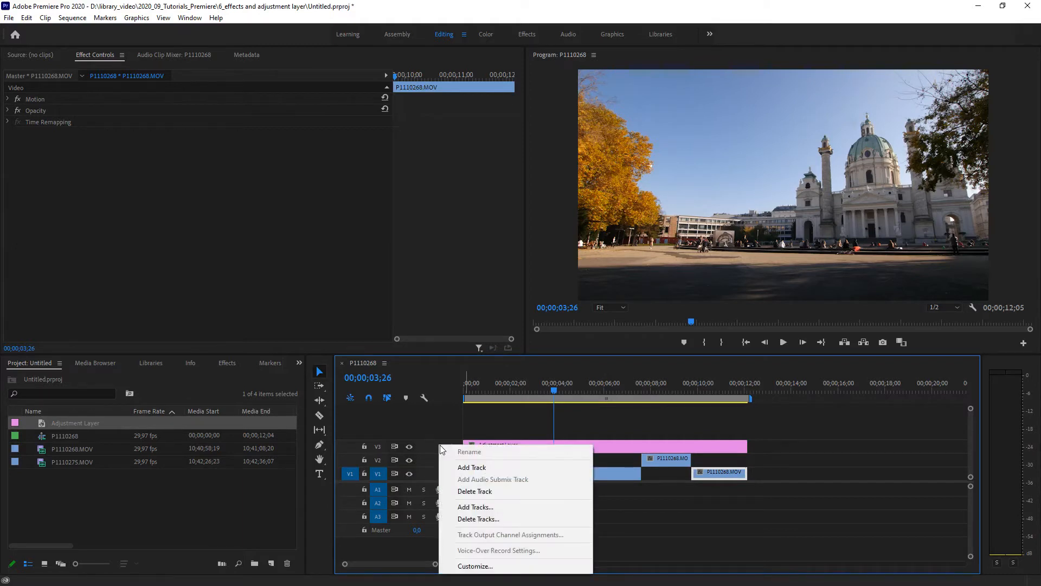
left_click(471, 467)
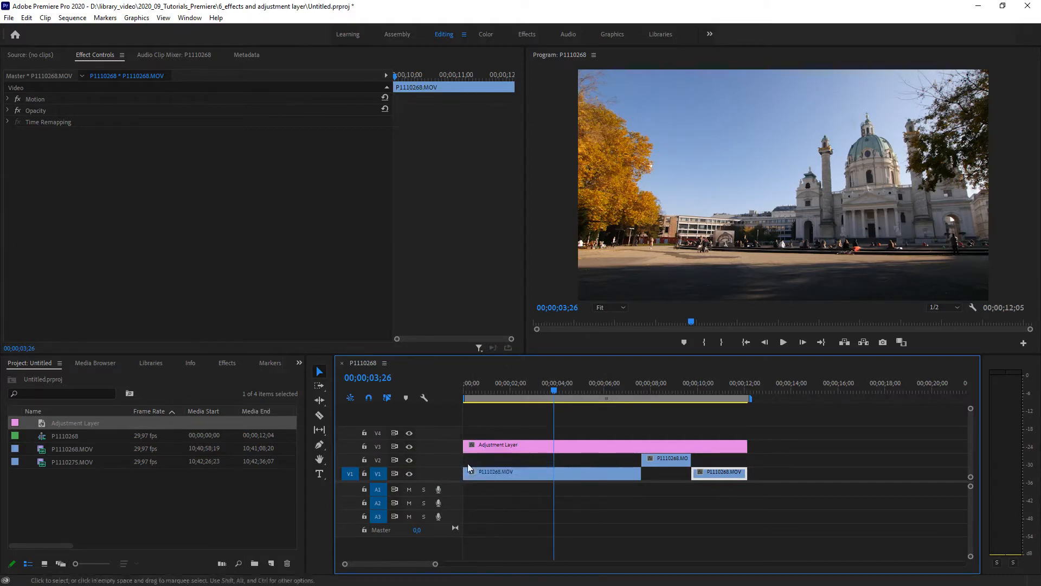
Apply RGB Curves to the adjustment layer and pull the middle of its Master curve below the diagonal to darken the footage.
mouse_move(495, 443)
left_mouse_down()
mouse_move(535, 442)
mouse_move(508, 456)
left_mouse_up()
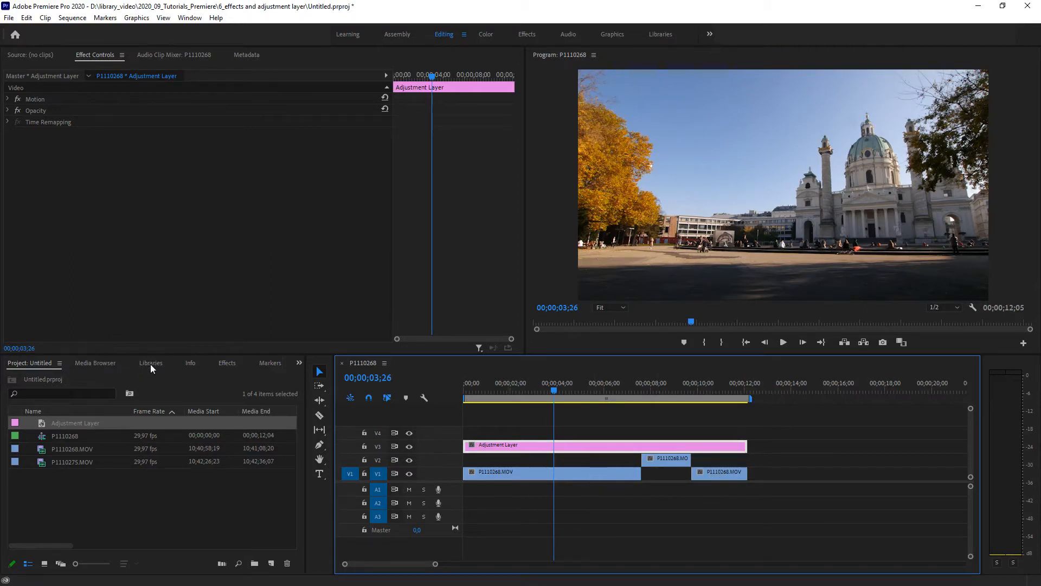
left_click(222, 362)
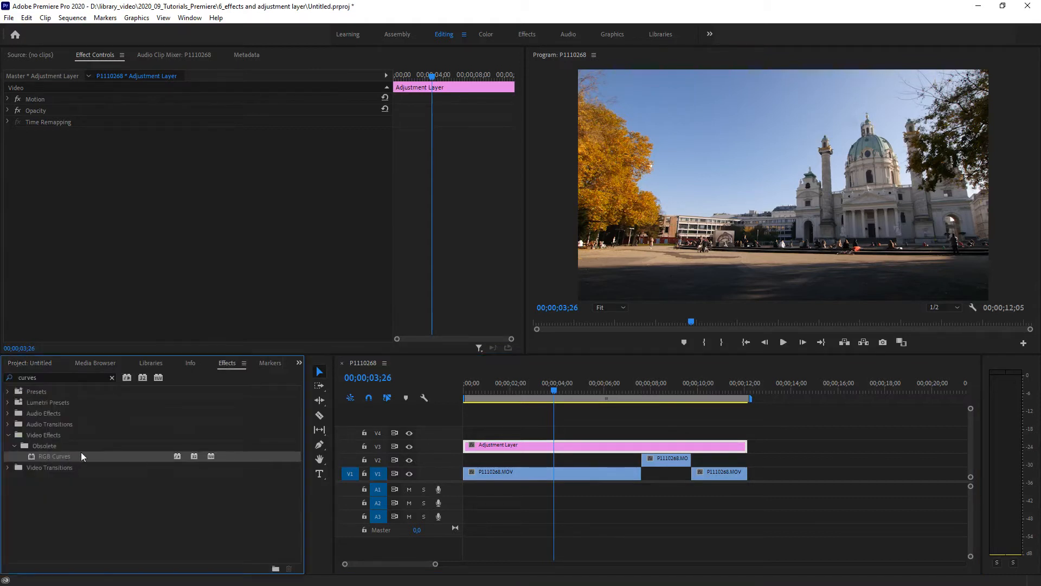
left_click_drag(42, 454, 497, 445)
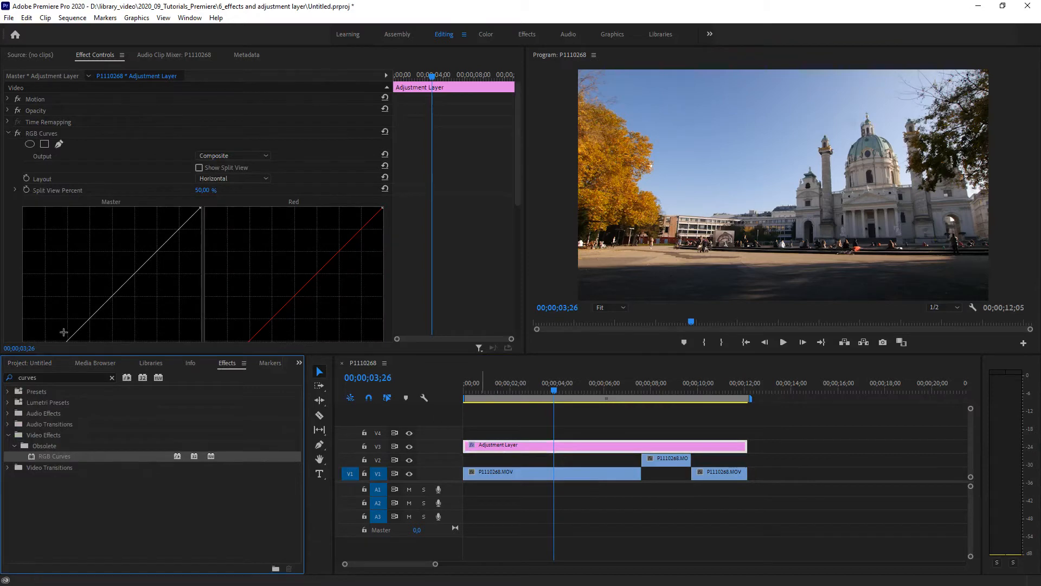
left_click_drag(113, 295, 128, 311)
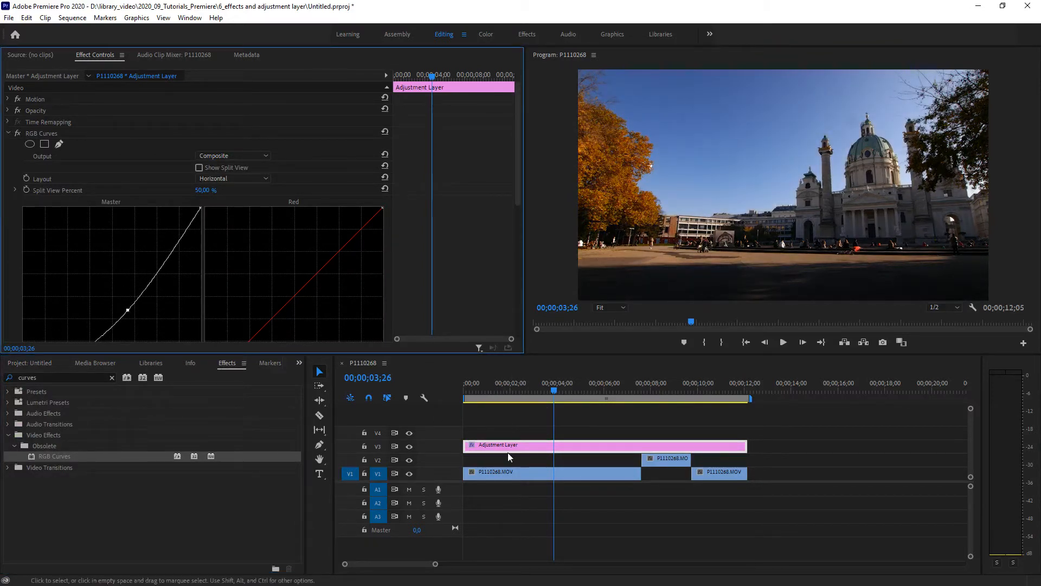
Check the darkening across the sequence and raise the middle point of the adjustment layer's Master curve slightly to lighten the footage.
left_click_drag(559, 393, 730, 397)
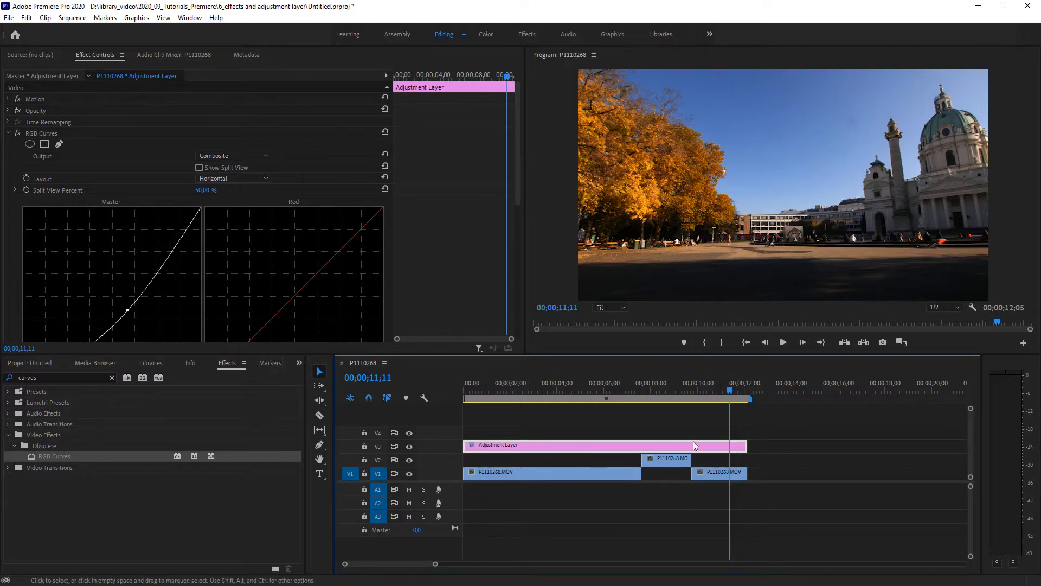
left_click_drag(730, 392, 521, 402)
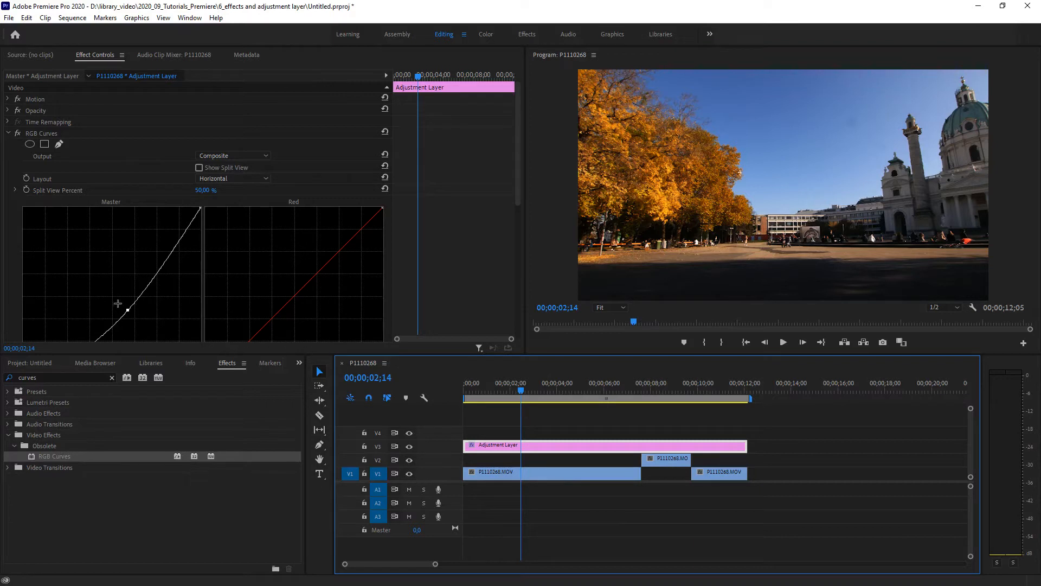
left_click_drag(127, 310, 122, 300)
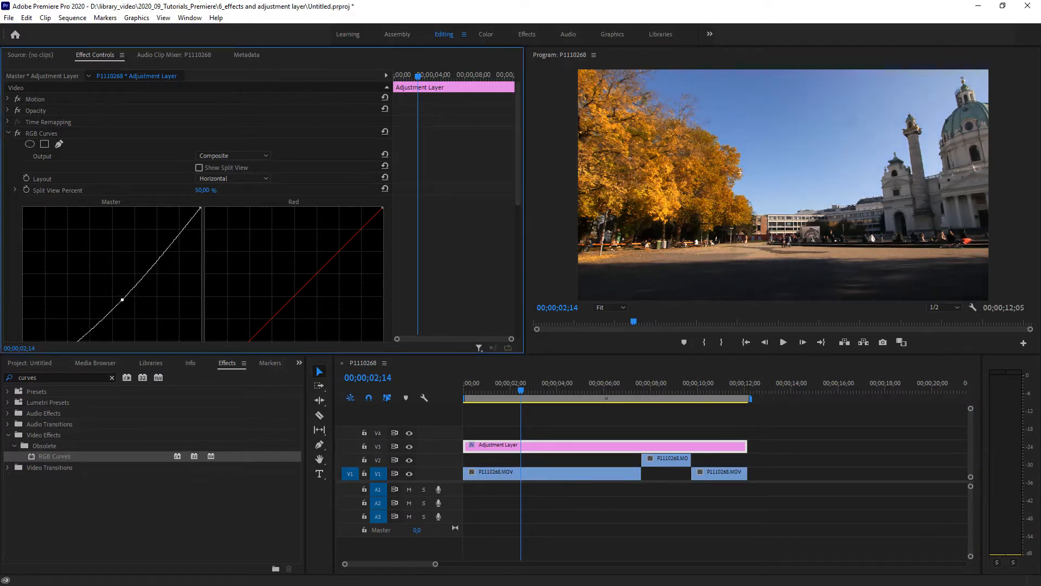
Remove RGB Curves from the adjustment layer, and delete that layer and the two short clips on V2 and V1.
left_click(35, 132)
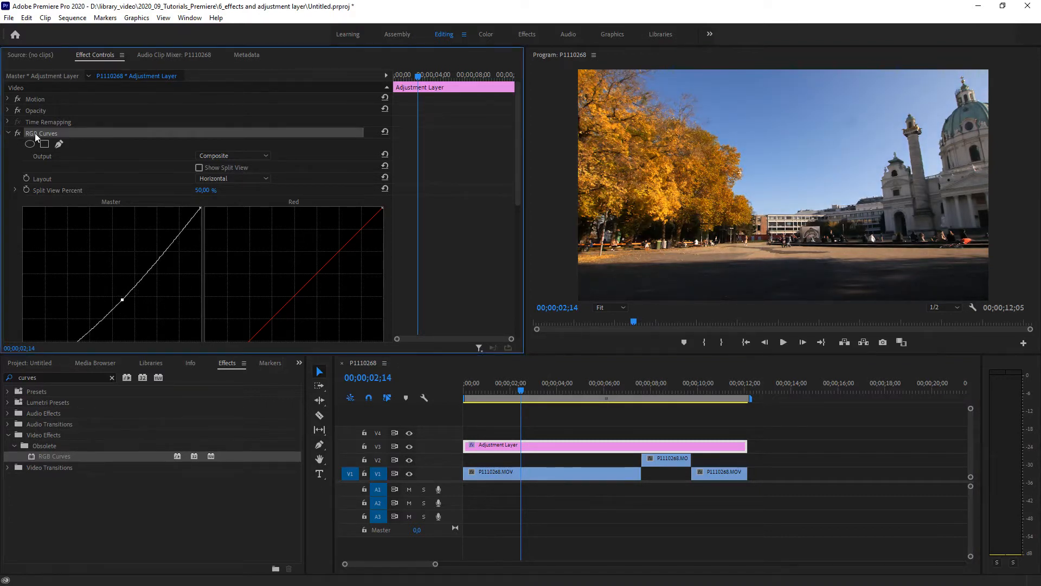
key("Delete")
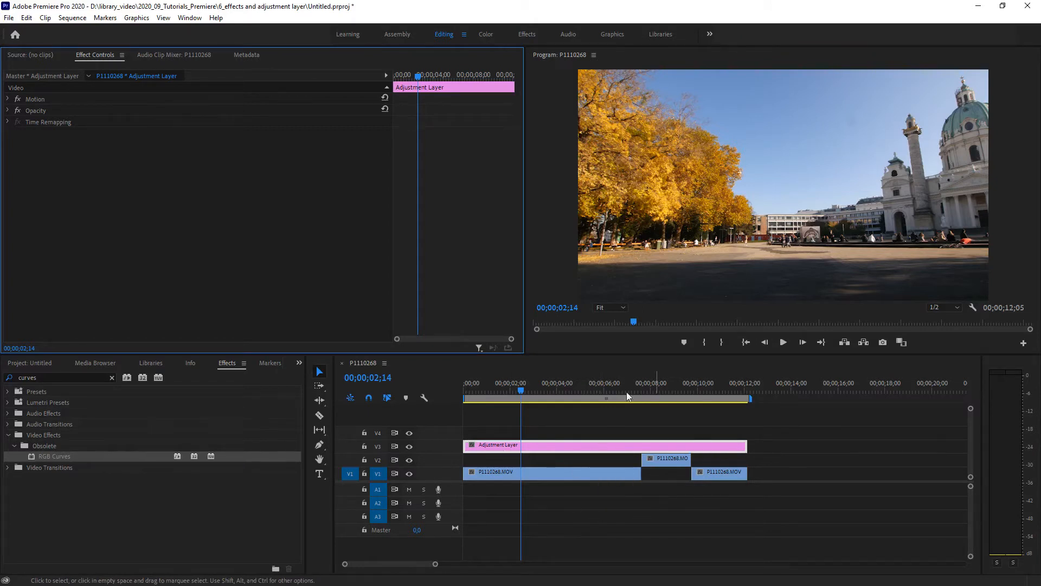
left_click(731, 450)
key("Delete")
left_click(686, 460)
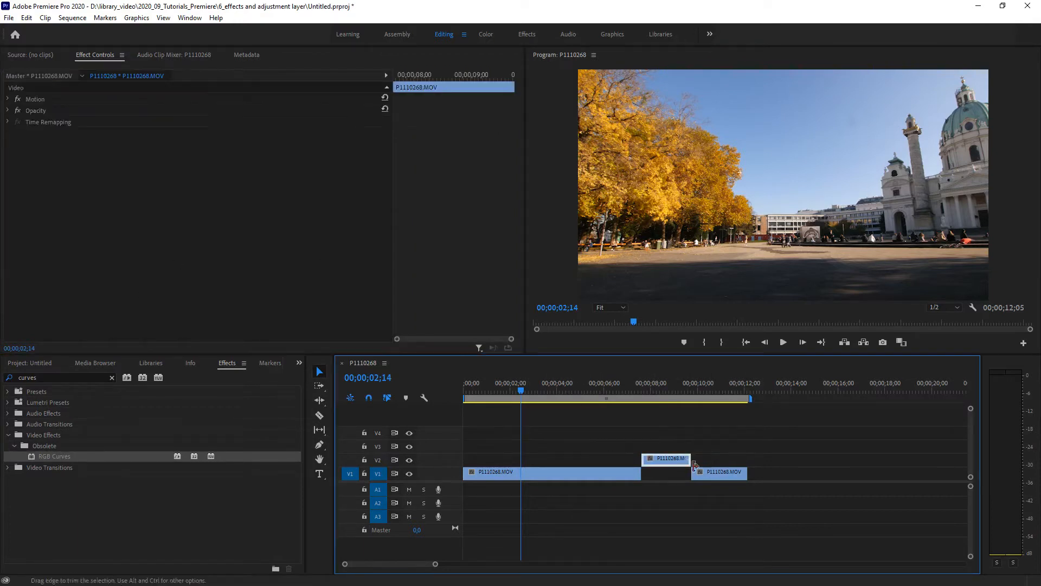
key("Delete")
left_click(721, 473)
key("Delete")
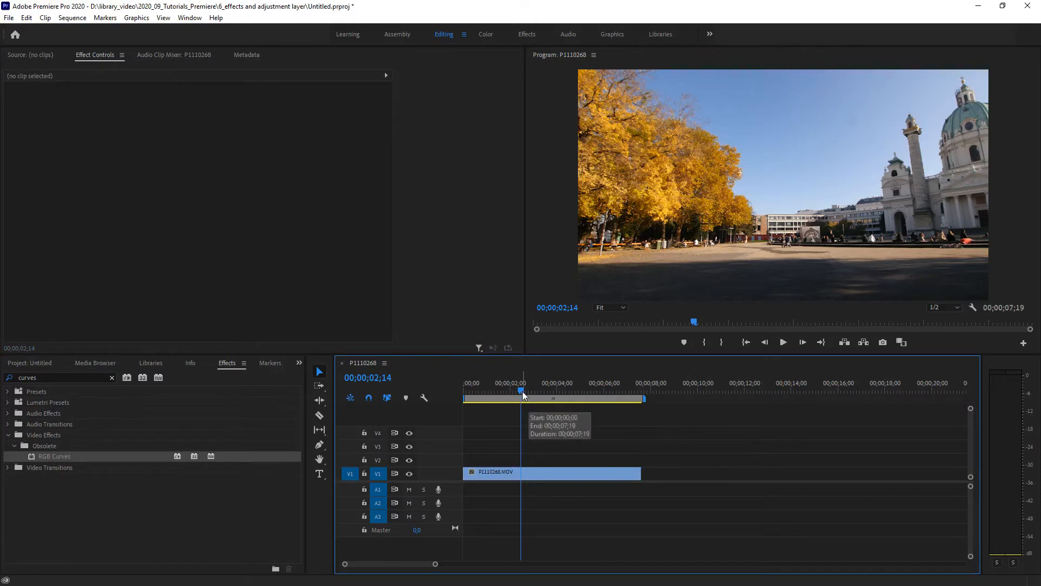
Clear the curves search from the effects list and look through the Cinematic group of the Lumetri Presets.
left_click_drag(522, 392, 544, 395)
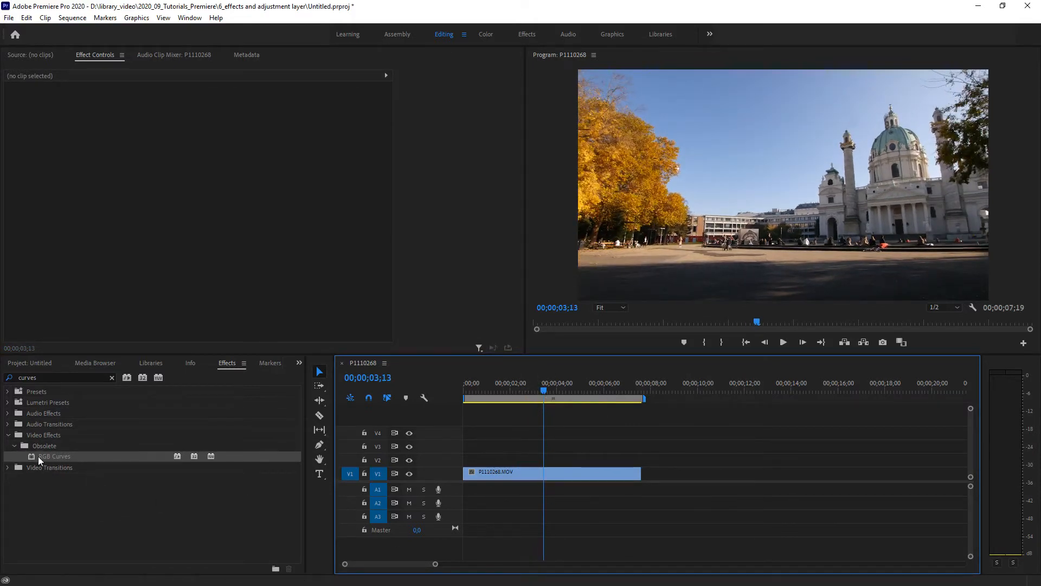
left_click(9, 435)
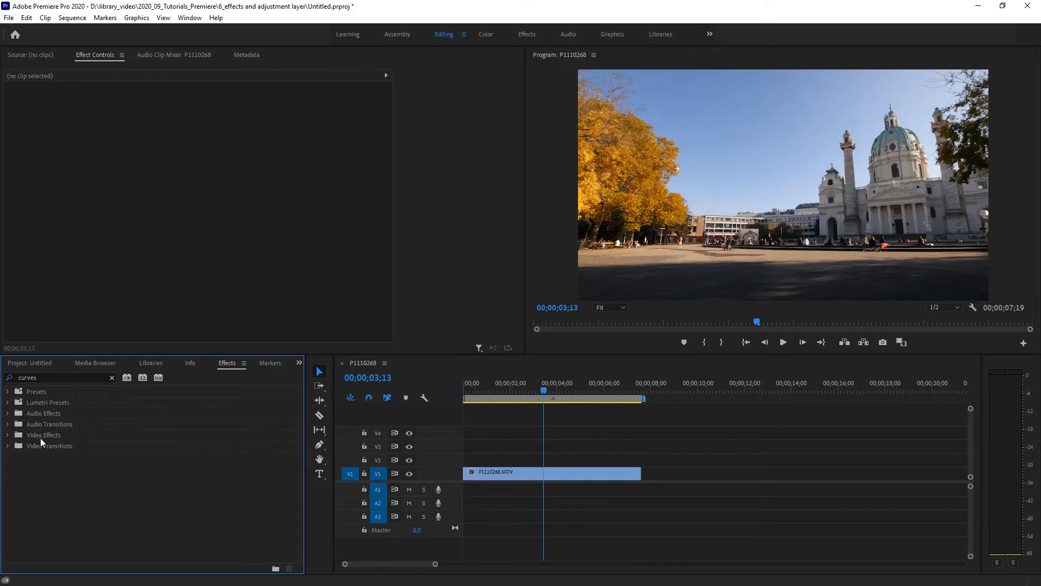
left_click(42, 377)
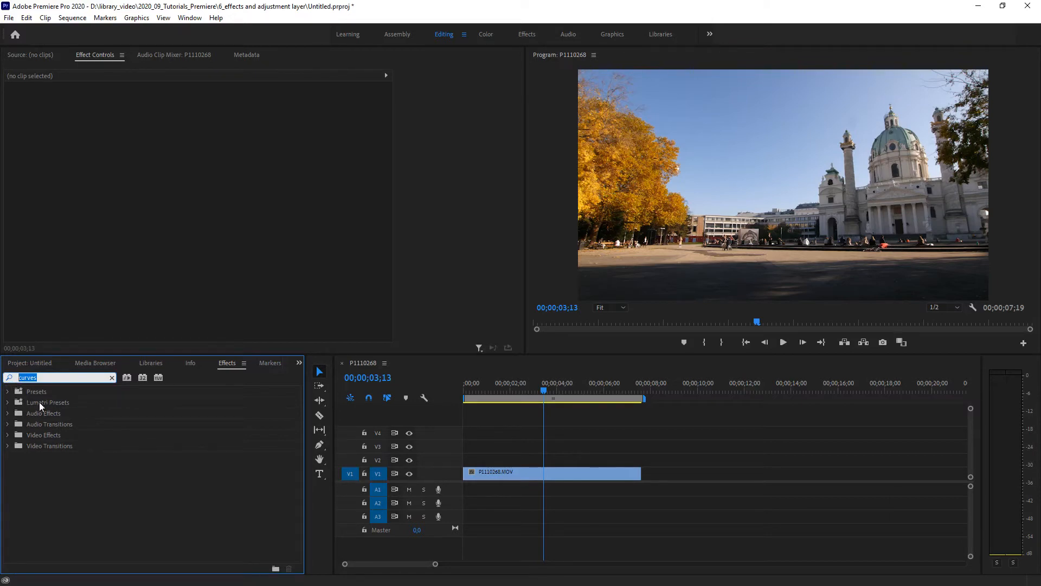
left_click(7, 403)
left_click(7, 403)
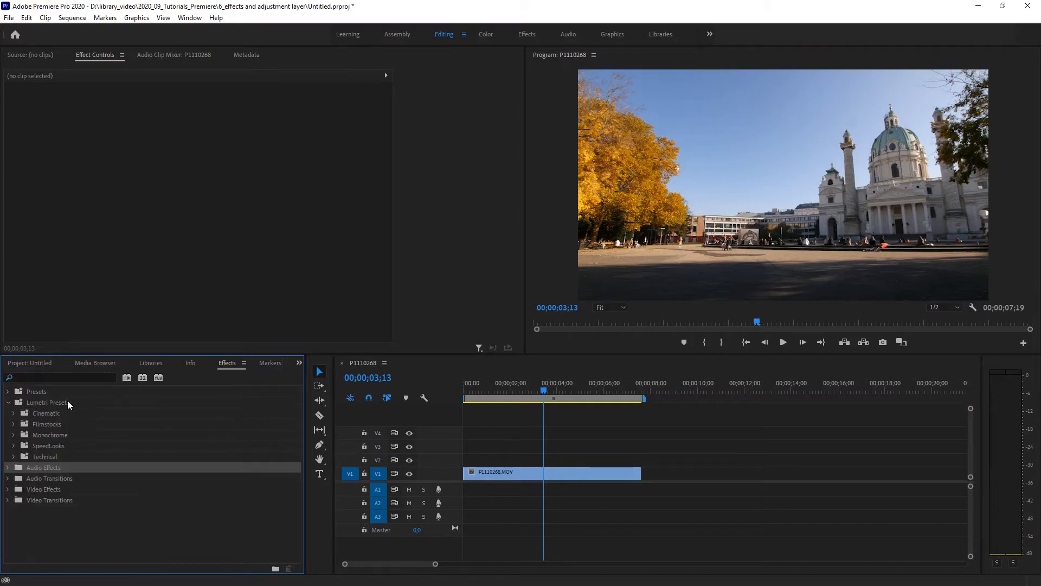
left_click(14, 414)
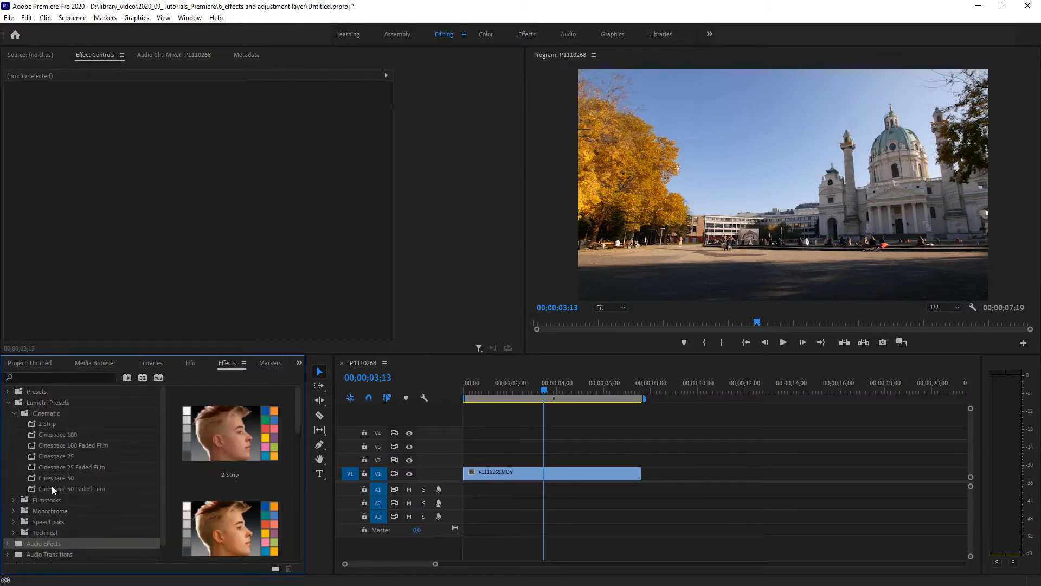
left_click(8, 402)
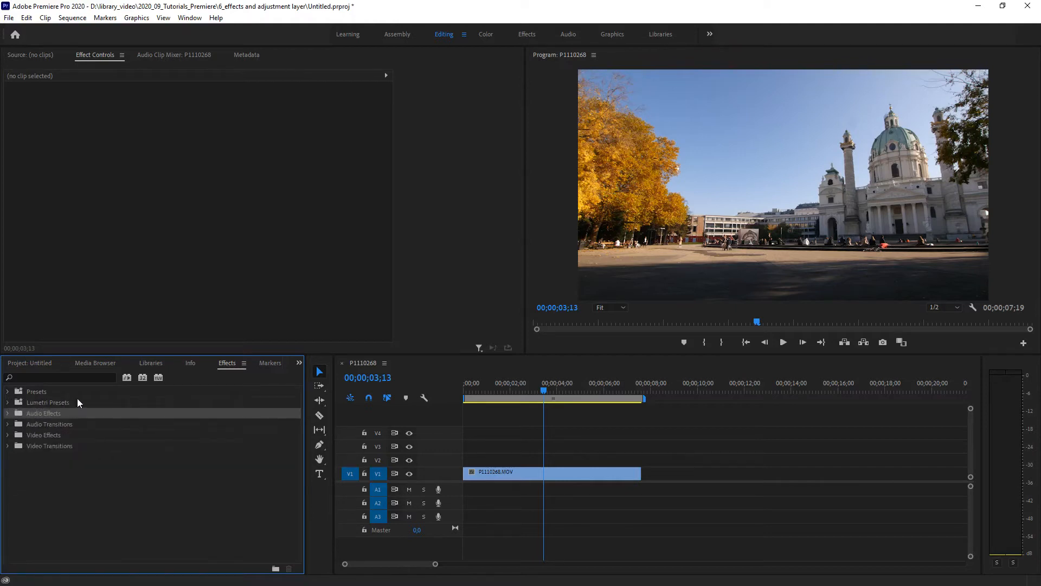
Apply the Lumetri Color effect from the Color Correction video effects to the clip on V1.
left_click(8, 435)
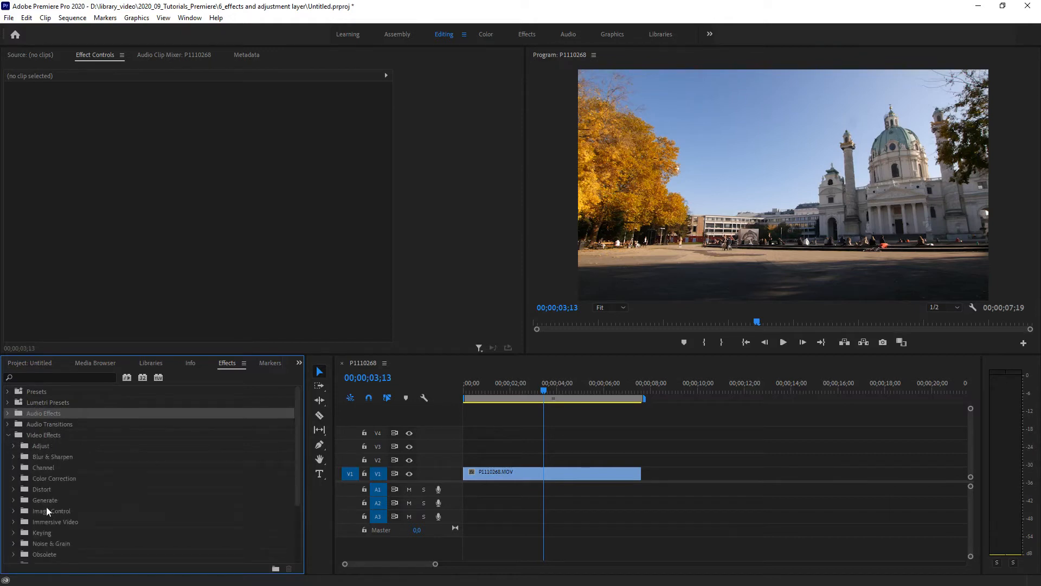
left_click(13, 481)
scroll(95, 480, "down", 3)
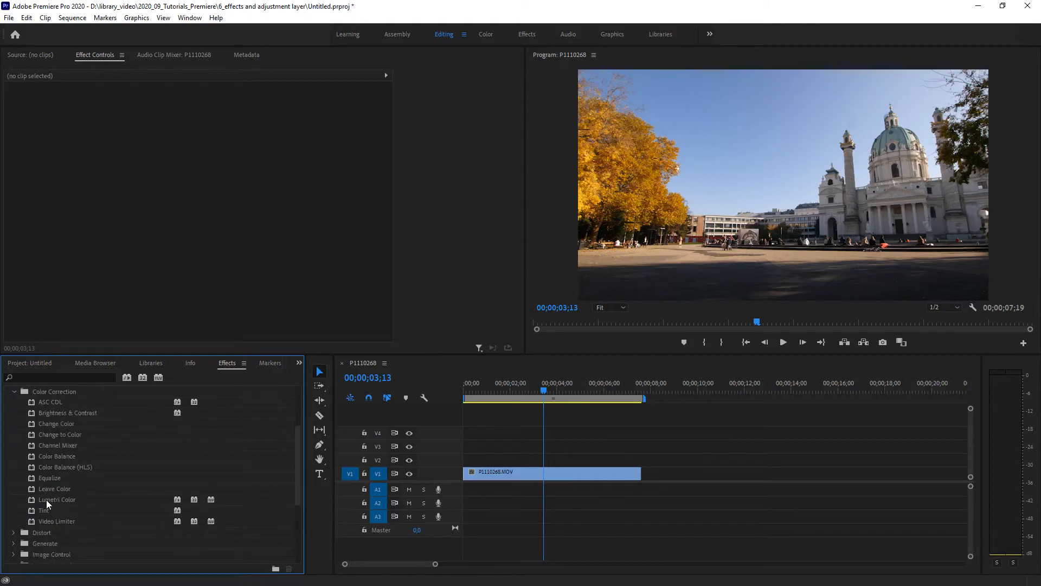
left_click_drag(47, 499, 506, 474)
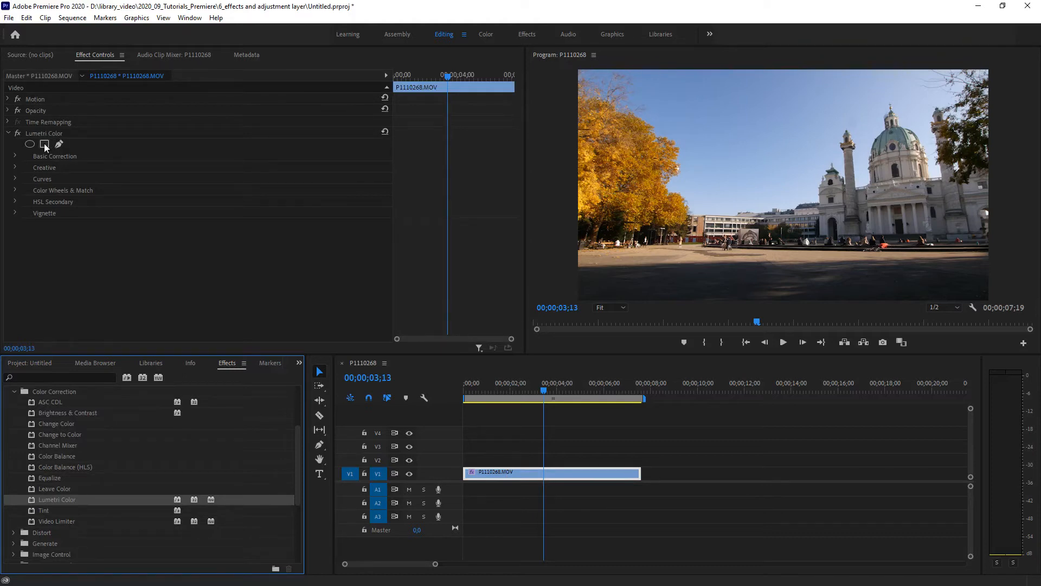
At 00;00;01;17, set Lumetri Color's Basic Correction to Highlights -31, Shadows 49, Whites -40, Blacks 38 and Temperature 41.
left_click(15, 156)
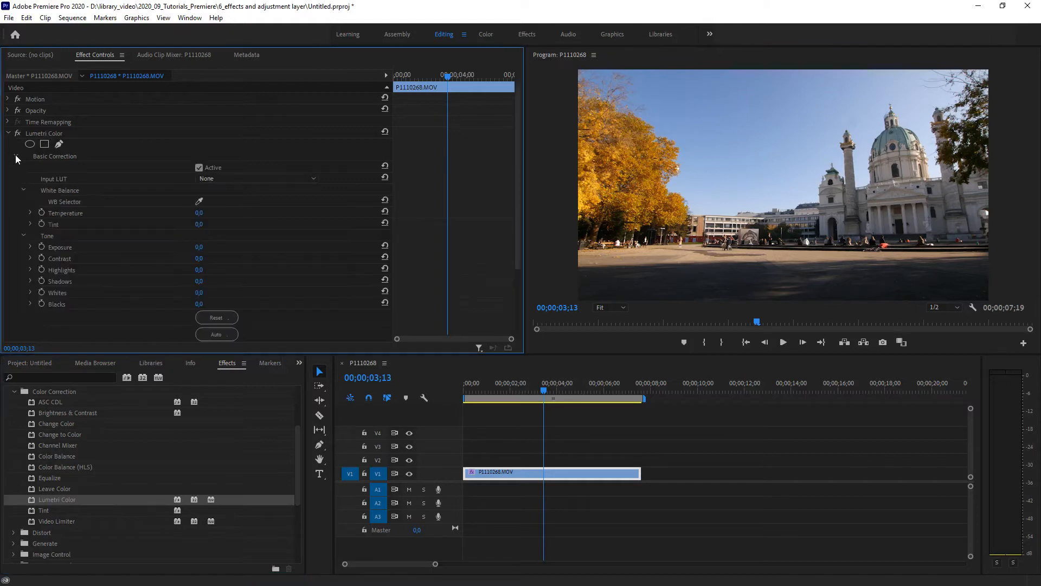
left_click(15, 156)
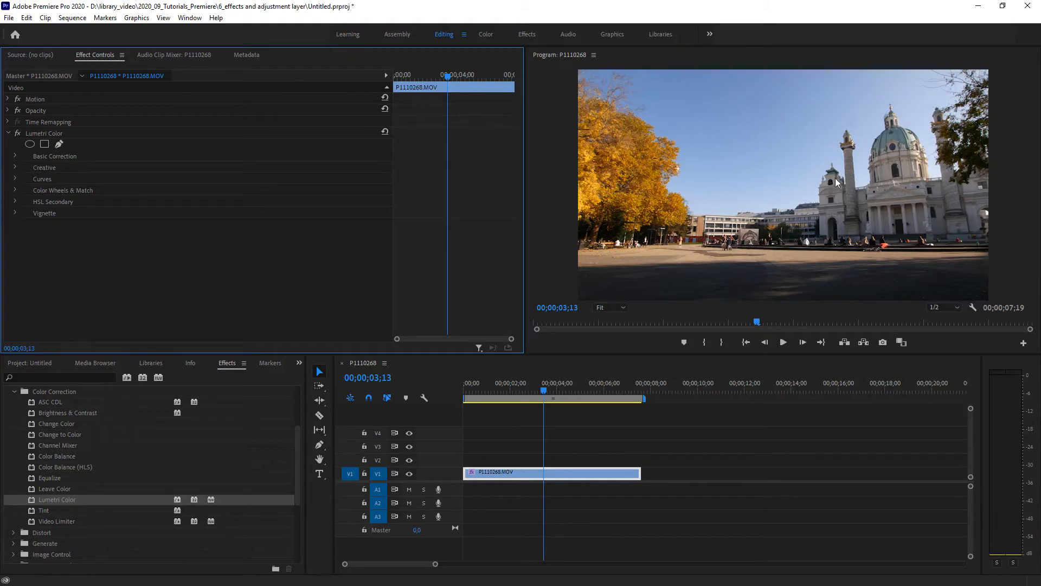
left_click_drag(538, 381, 499, 396)
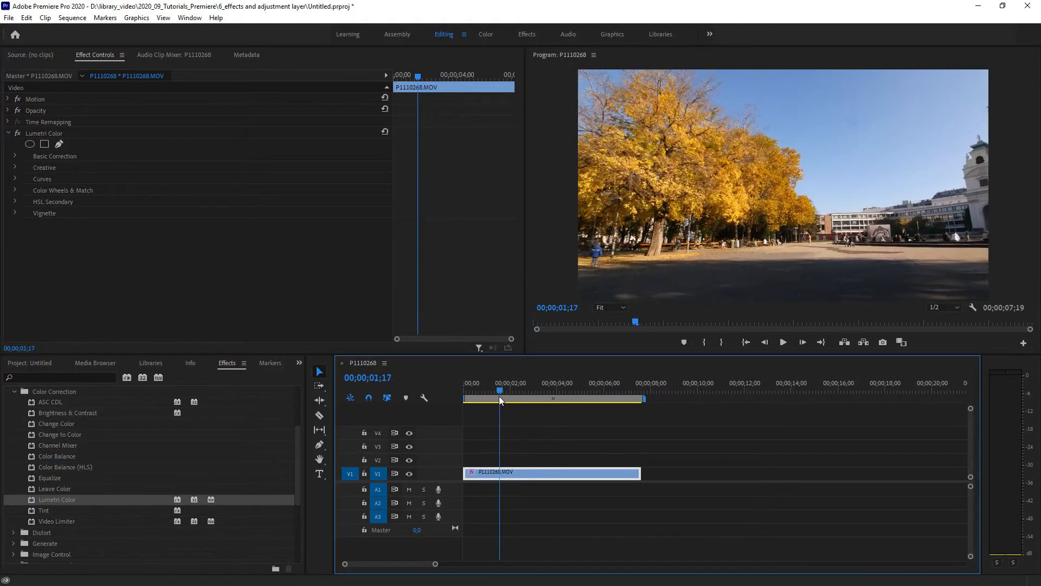
left_click(15, 155)
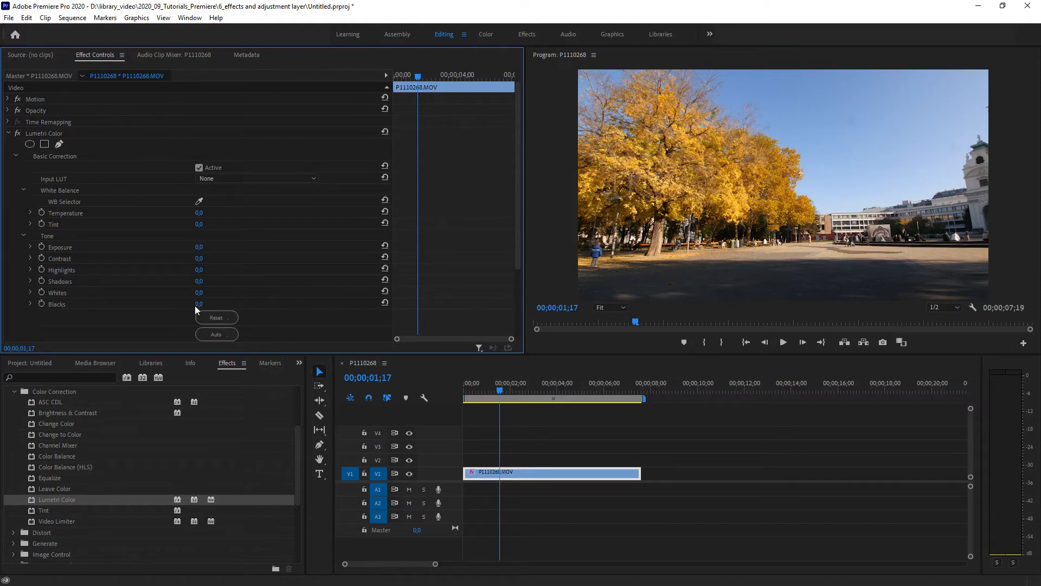
left_click_drag(200, 305, 192, 270)
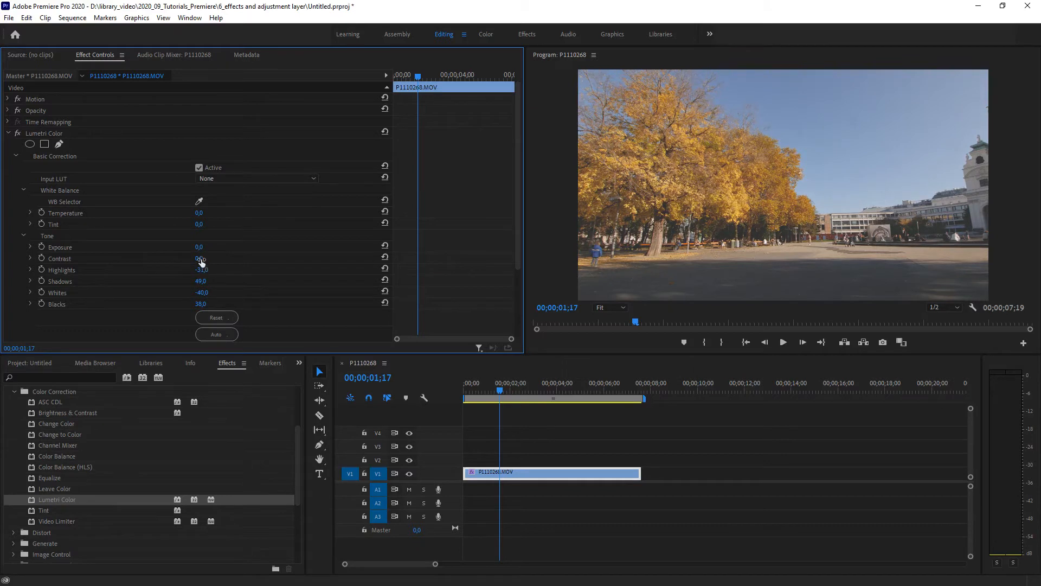
left_click_drag(200, 218, 222, 218)
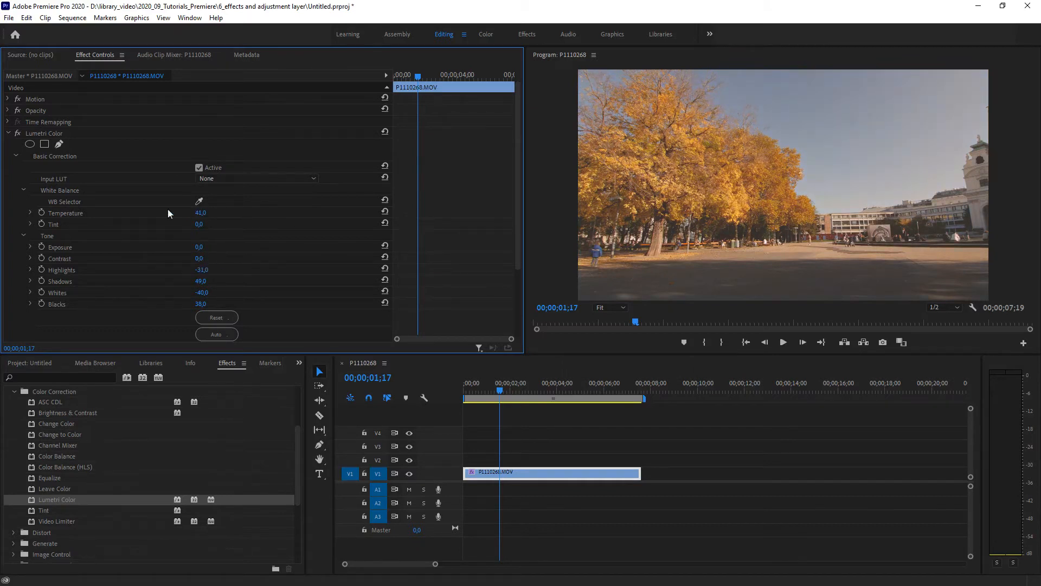
Shape Lumetri Color's white RGB curve into an S by lowering a shadow point and raising a highlight point.
scroll(80, 257, "down", 4)
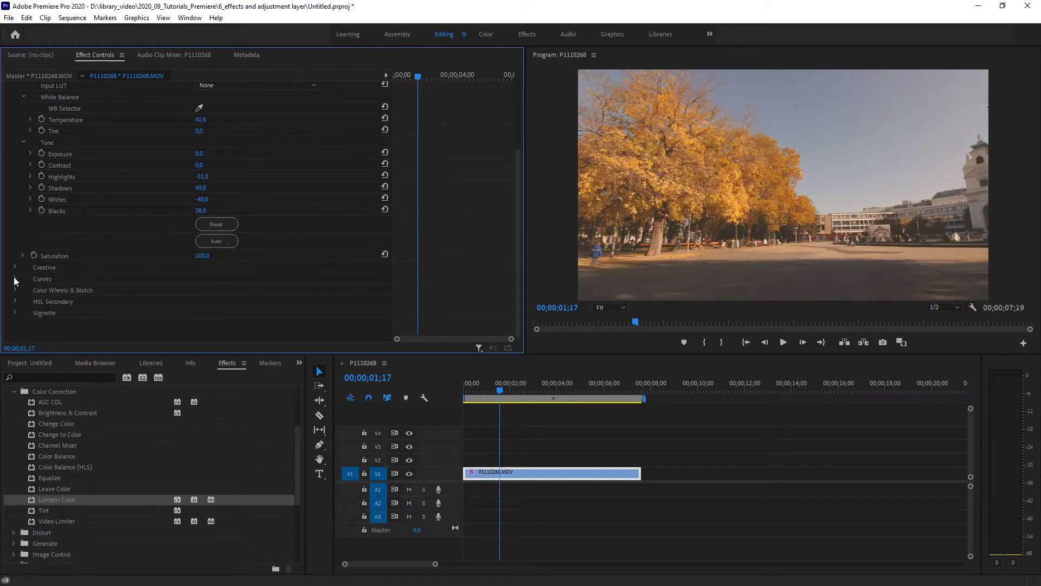
left_click(14, 276)
scroll(82, 267, "down", 8)
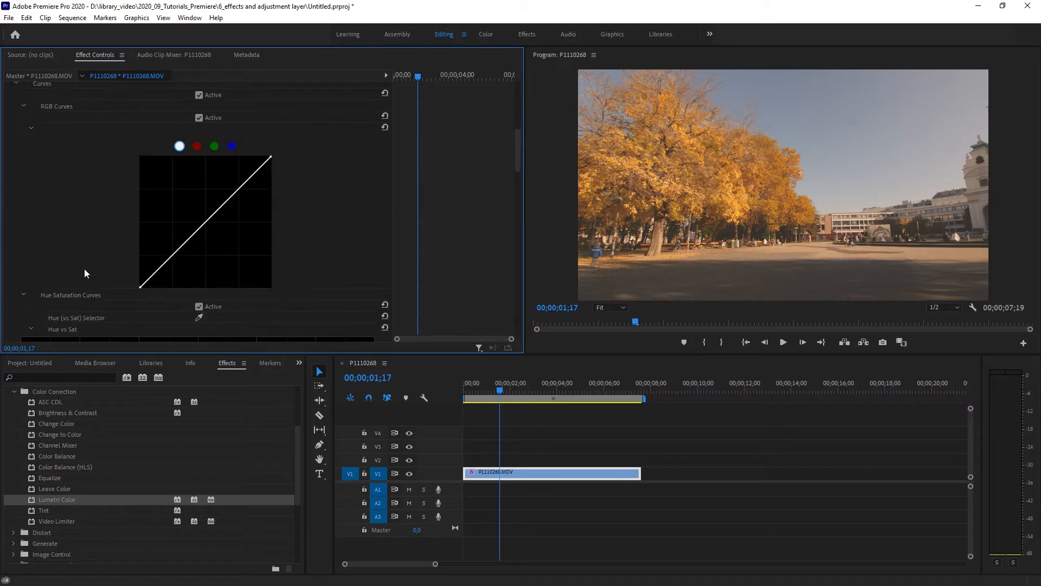
left_click_drag(165, 265, 171, 267)
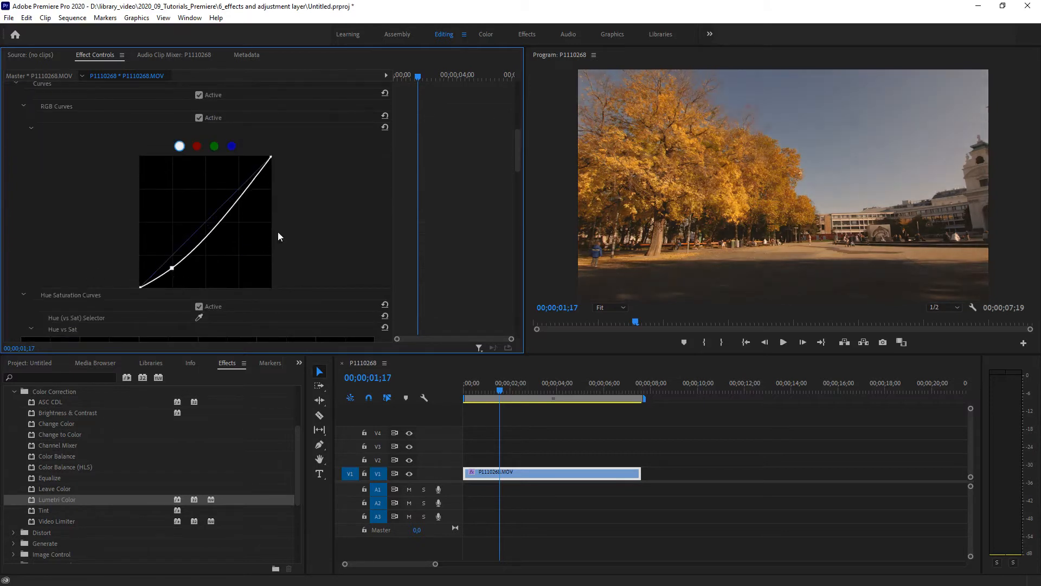
left_click_drag(255, 177, 244, 168)
scroll(48, 206, "up", 4)
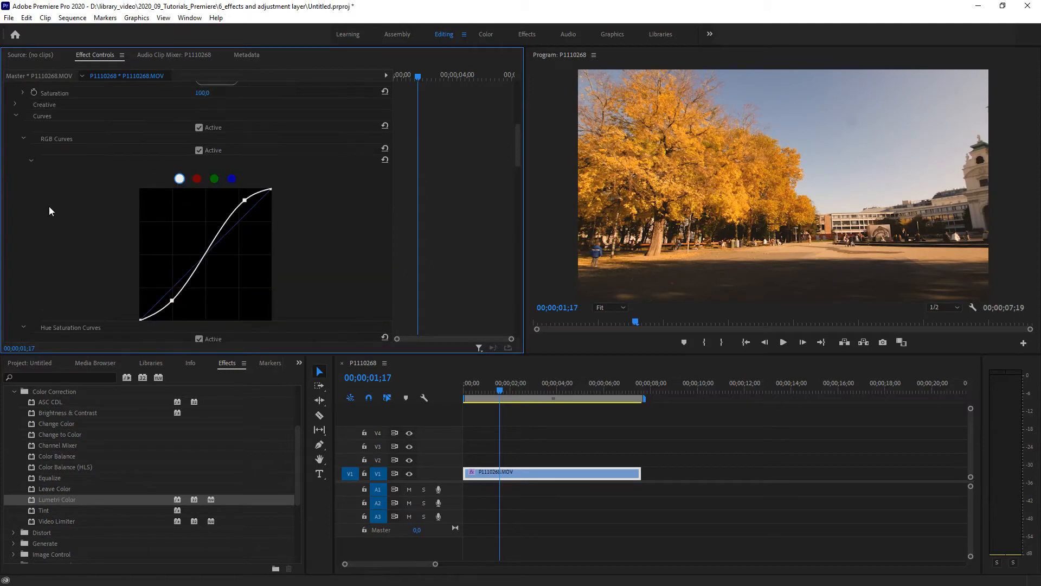
left_click(18, 170)
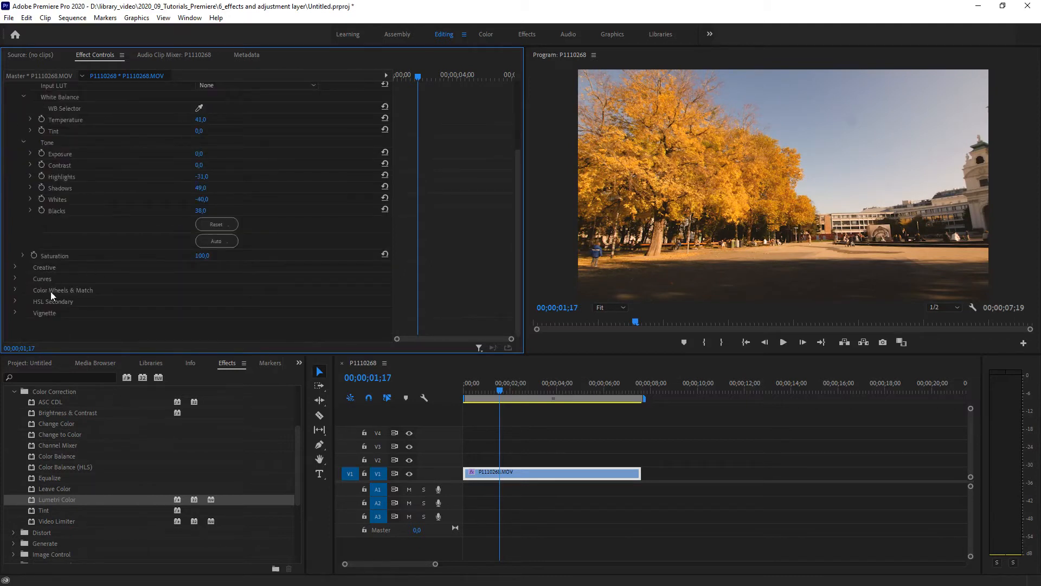
Tint the shadows blue, the midtones red and the highlights orange with the color wheels, raising highlight brightness slightly and lowering the midtones.
left_click(15, 289)
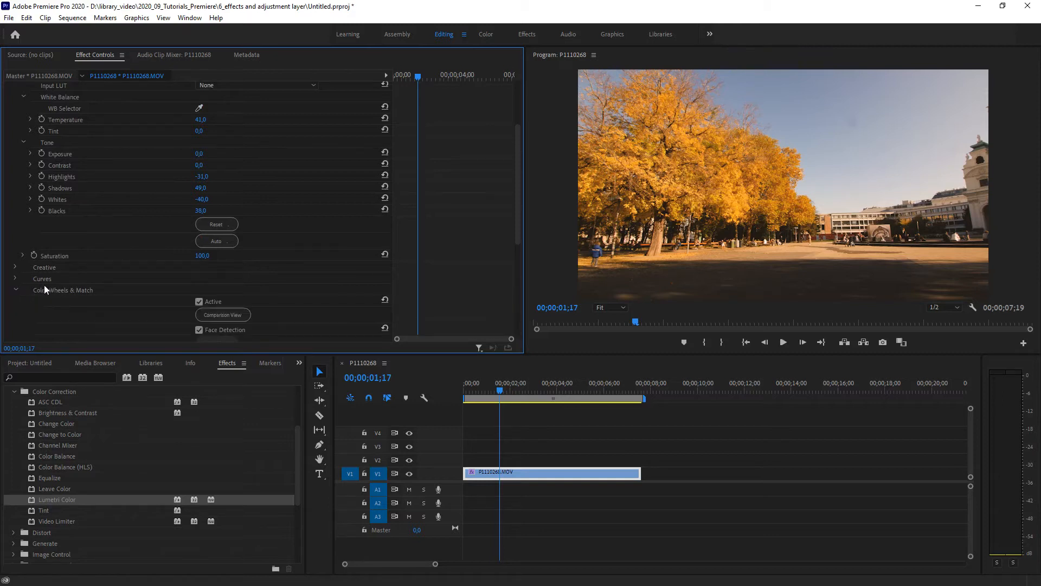
scroll(47, 284, "down", 9)
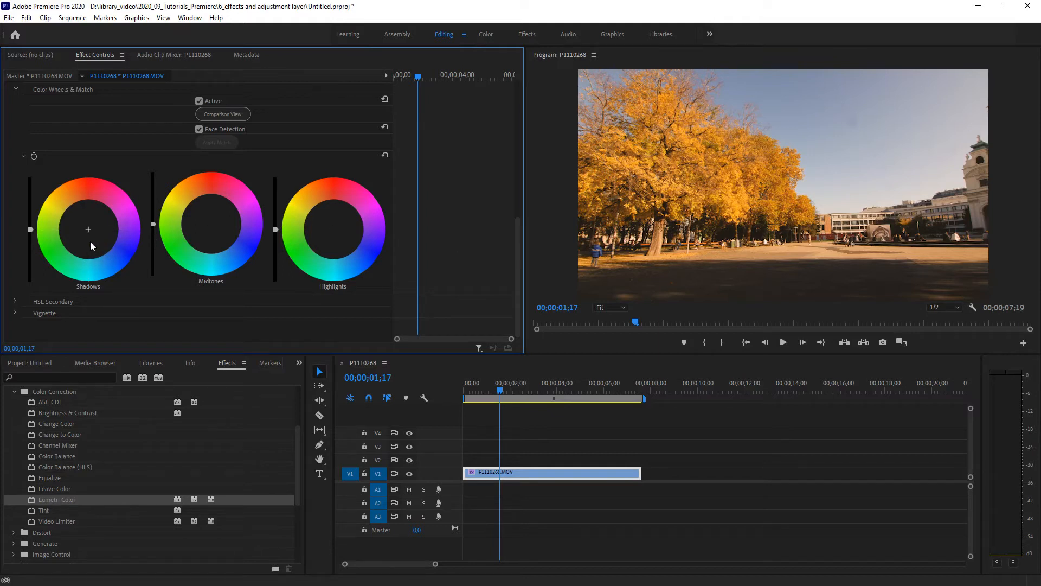
mouse_move(88, 229)
left_mouse_down()
mouse_move(106, 244)
mouse_move(98, 240)
left_mouse_up()
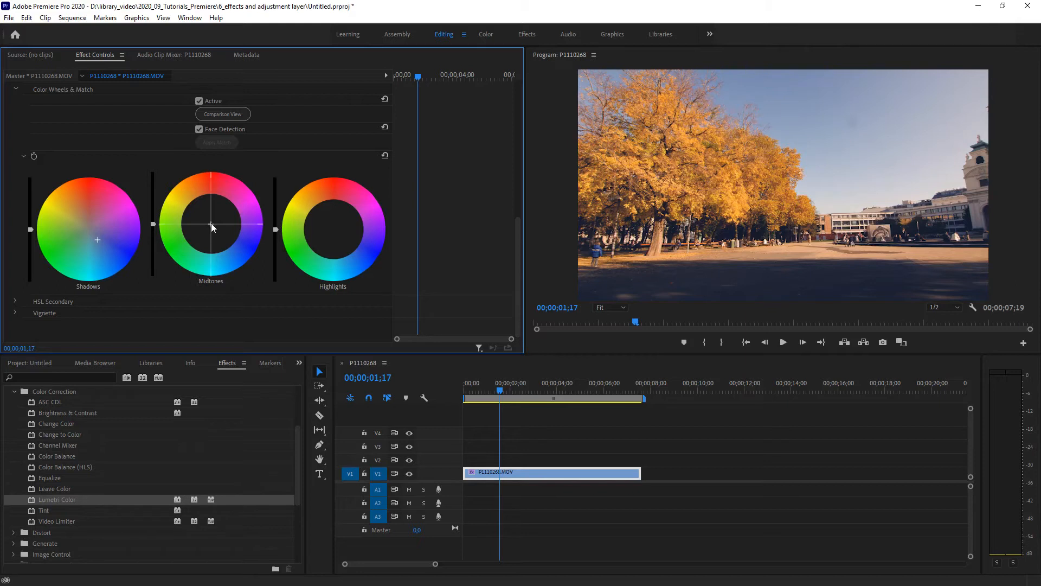
left_click_drag(210, 223, 211, 216)
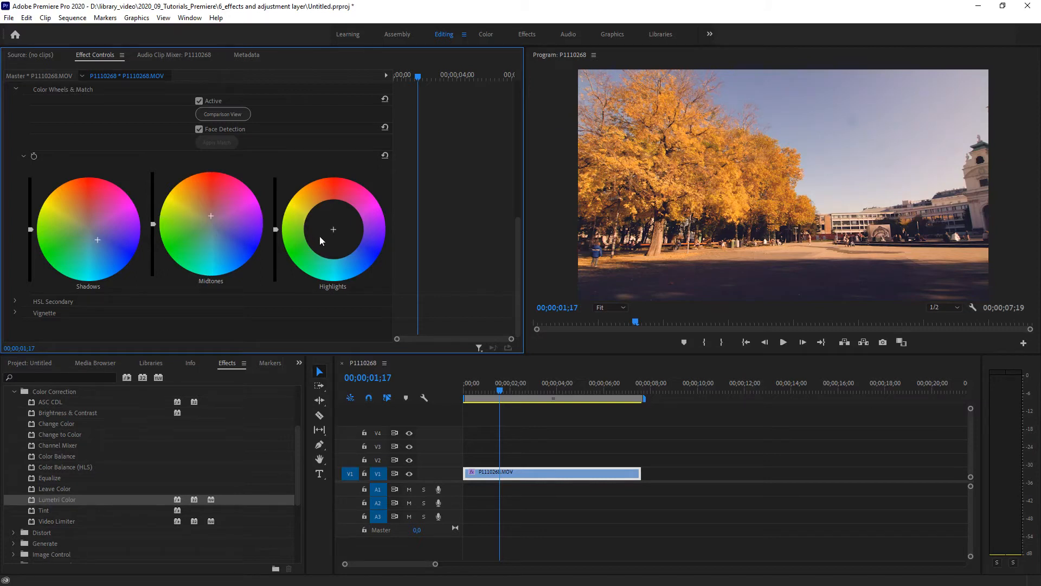
left_click_drag(333, 227, 276, 226)
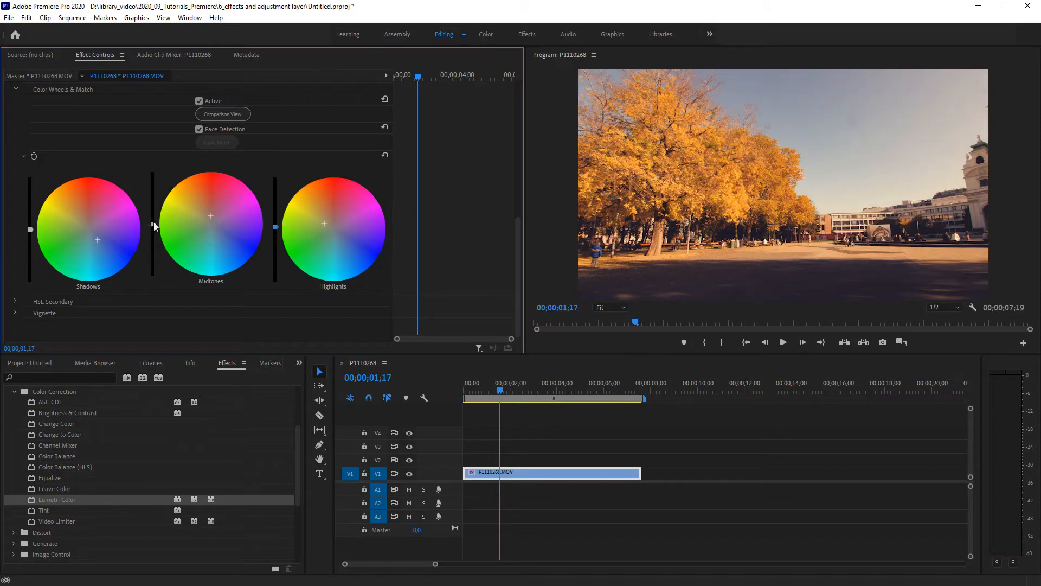
mouse_move(152, 223)
left_mouse_down()
mouse_move(153, 215)
mouse_move(152, 232)
left_mouse_up()
Set the Lumetri Color vignette Amount to -0,9 and check the graded look at 00;00;05;05.
left_click(15, 313)
scroll(33, 315, "down", 2)
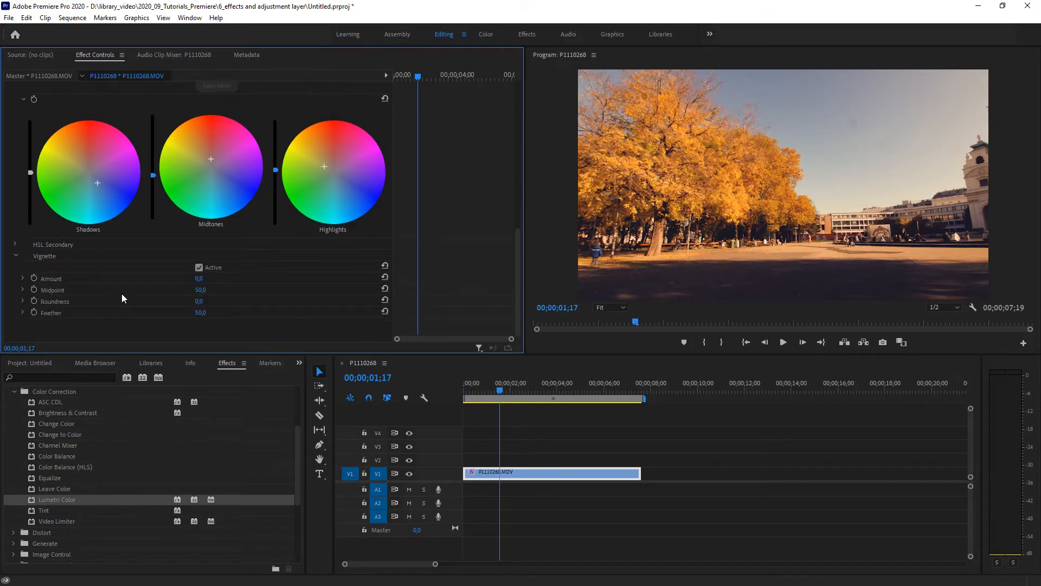
mouse_move(199, 279)
left_mouse_down()
mouse_move(179, 279)
mouse_move(196, 279)
left_mouse_up()
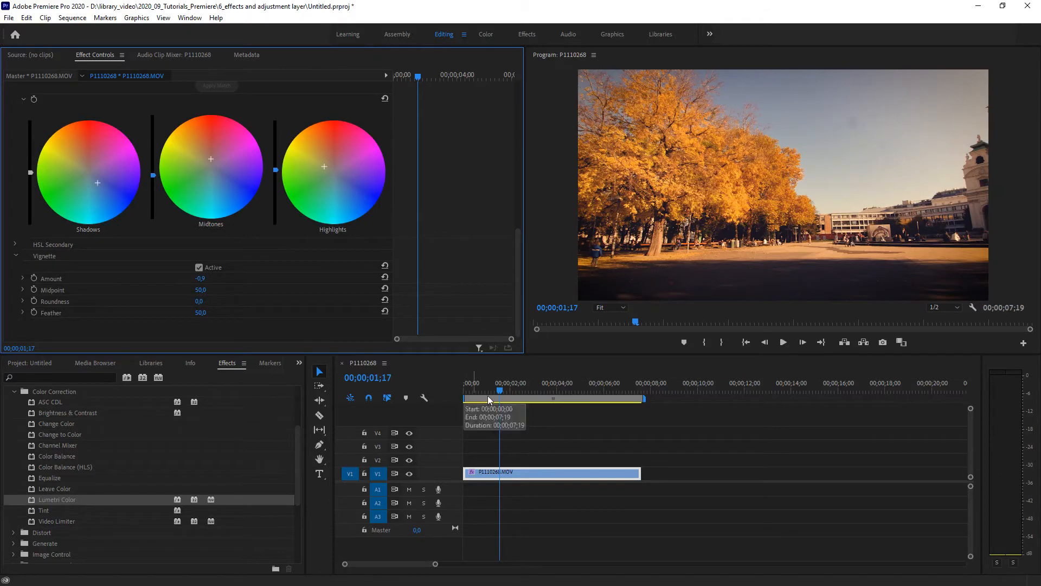
left_click_drag(499, 392, 584, 397)
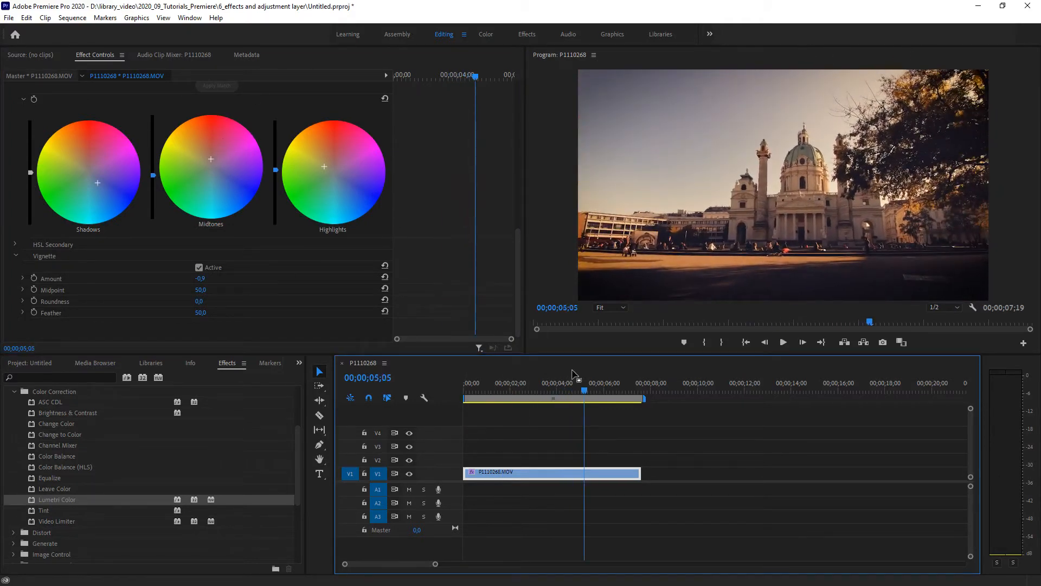
Collapse the Basic Correction, Color Wheels & Match and Vignette sections of Lumetri Color.
scroll(111, 152, "up", 4)
scroll(111, 152, "up", 5)
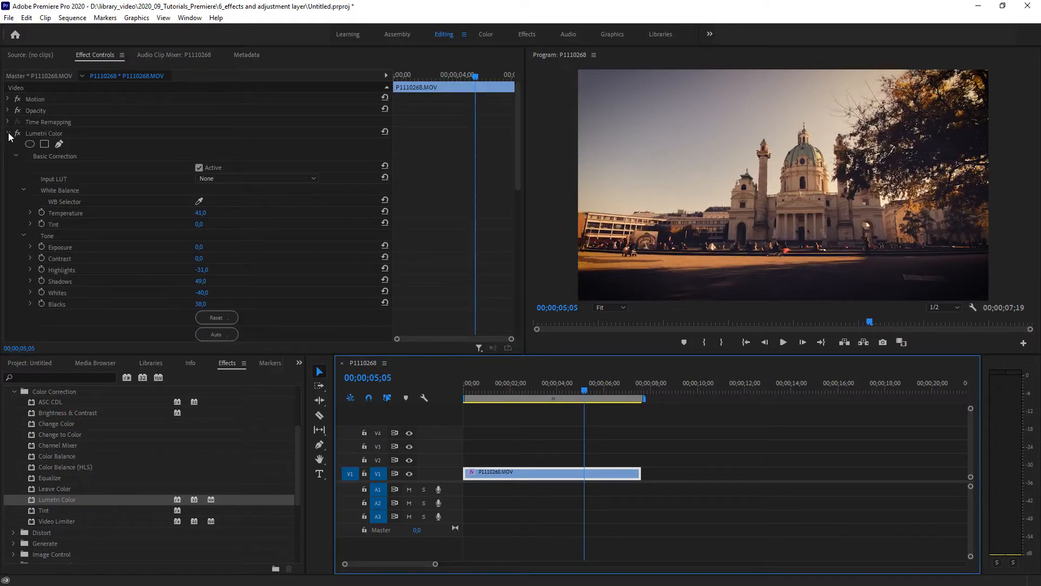
left_click(15, 156)
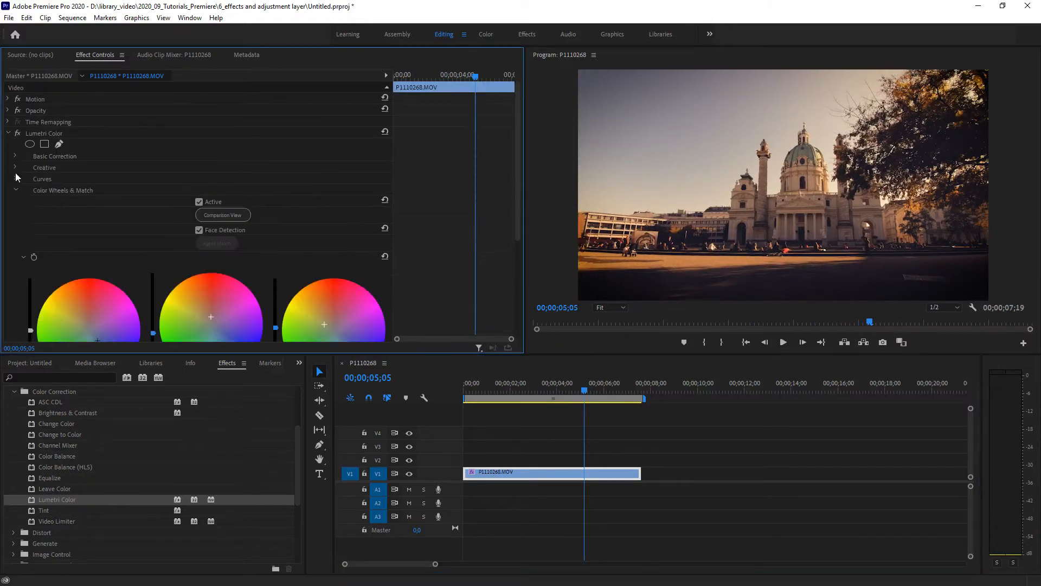
left_click(16, 190)
left_click(15, 213)
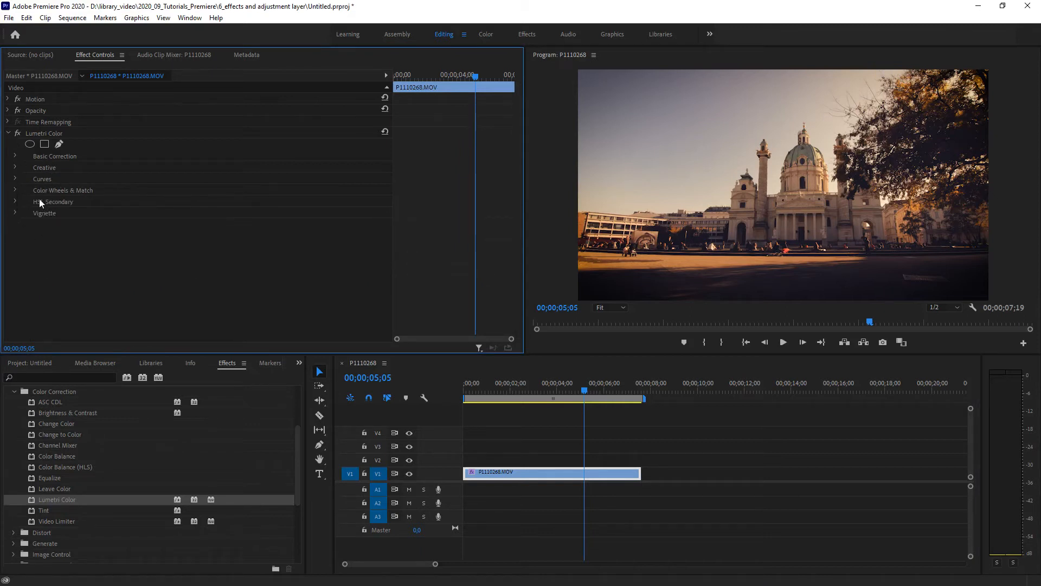
Compare the clip with and without Lumetri Color by toggling the effect at 00;00;05;05 and 00;00;02;08.
left_click(17, 133)
left_click(18, 133)
left_click(17, 133)
left_click(18, 133)
left_click_drag(870, 322, 682, 323)
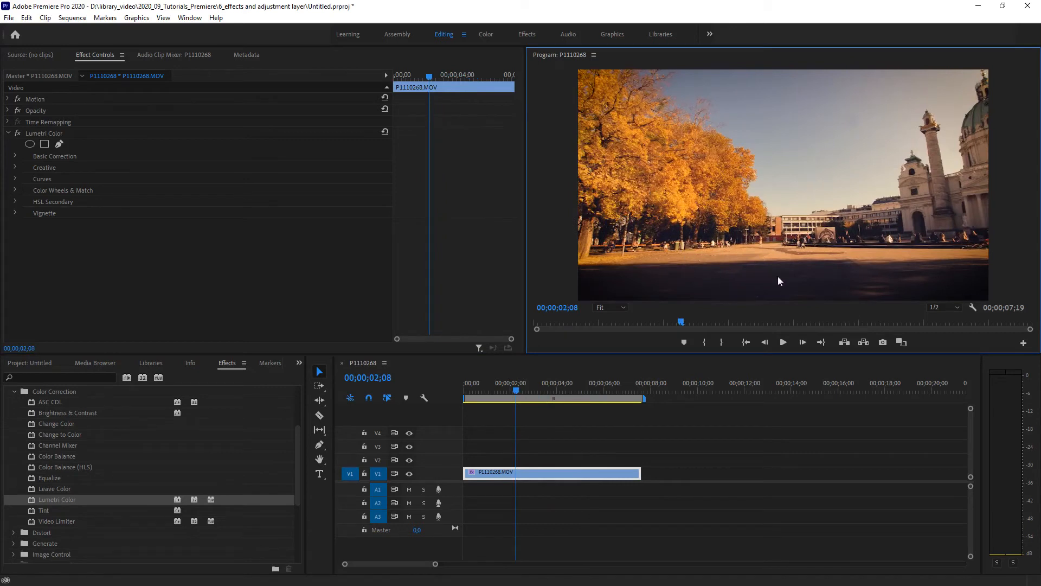
left_click(18, 133)
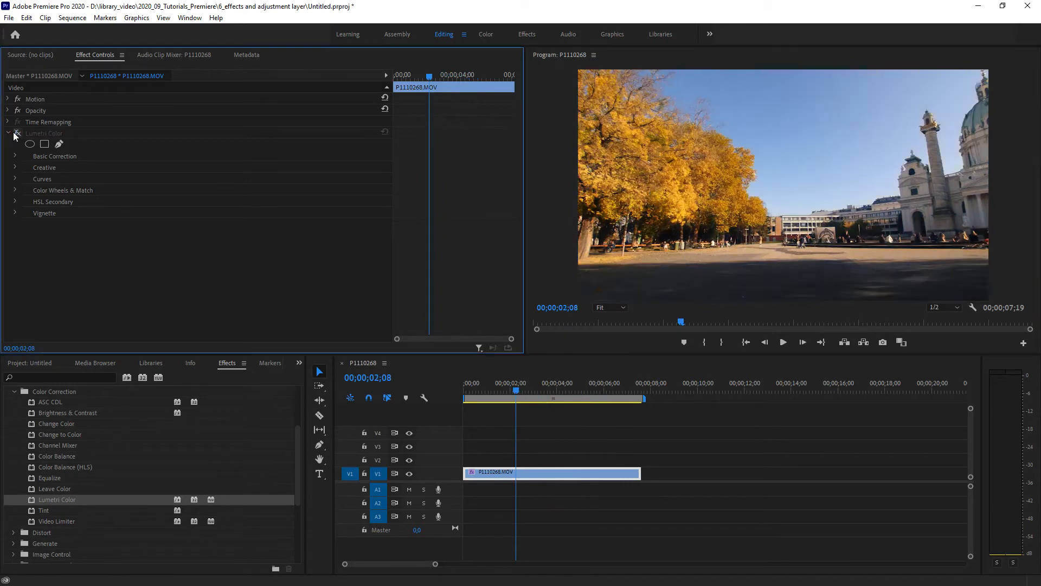
left_click(17, 133)
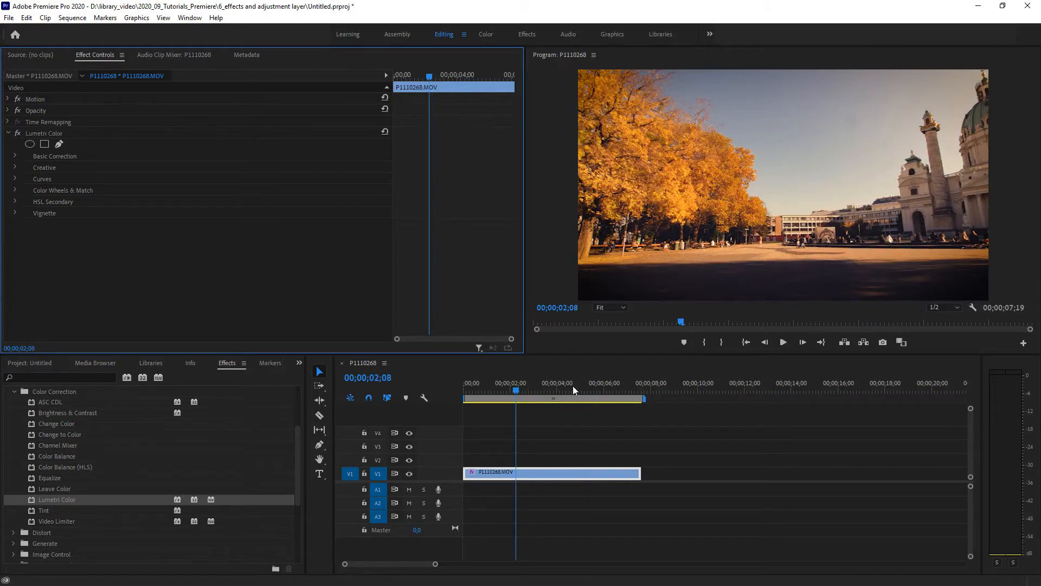
Replace the graded Lumetri Color on P1110268.MOV with a fresh Lumetri Color effect and go to 00;00;01;05.
left_click_drag(516, 390, 550, 390)
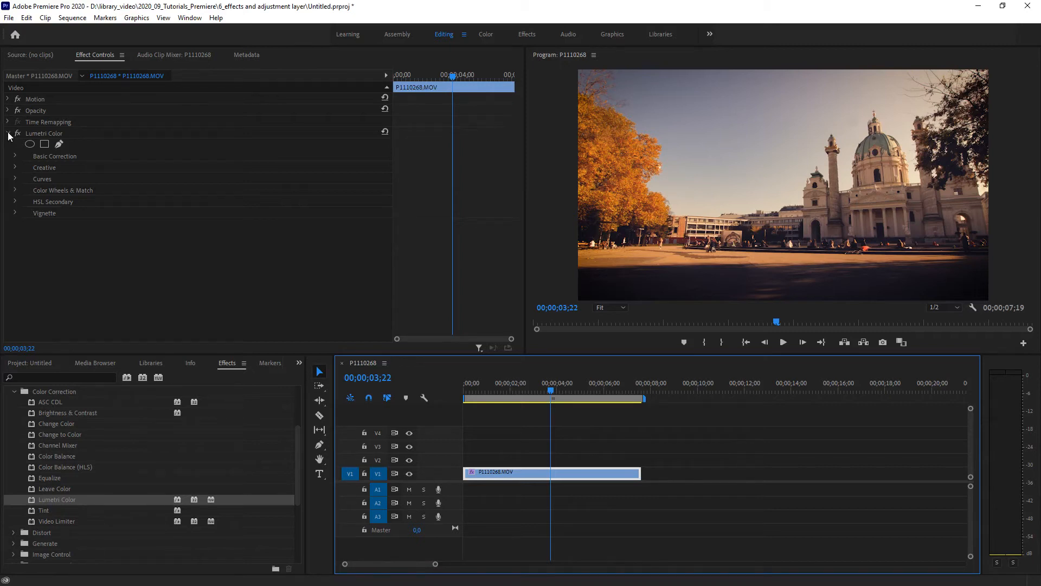
left_click(32, 134)
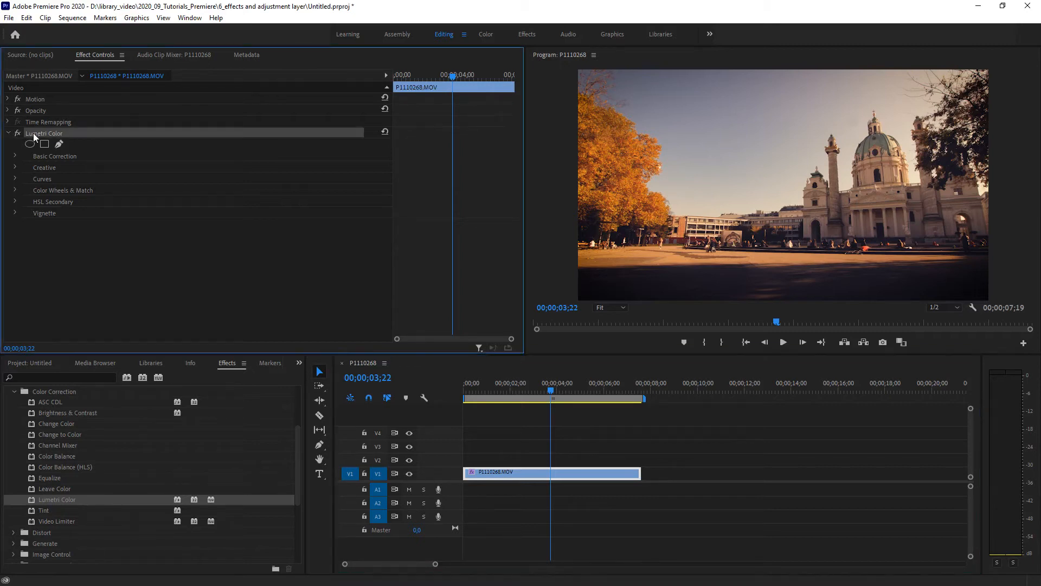
key("Delete")
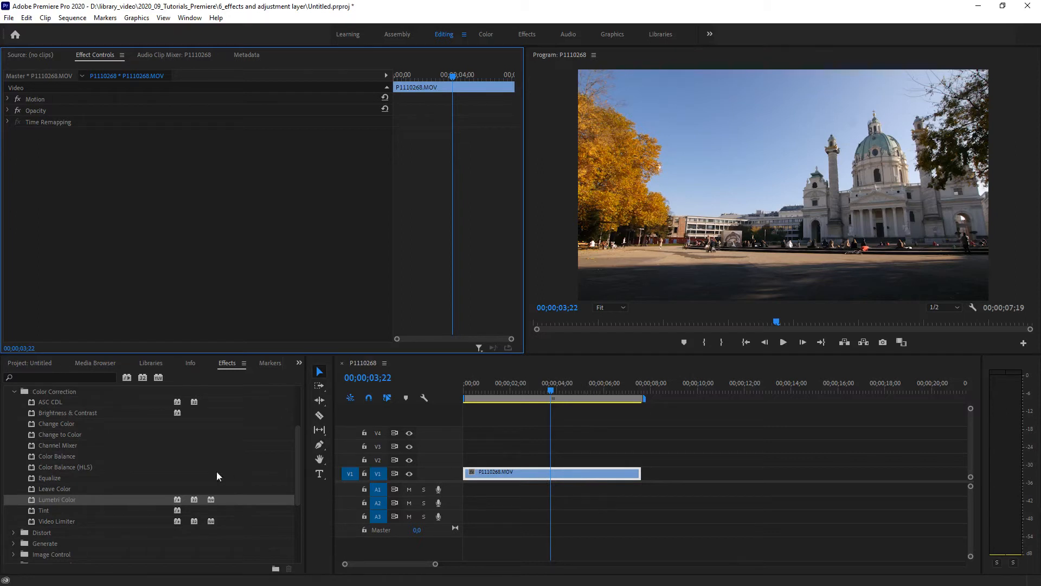
double_click(47, 500)
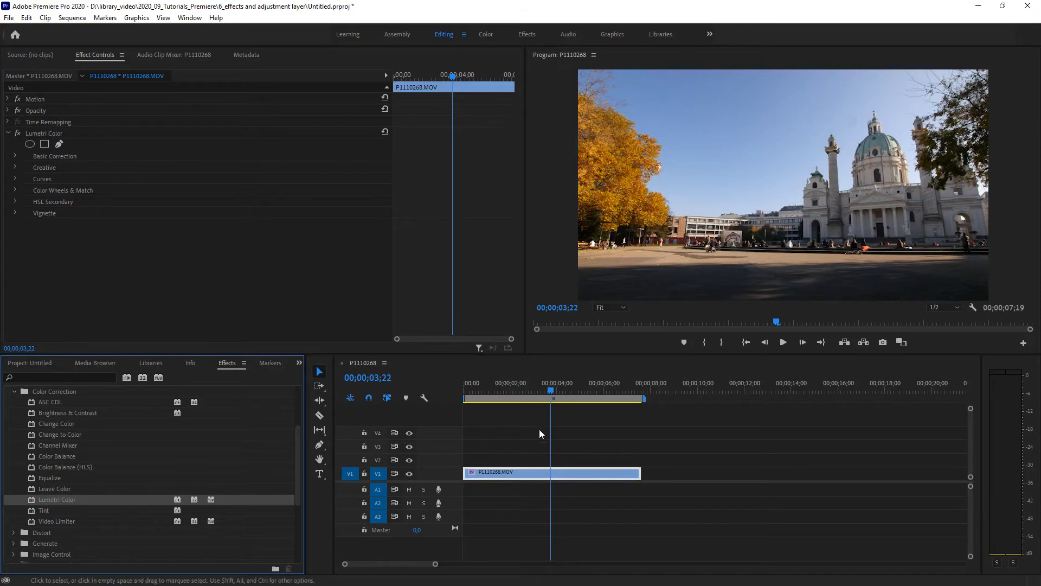
left_click_drag(551, 387, 490, 390)
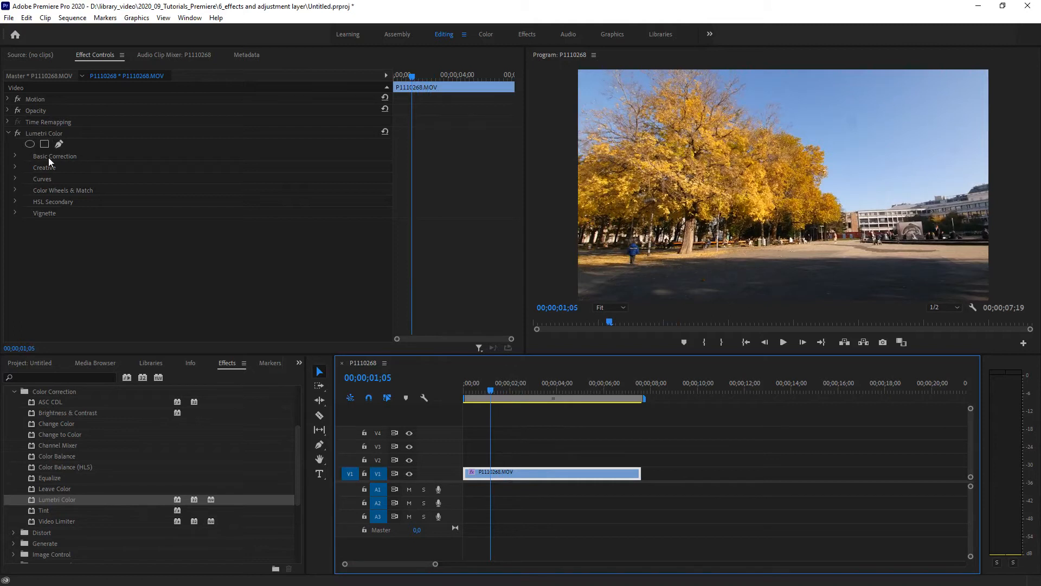
Try Vibrance 72 and a different Sharpen amount in Lumetri Color's Creative section, resetting both.
left_click(15, 156)
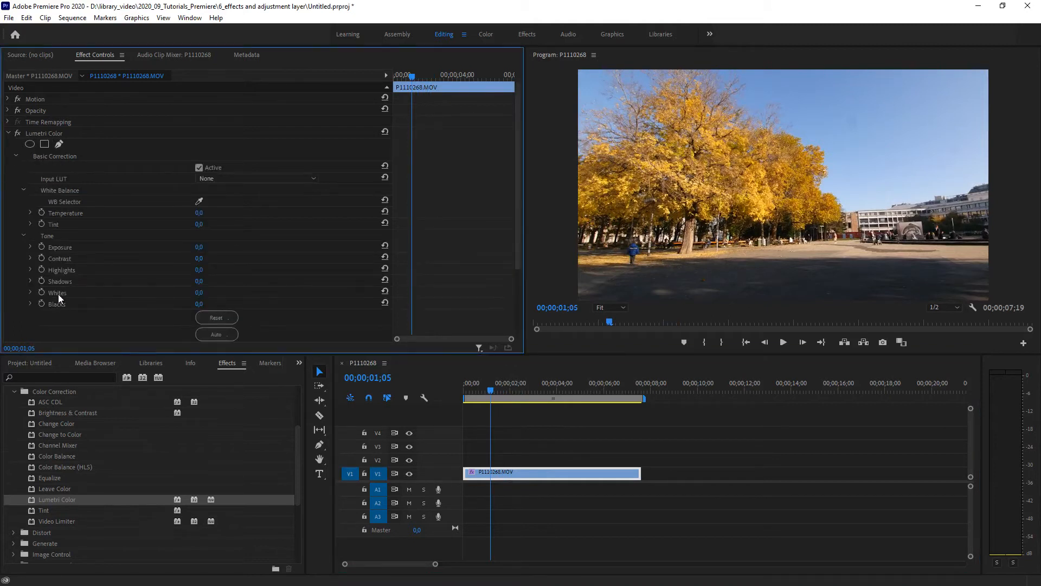
left_click(17, 154)
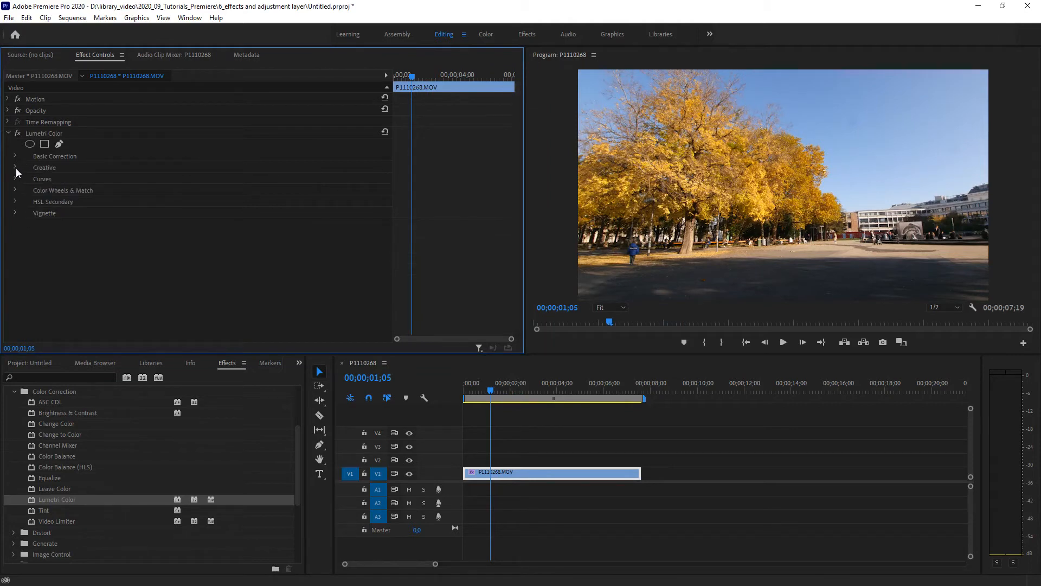
left_click(15, 167)
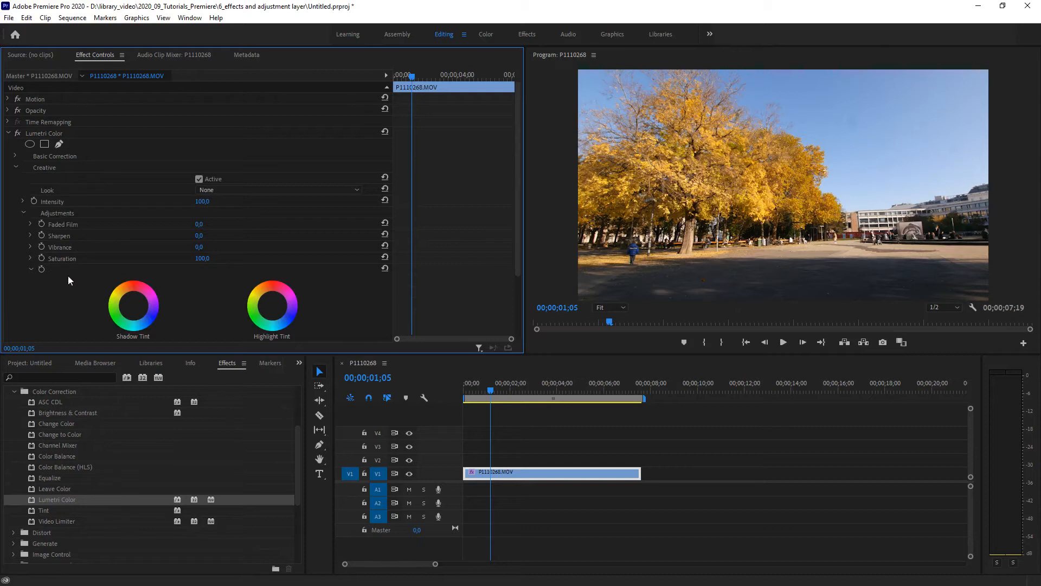
left_click_drag(207, 247, 249, 247)
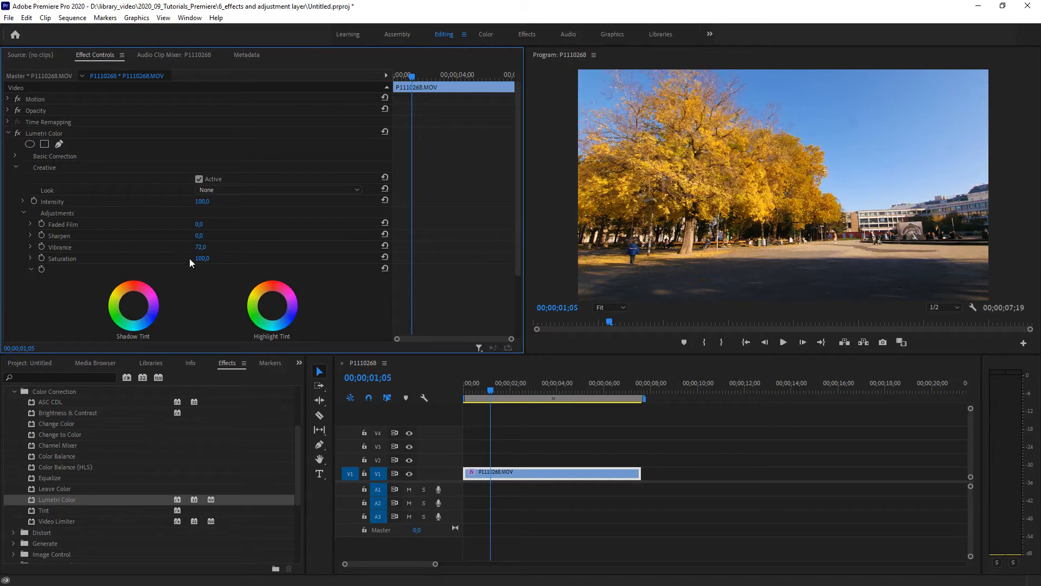
left_click_drag(199, 235, 111, 245)
left_click(385, 235)
left_click(385, 246)
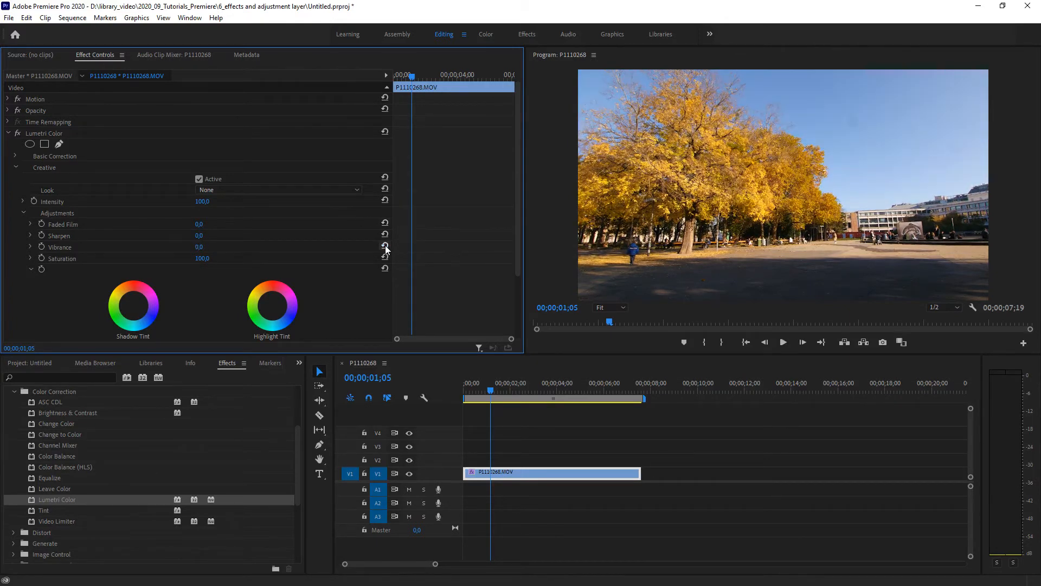
left_click(23, 211)
left_click(22, 211)
left_click(15, 156)
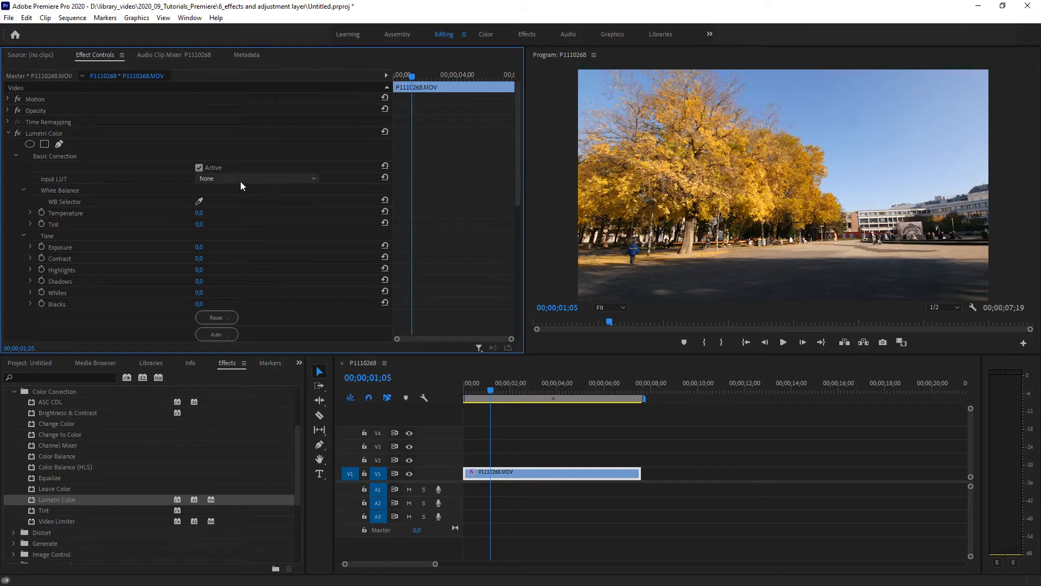
left_click(13, 155)
left_click(46, 168)
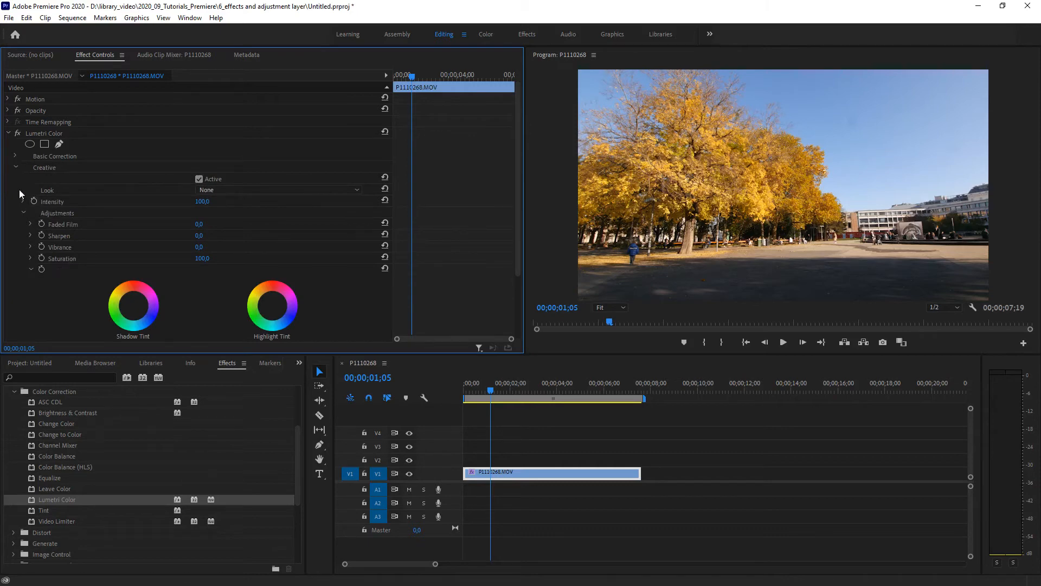
left_click(16, 168)
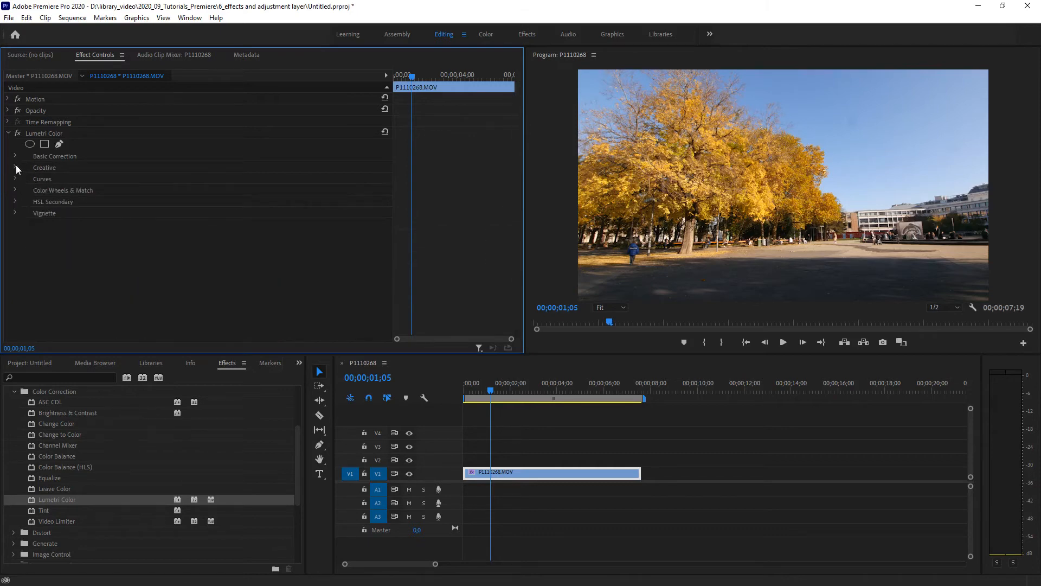
Load LUT_1.cube from the 6_effects and adjustment layer folder in 2020_09_Tutorials_Premiere as Lumetri Color's Creative Look.
left_click(19, 165)
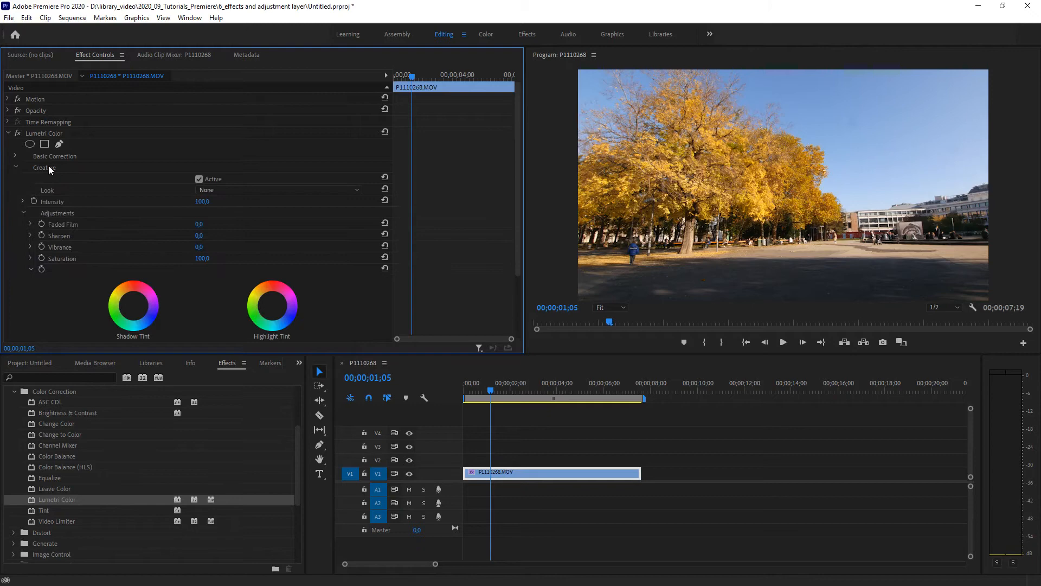
left_click(242, 190)
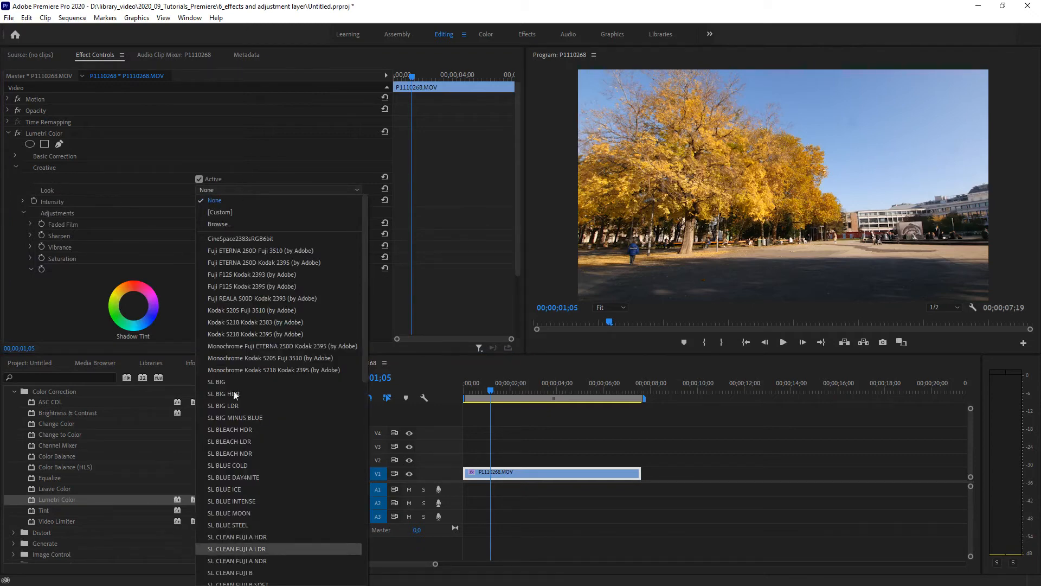
mouse_move(367, 321)
left_mouse_down()
mouse_move(364, 526)
mouse_move(362, 304)
left_mouse_up()
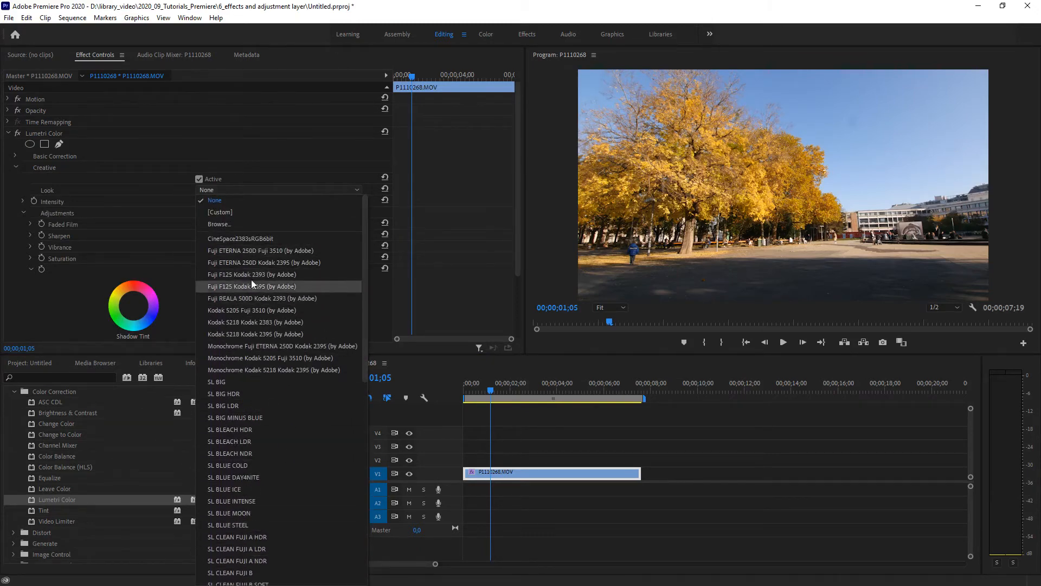
left_click(228, 224)
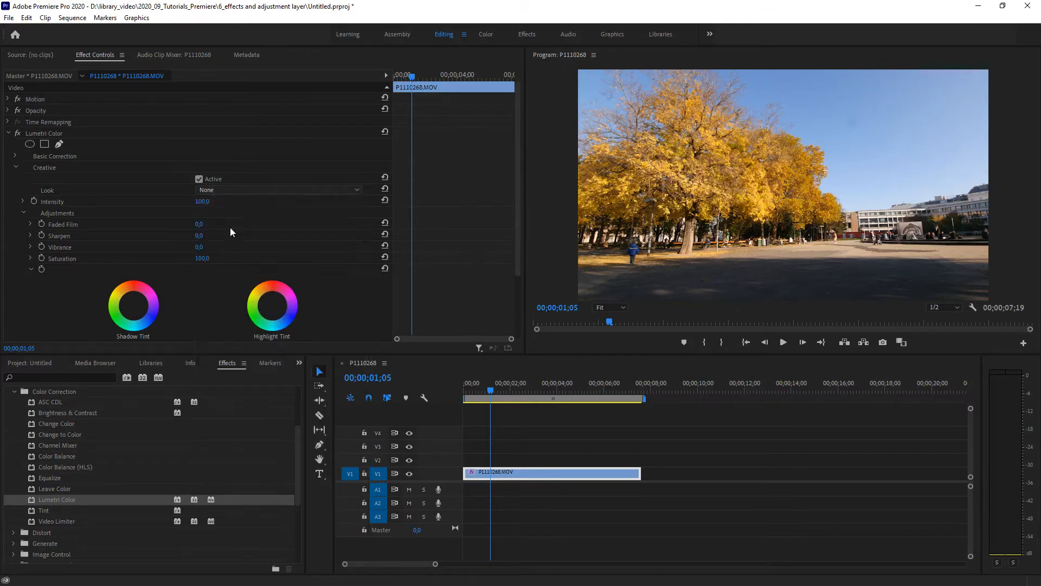
double_click(142, 227)
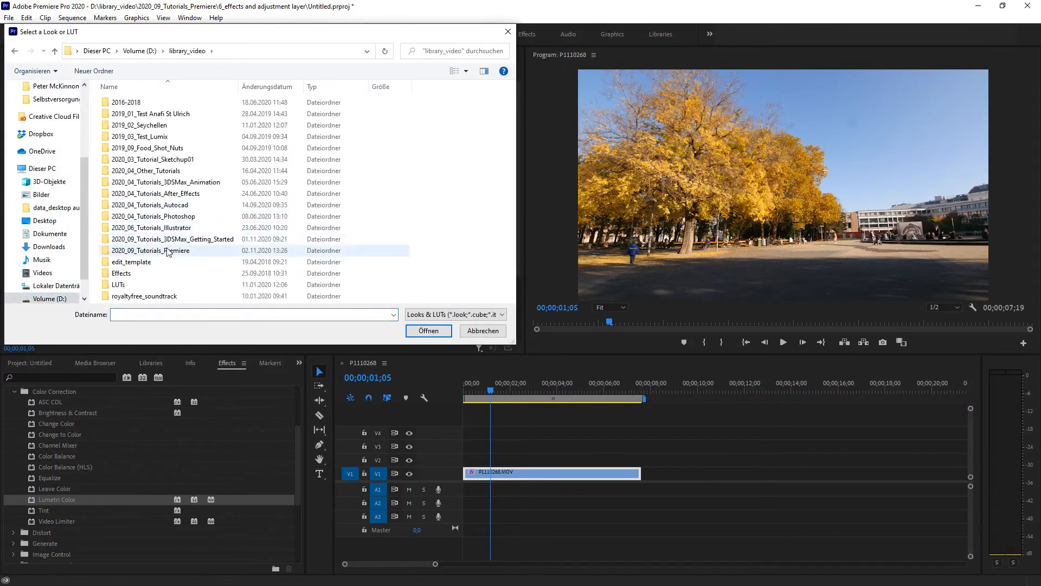
double_click(165, 251)
double_click(187, 190)
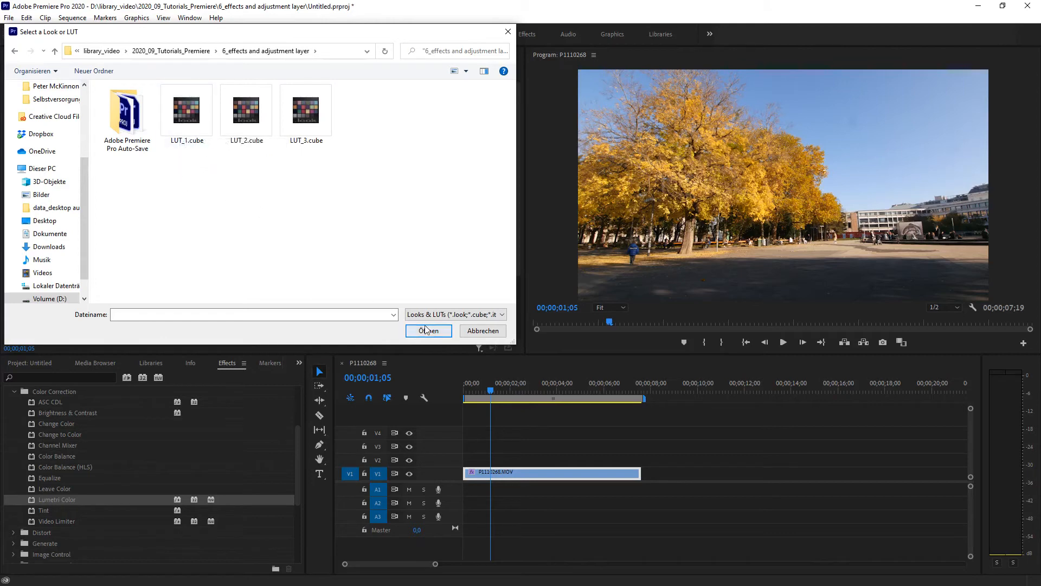
left_click(491, 314)
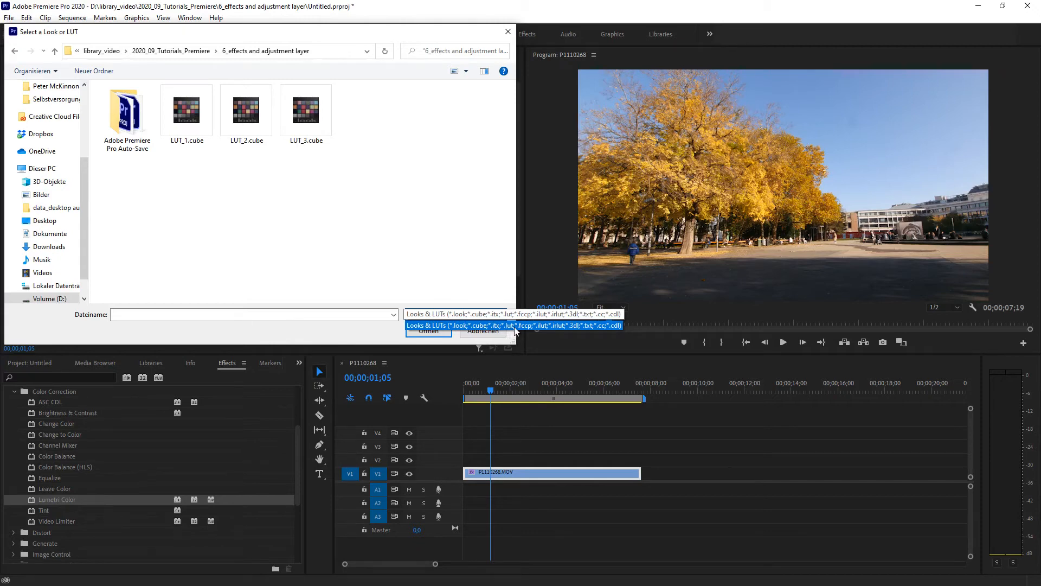
left_click(564, 326)
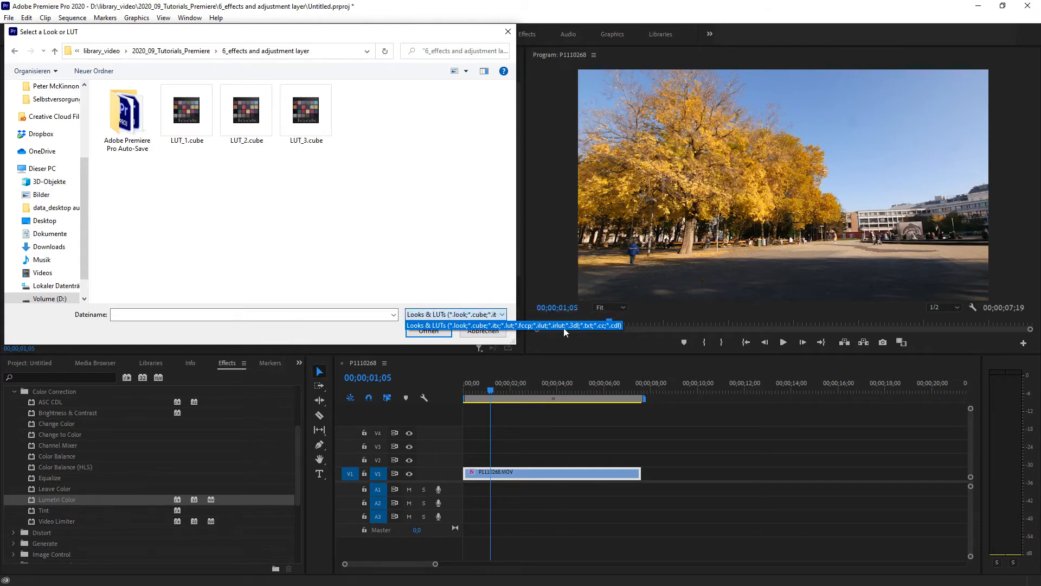
left_click(334, 332)
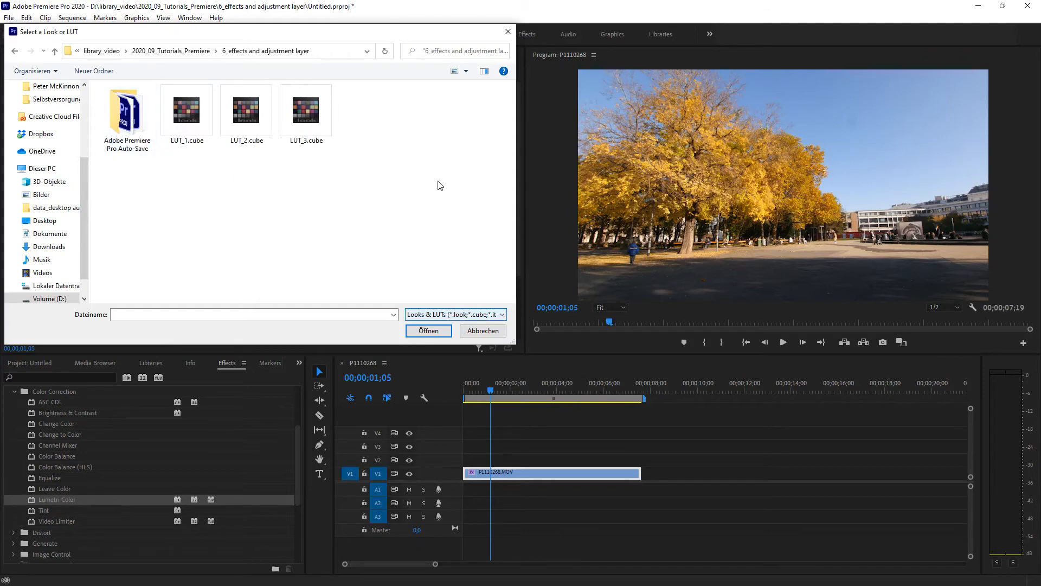
double_click(191, 115)
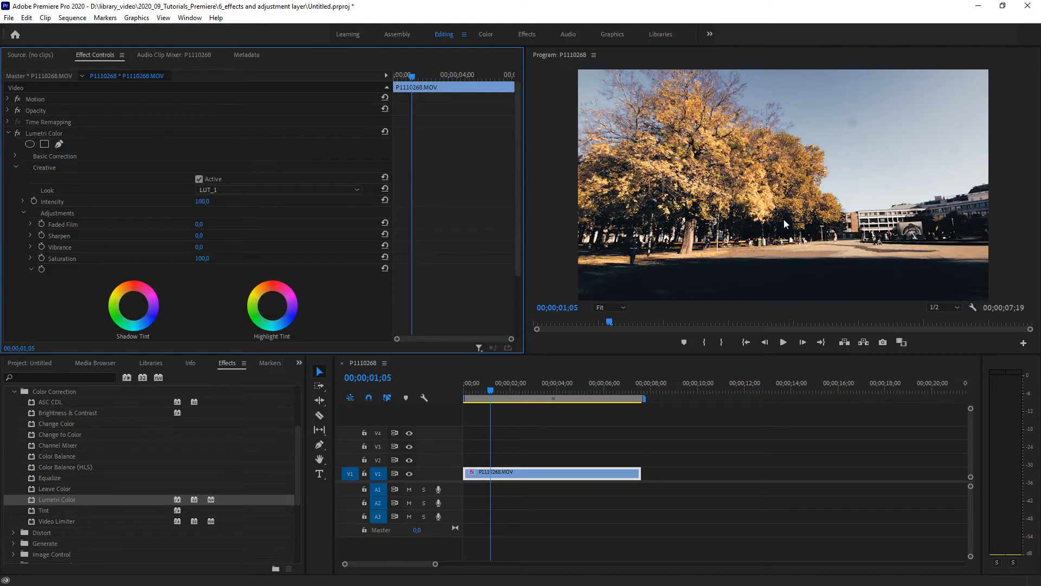
Compare the clip at 00;00;05;03 with and without the LUT_1 look by toggling Lumetri Color.
left_click_drag(492, 395, 584, 390)
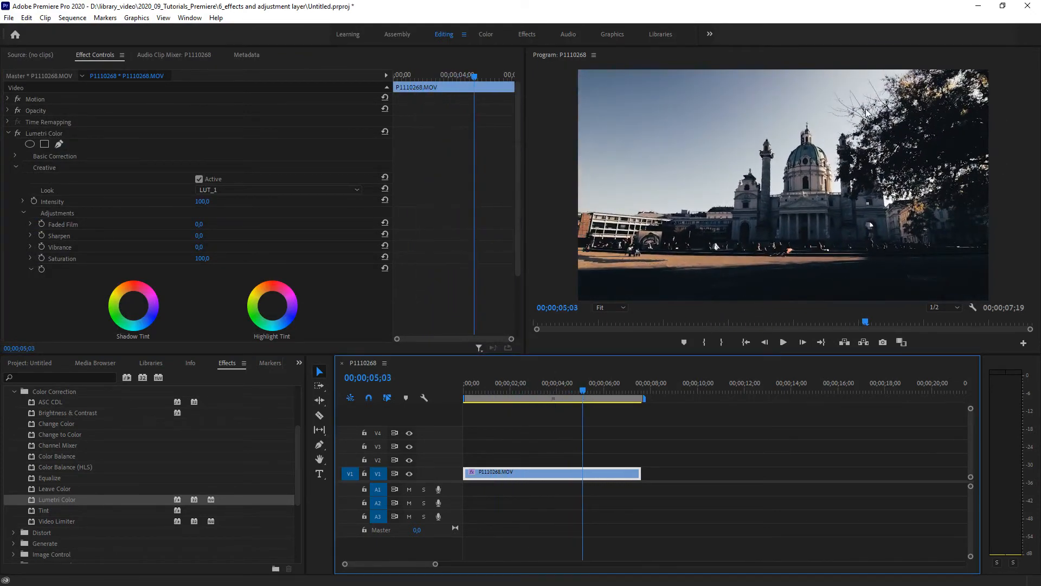
left_click(18, 132)
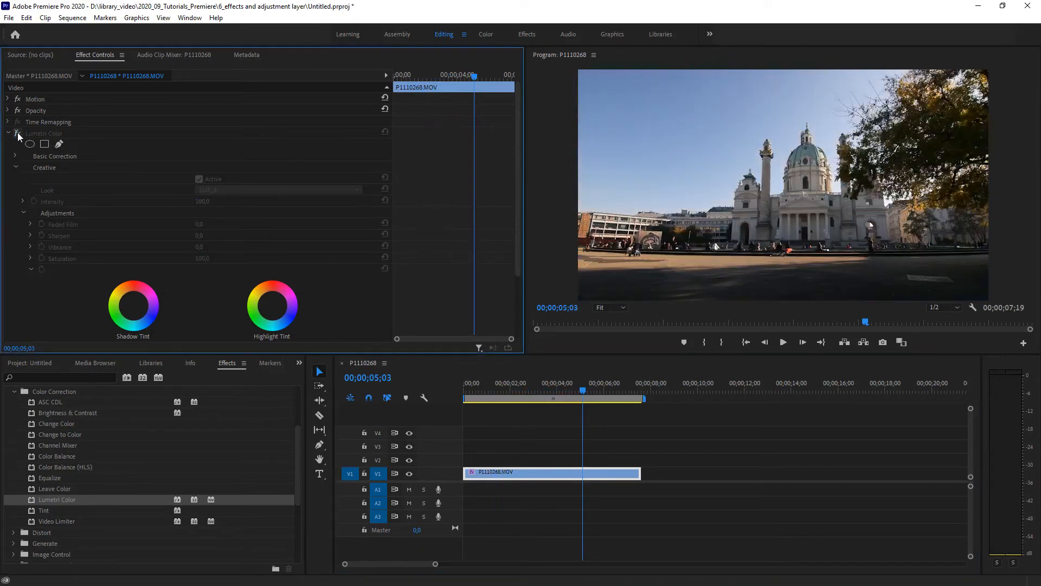
left_click(17, 132)
left_click(18, 133)
left_click(17, 133)
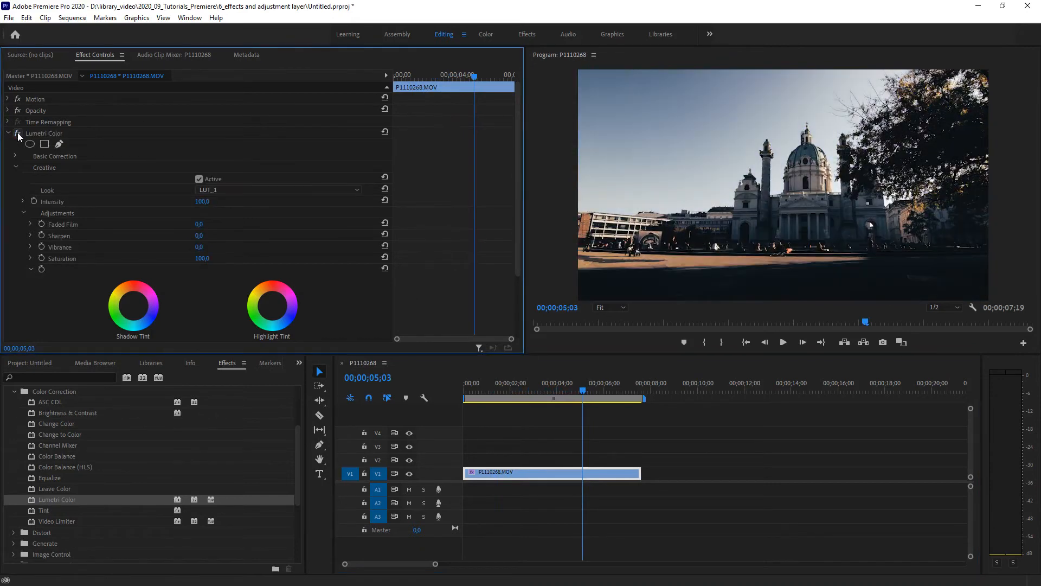
left_click(17, 133)
left_click(17, 133)
Switch the Creative Look to LUT_2.cube and check the clip at 00;00;01;16.
left_click(223, 188)
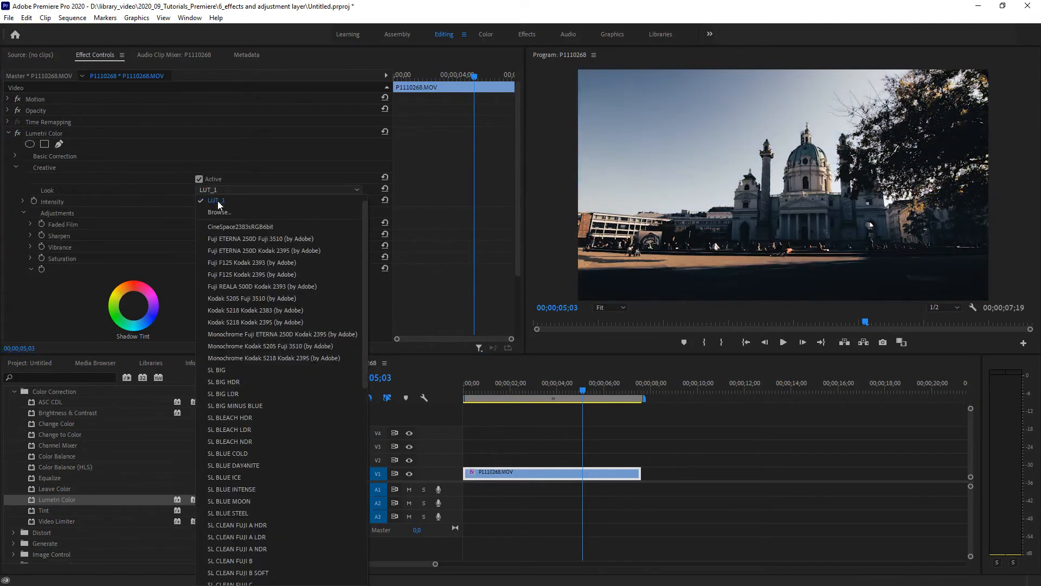
left_click(217, 214)
double_click(246, 114)
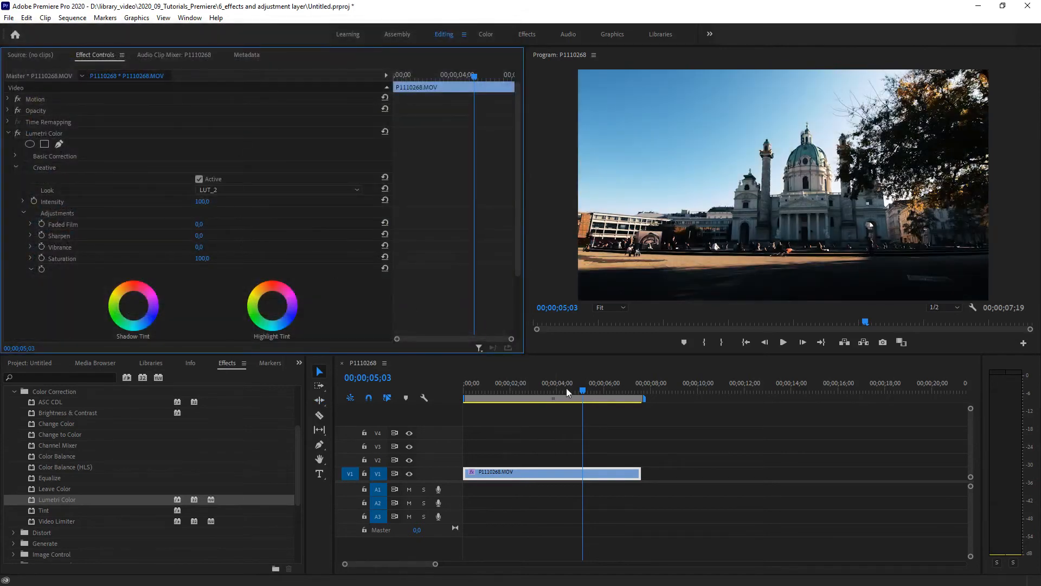
left_click_drag(584, 391, 500, 392)
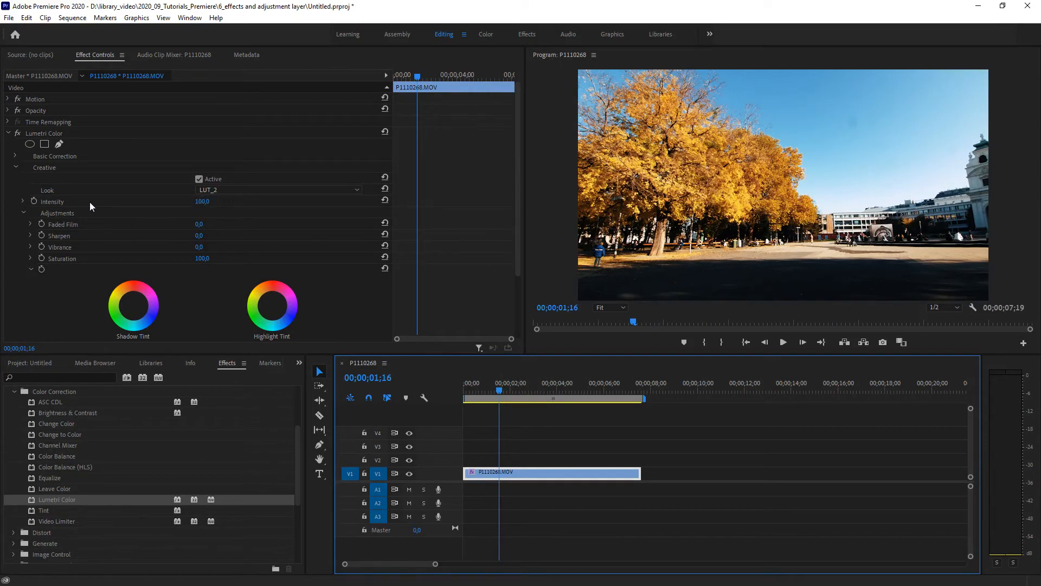
Switch Lumetri Color's Creative Look to LUT_3.cube and check the clip at 00;00;04;16.
left_click(220, 190)
left_click(217, 212)
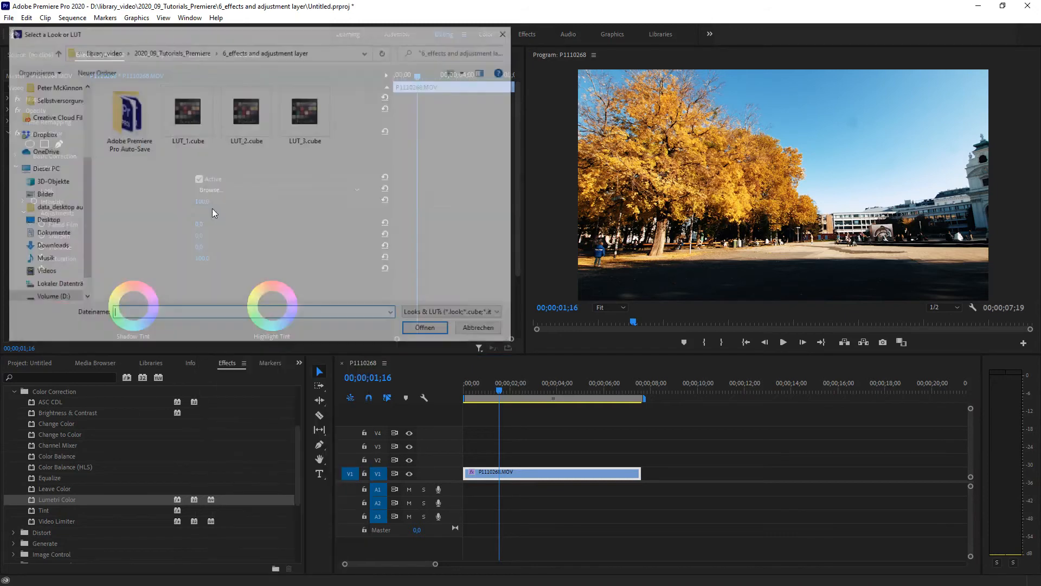
double_click(302, 114)
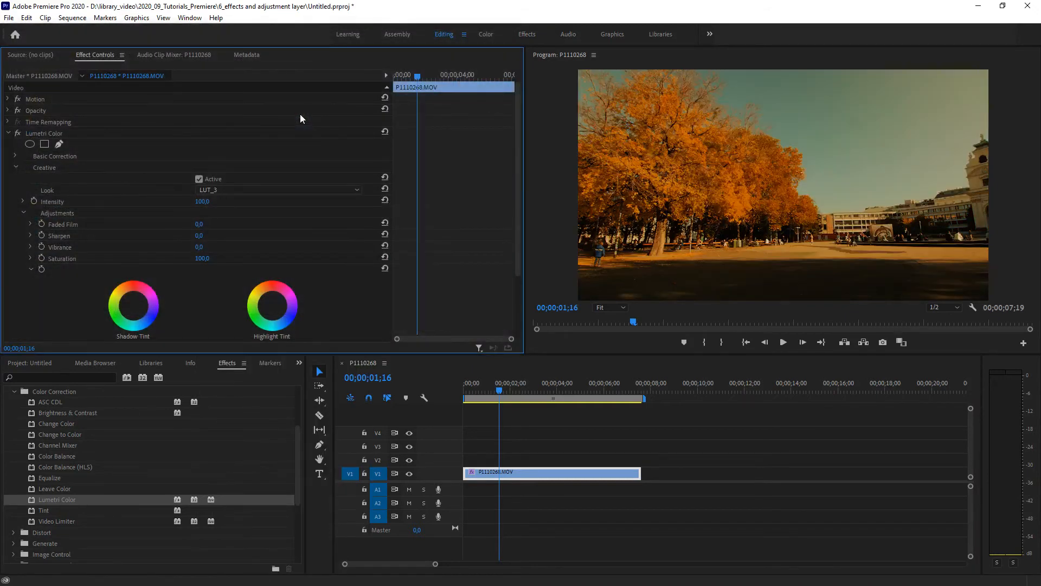
left_click_drag(501, 389, 569, 391)
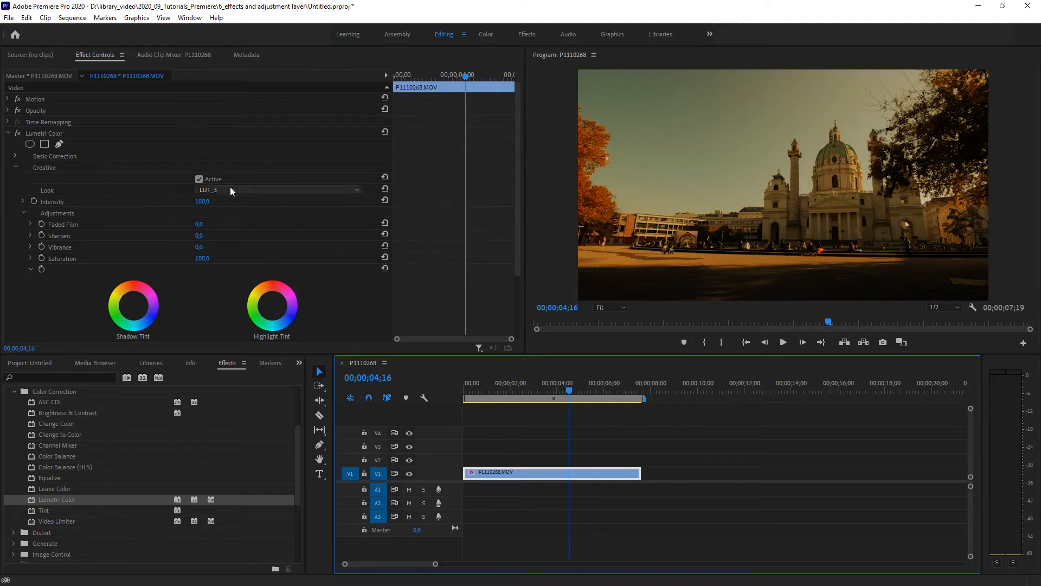
Set Vibrance to -59 in Lumetri Color's Creative section and slightly raise the midtones of the white RGB curve.
scroll(210, 194, "down", 3)
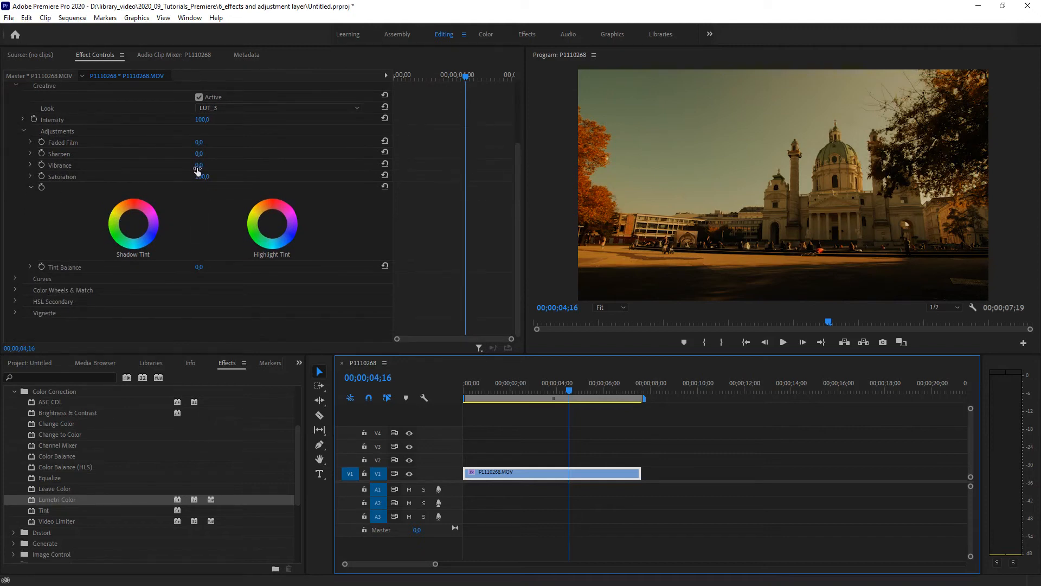
left_click_drag(197, 168, 173, 169)
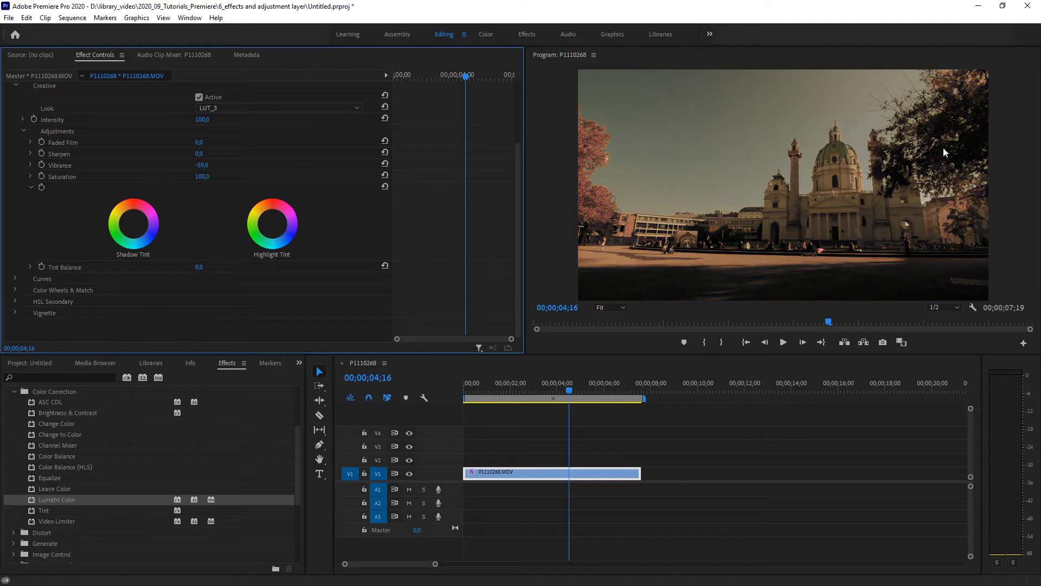
left_click(14, 277)
scroll(142, 298, "down", 4)
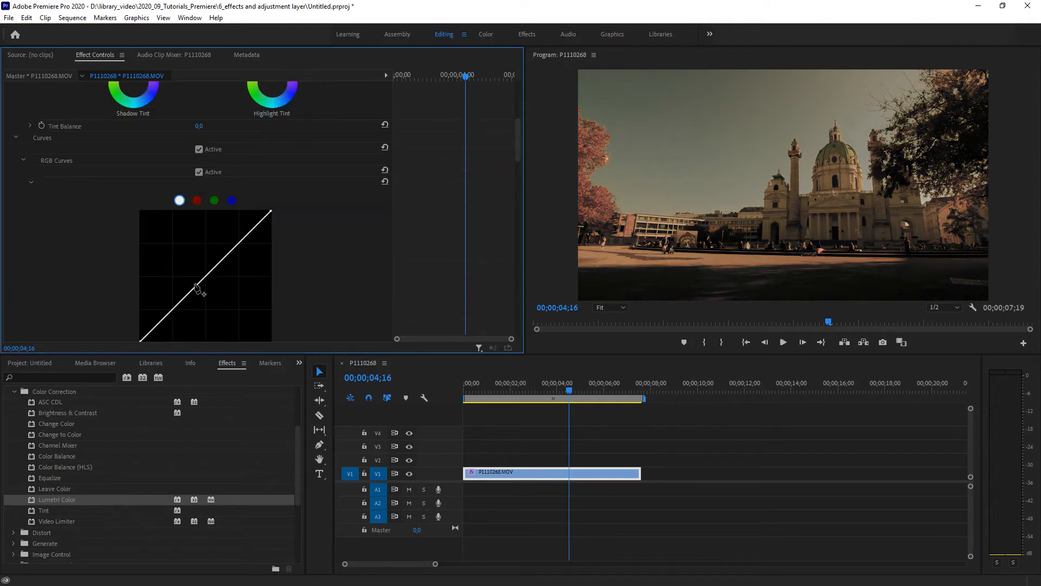
left_click_drag(198, 284, 193, 277)
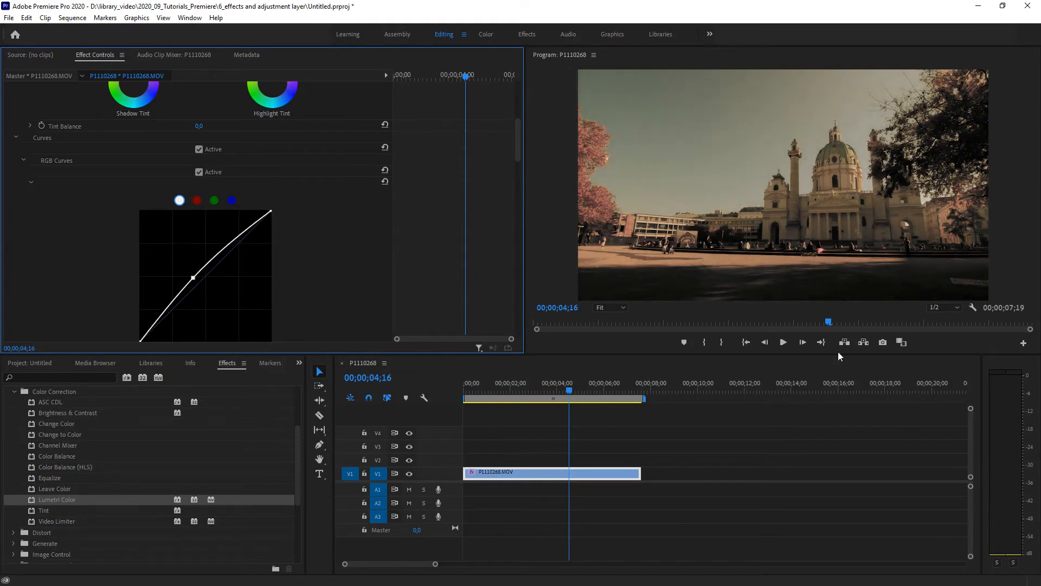
Review the graded clip at 00;00;01;01 and 00;00;06;00, and collapse Lumetri Color's Creative and Curves sections.
left_click_drag(570, 389, 488, 390)
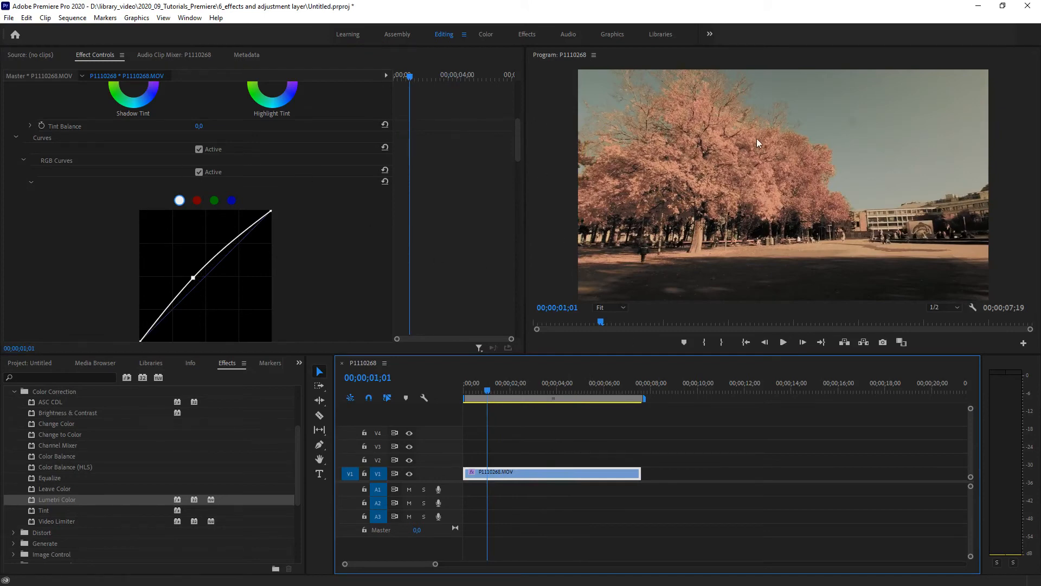
left_click_drag(491, 389, 604, 390)
scroll(79, 199, "up", 10)
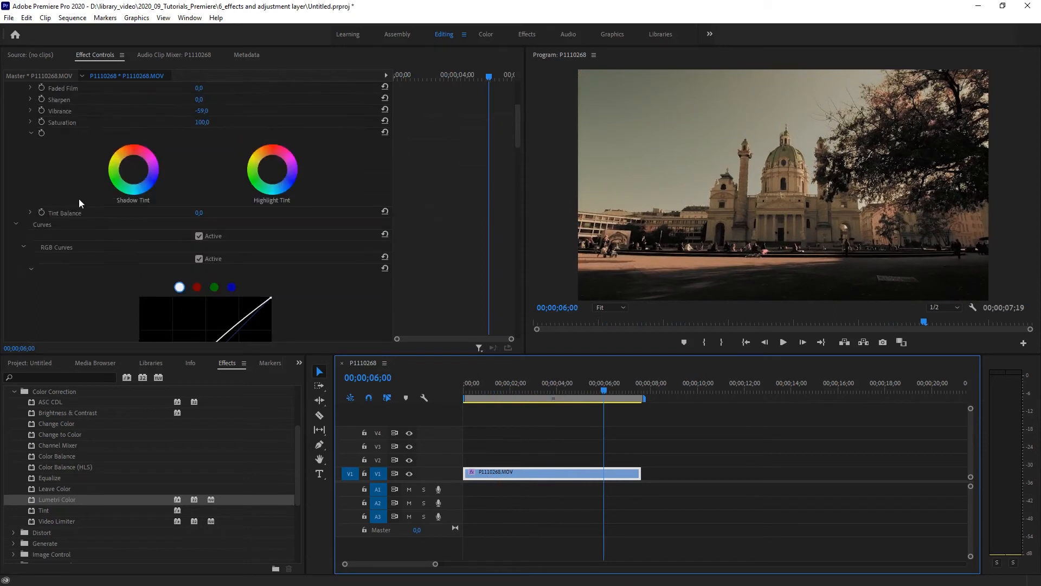
left_click(14, 163)
left_click(15, 165)
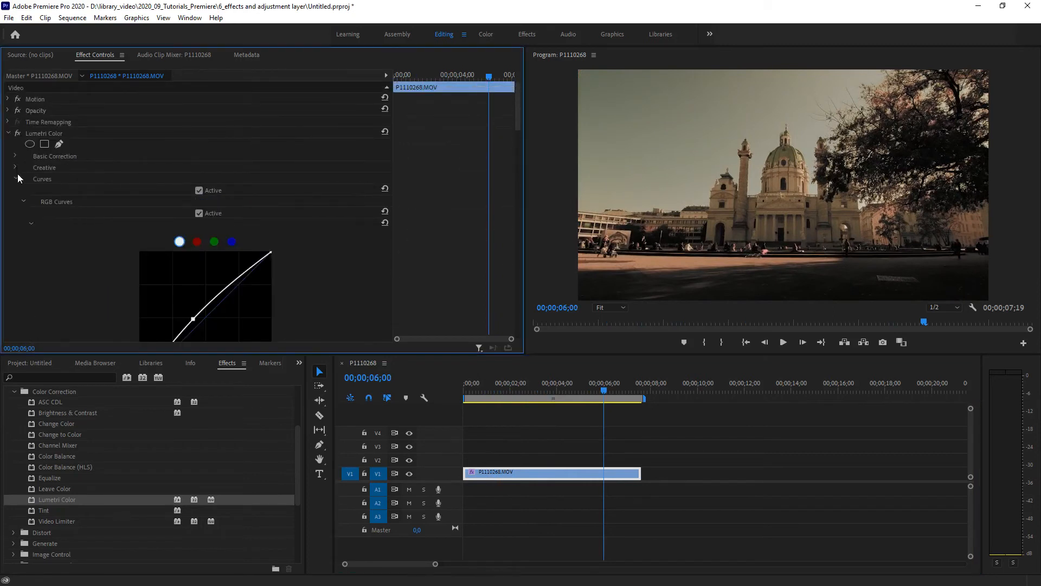
left_click(15, 178)
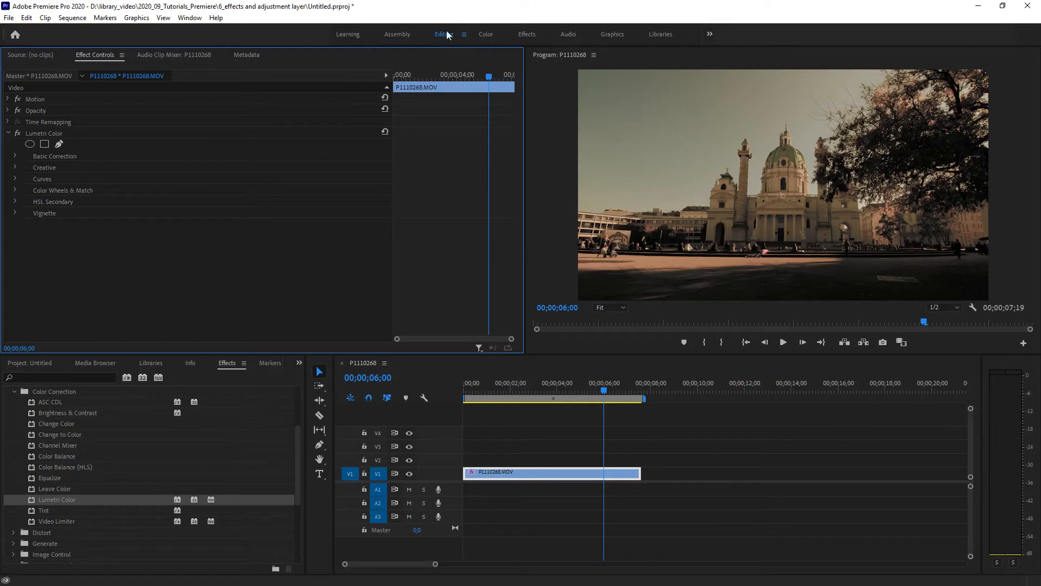
Examine the clip's Creative settings in the Color workspace, and return to the Editing workspace.
left_click(485, 34)
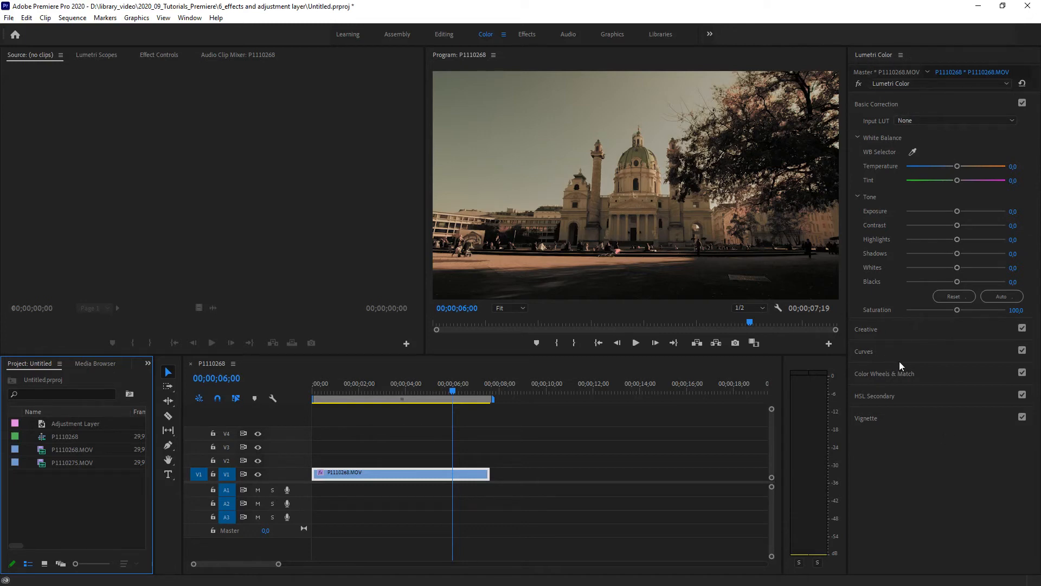
left_click(368, 478)
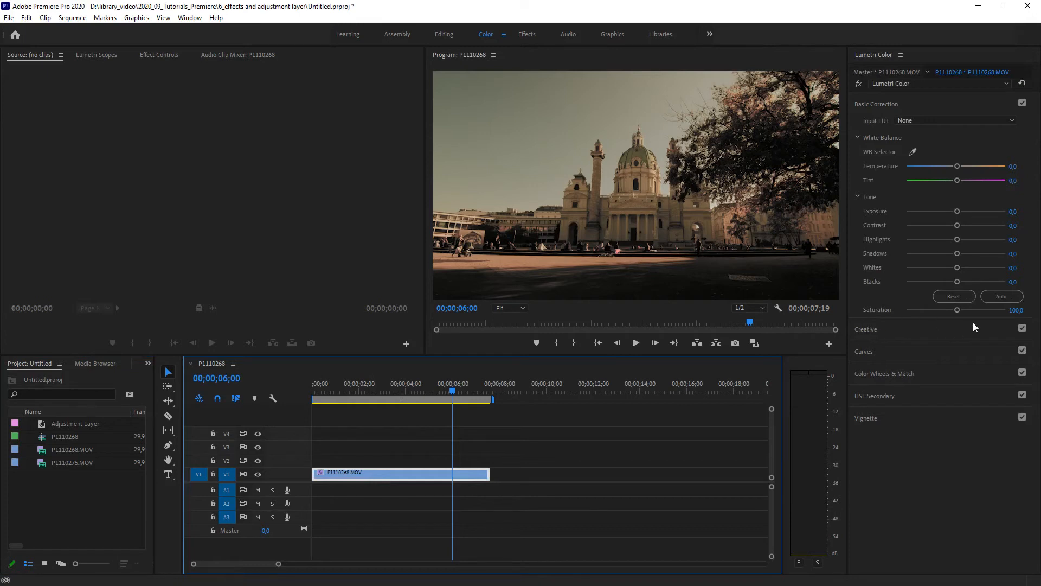
left_click(868, 330)
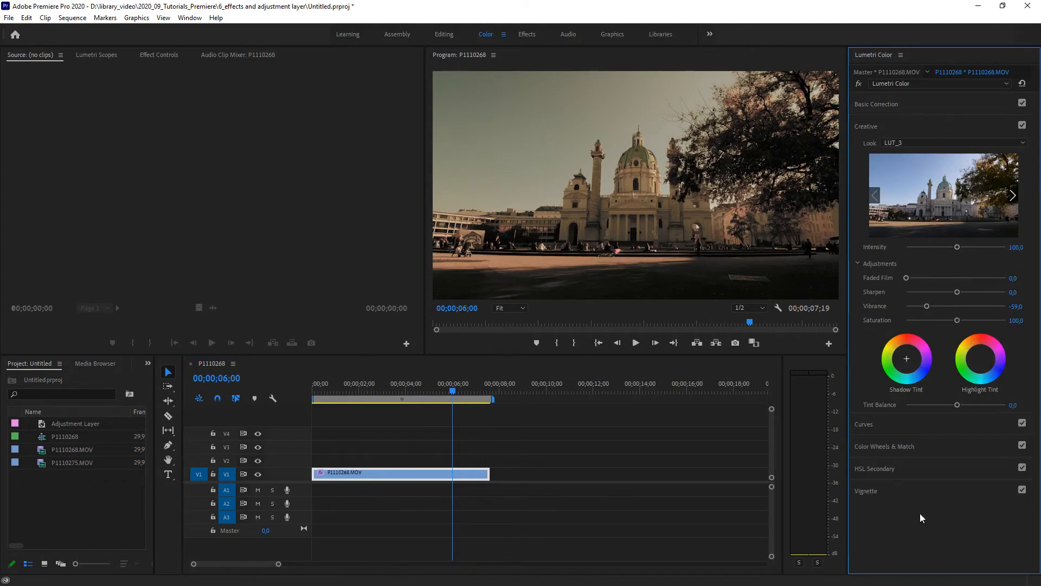
left_click(444, 34)
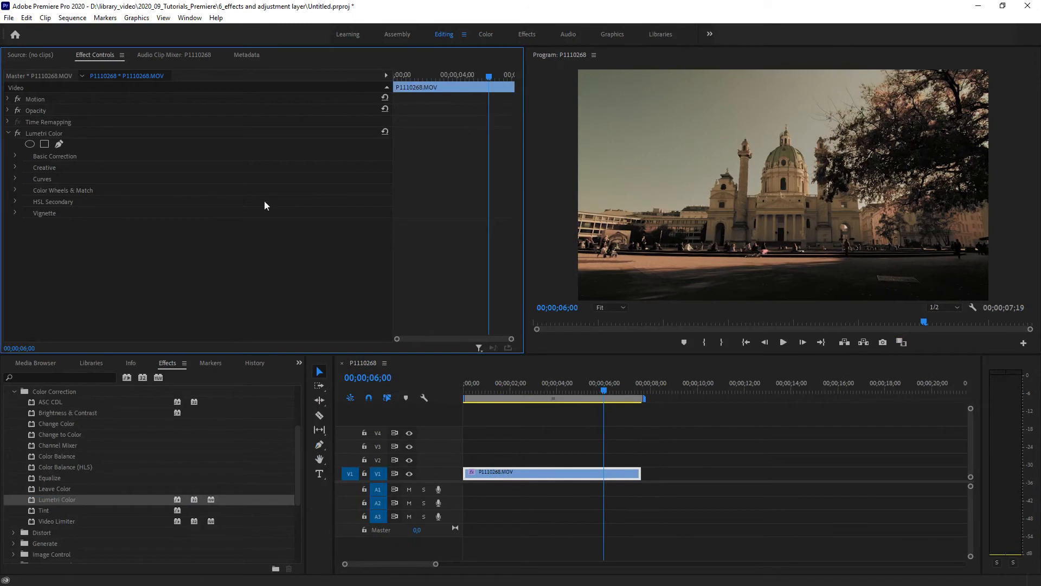
left_click(14, 168)
left_click(14, 166)
Delete the P1110268.MOV clip from track V1 of the sequence.
left_click(475, 493)
left_click(526, 477)
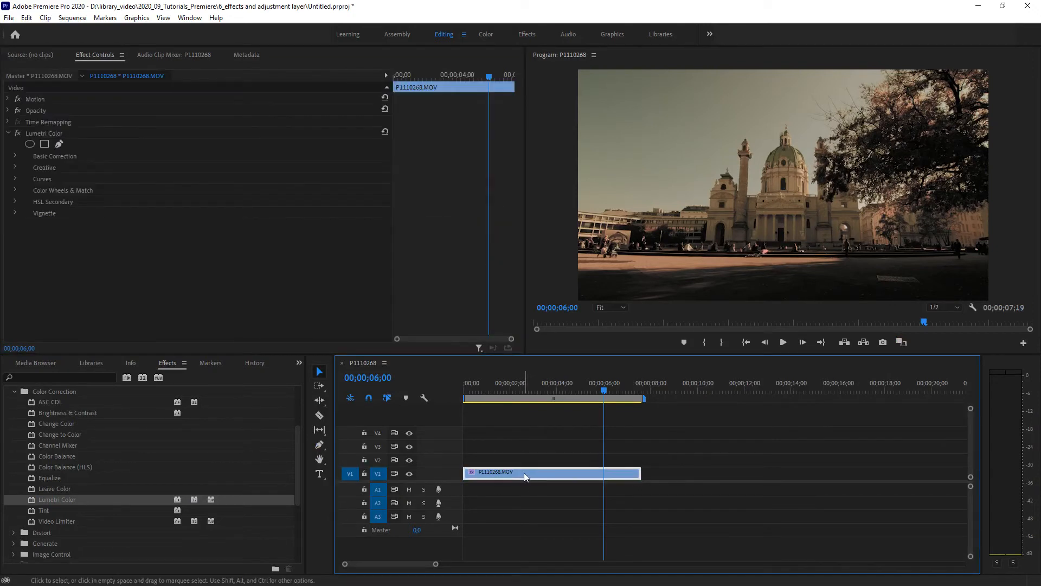
key("Delete")
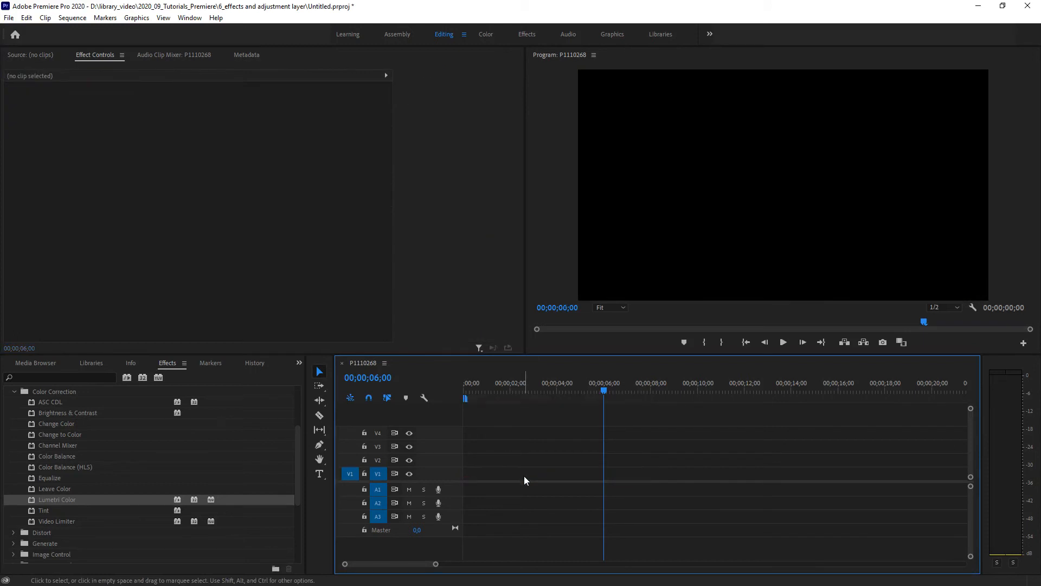
Collapse the Color Correction and Video Effects folders in the effects list.
left_click(14, 392)
scroll(108, 468, "up", 3)
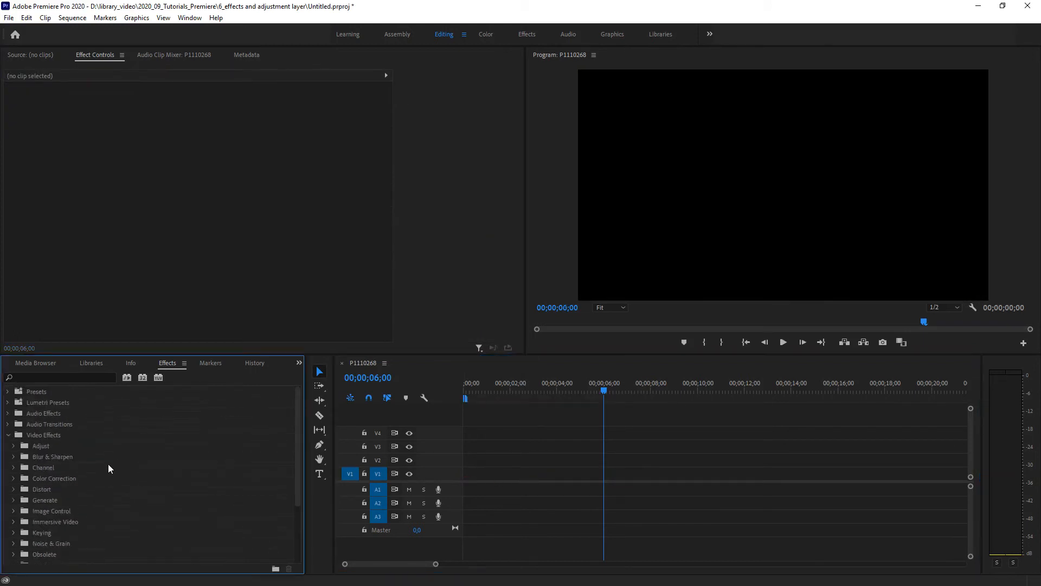
left_click(8, 435)
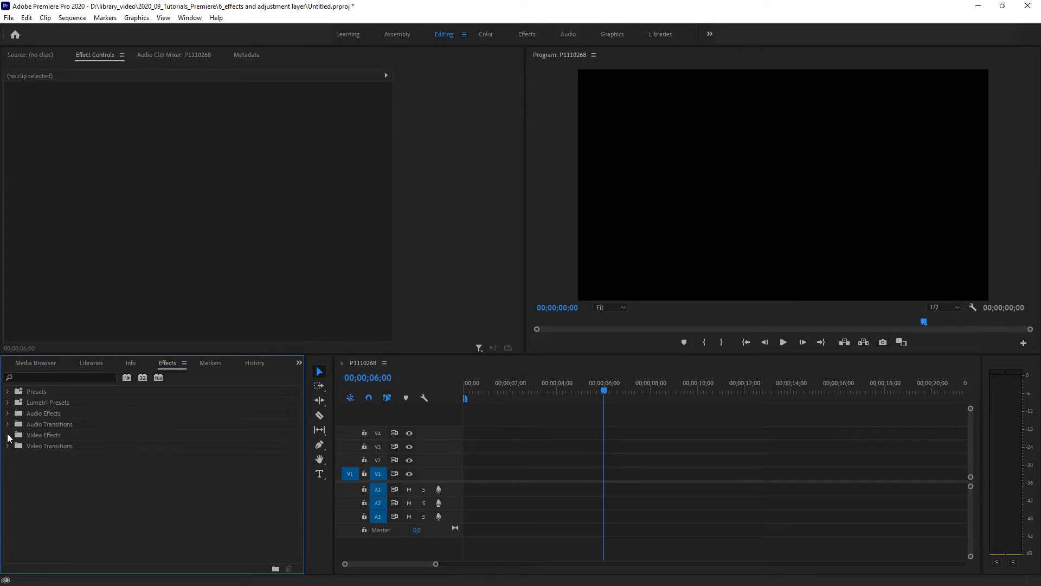
Add P1110275.MOV from the project items to the start of track V1.
left_click(48, 364)
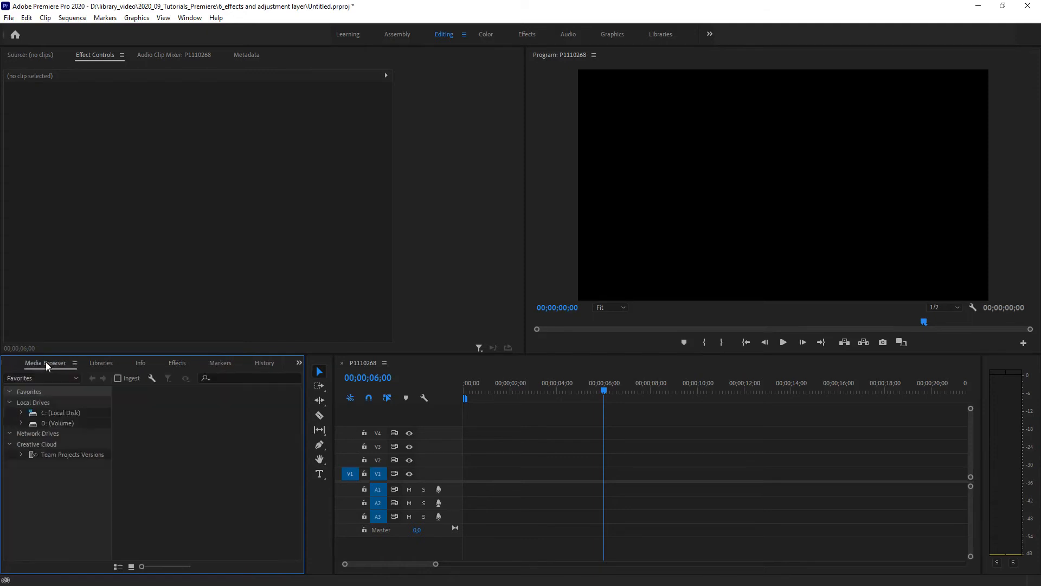
left_click(102, 363)
left_click(138, 363)
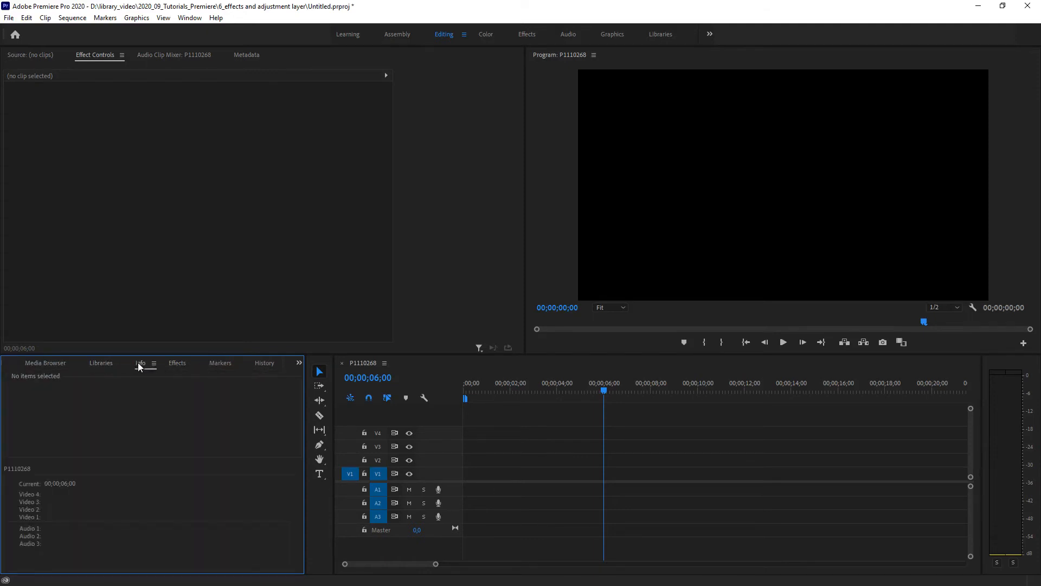
left_click(179, 367)
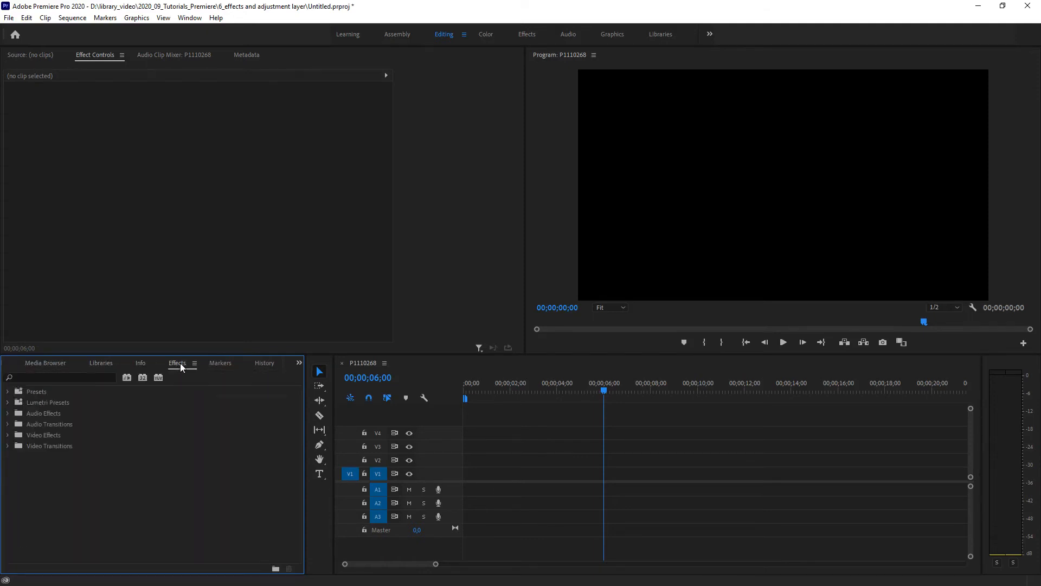
left_click(299, 363)
left_click(333, 385)
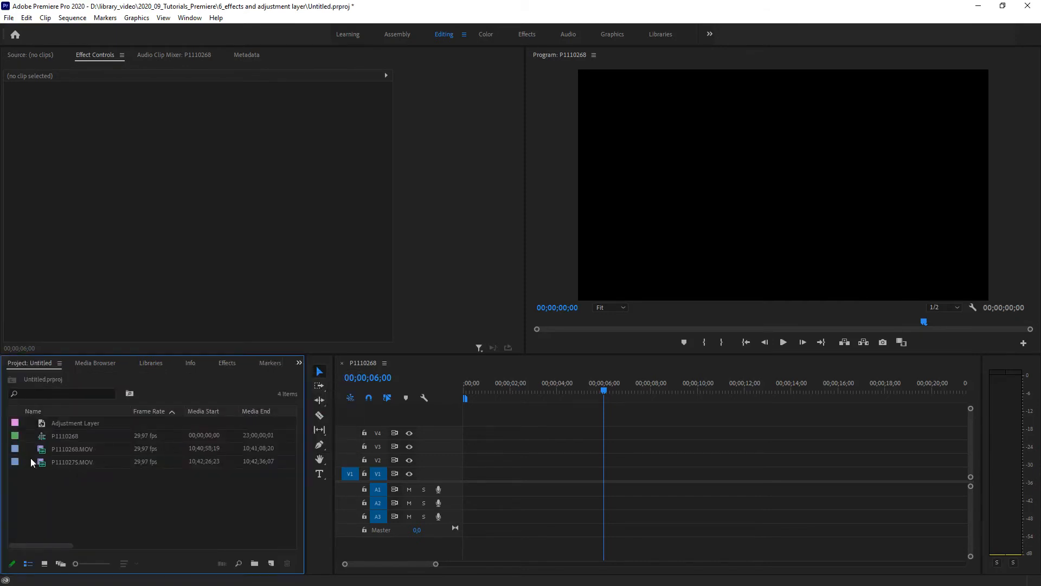
left_click_drag(65, 463, 472, 477)
Unlink the P1110275.MOV clip and delete its audio from track A1.
right_click(491, 472)
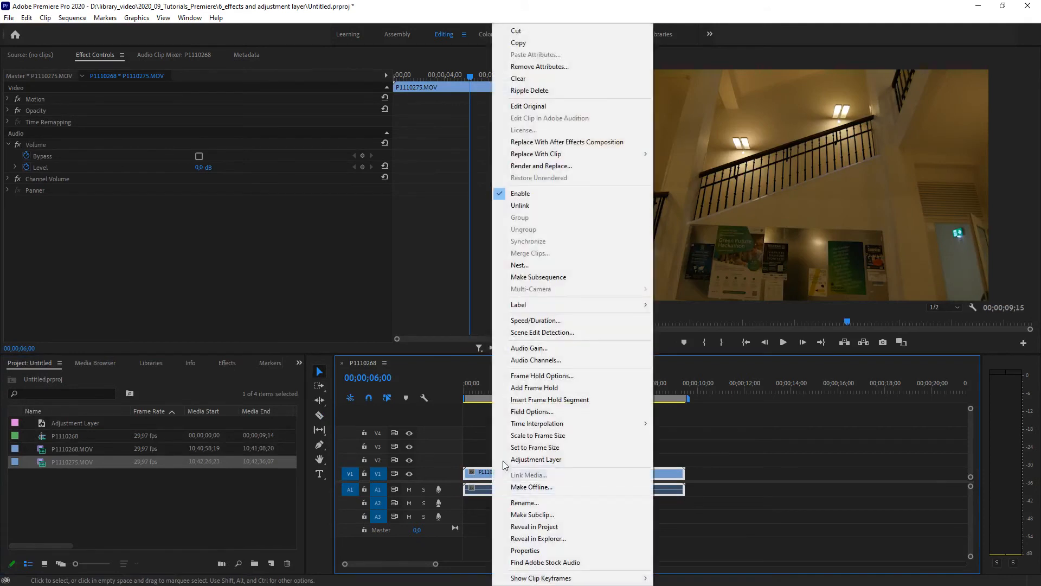
left_click(520, 205)
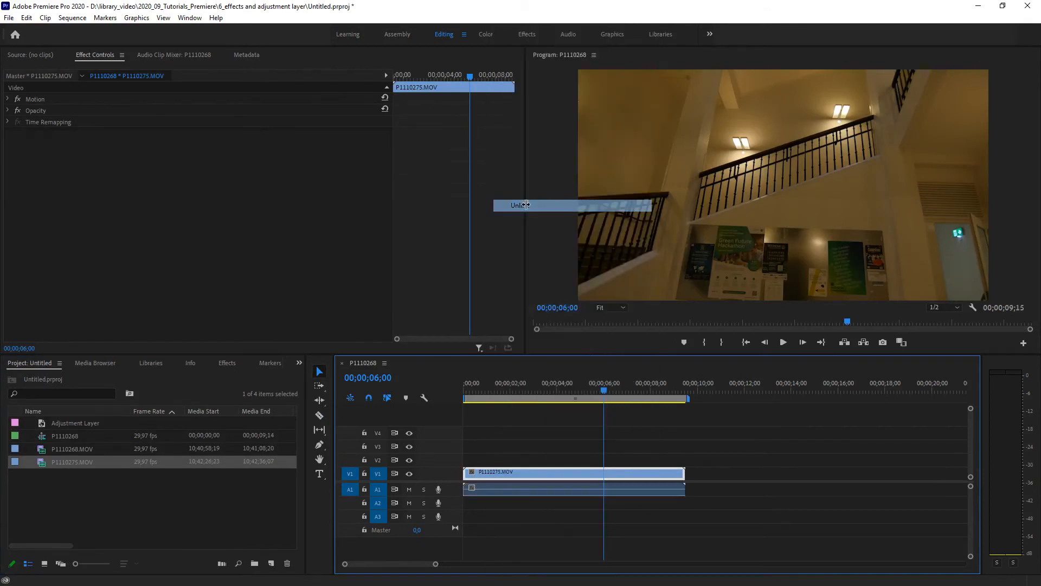
left_click(525, 490)
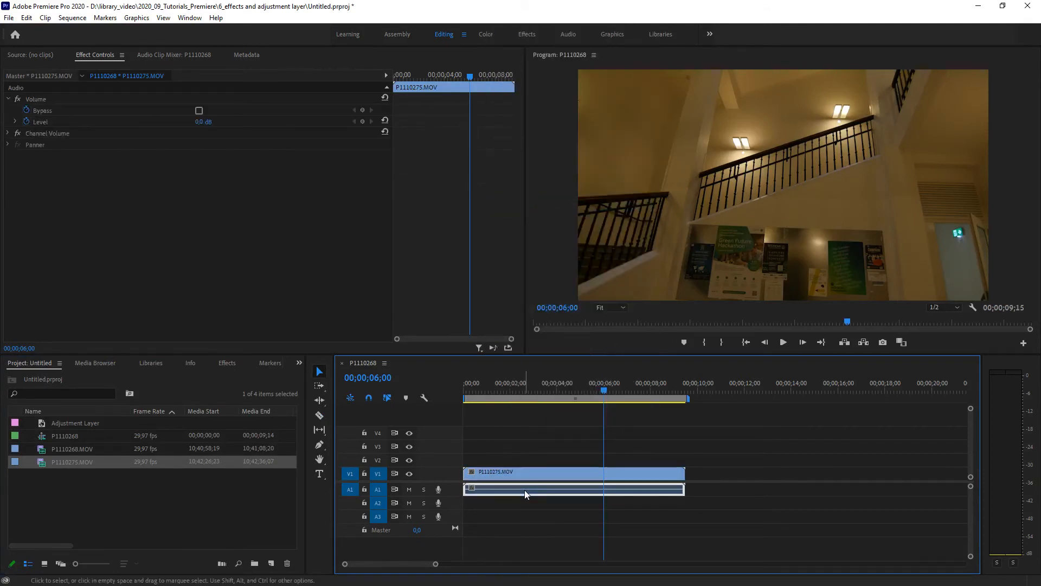
key("Delete")
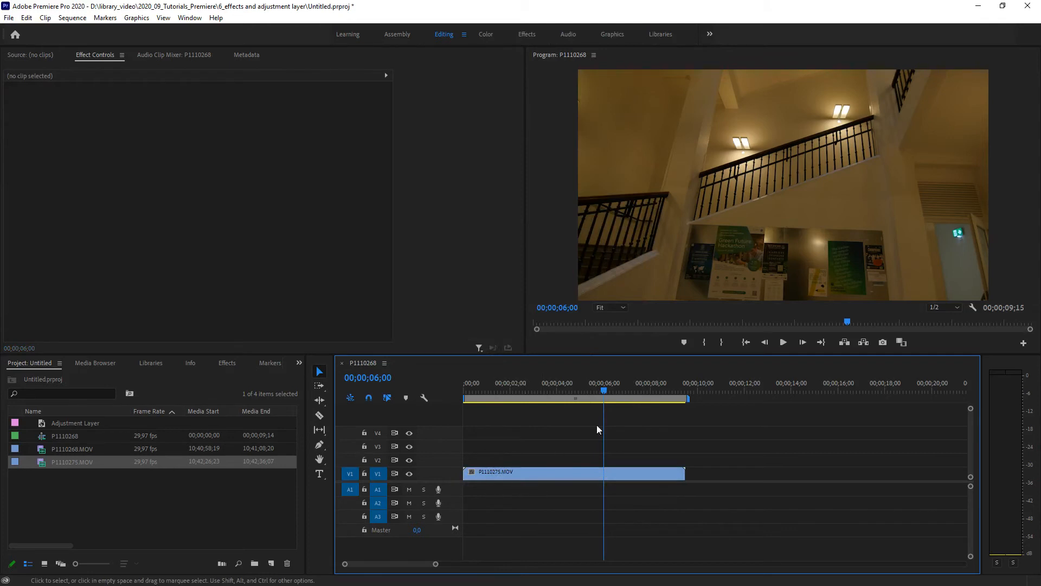
Play the P1110275.MOV clip from the beginning to examine its camera shake, and move the playhead to 00;00;01;15.
left_click_drag(603, 389, 430, 397)
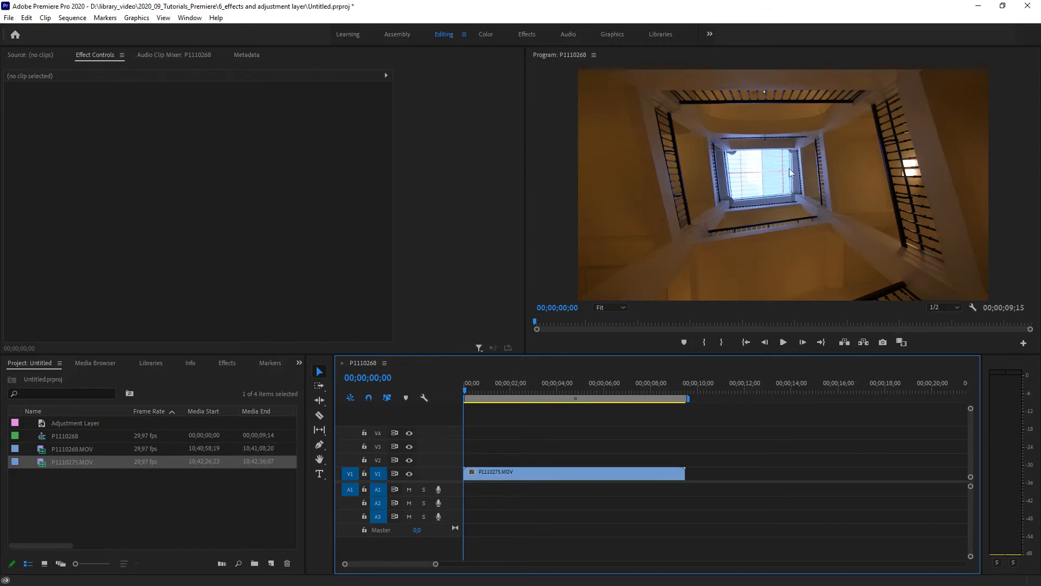
left_click(783, 343)
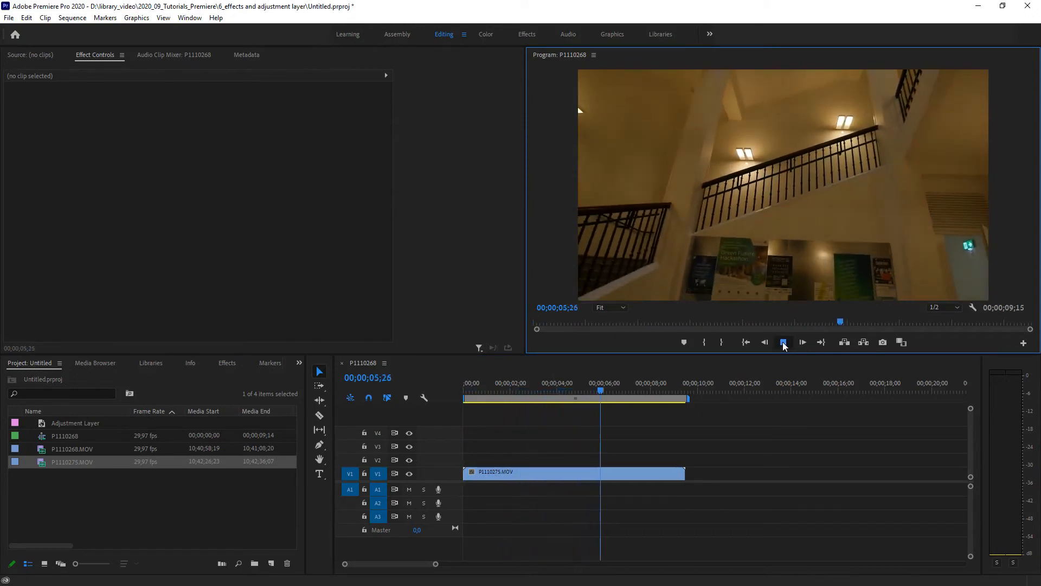
left_click(784, 343)
left_click_drag(596, 390, 498, 394)
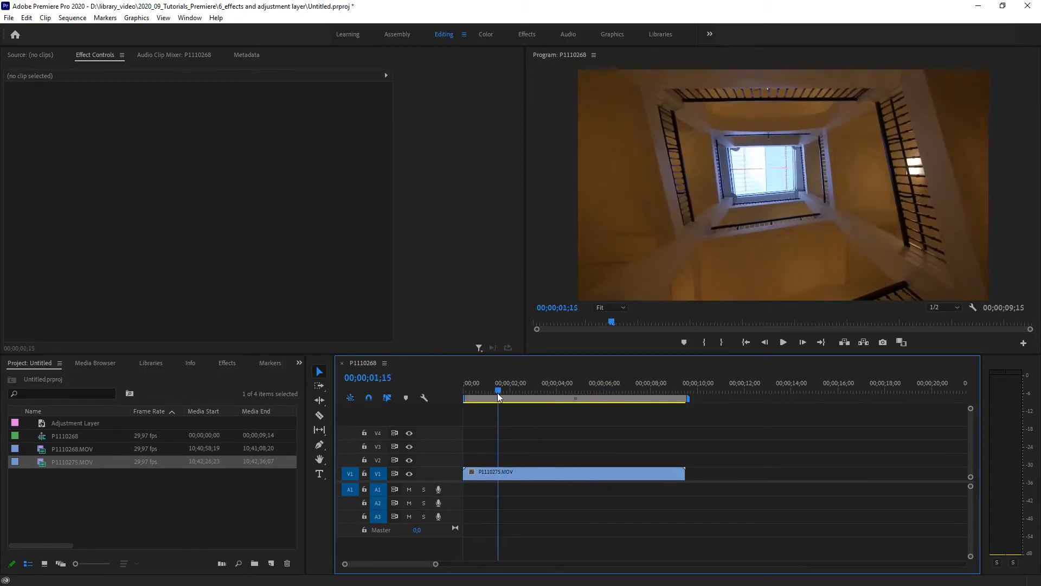
Find the Warp Stabilizer effect by searching for "warp" and apply it to the P1110275.MOV clip on V1.
left_click(525, 473)
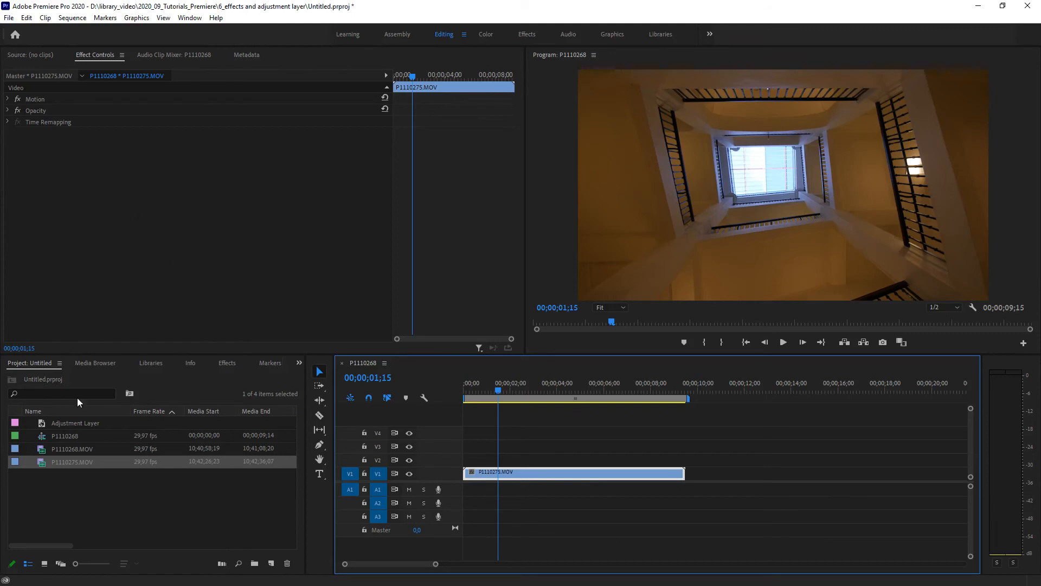
left_click(227, 362)
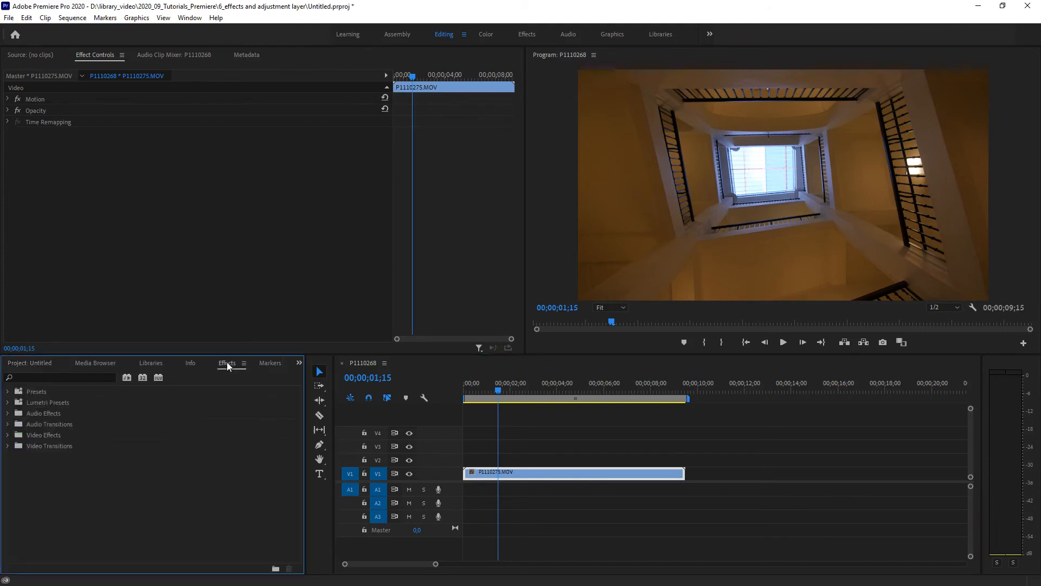
left_click(47, 377)
type("wa")
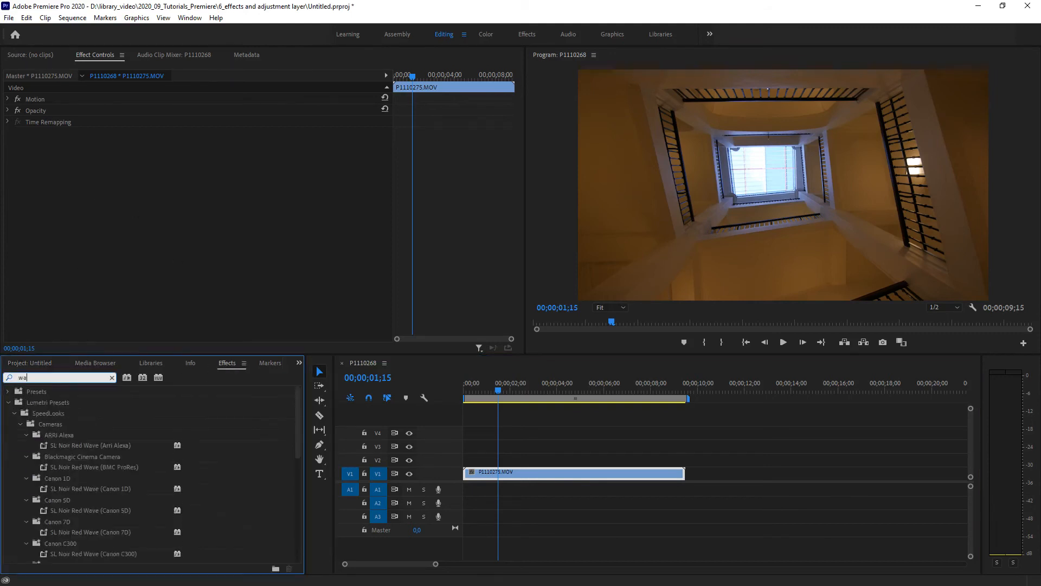
type("rp")
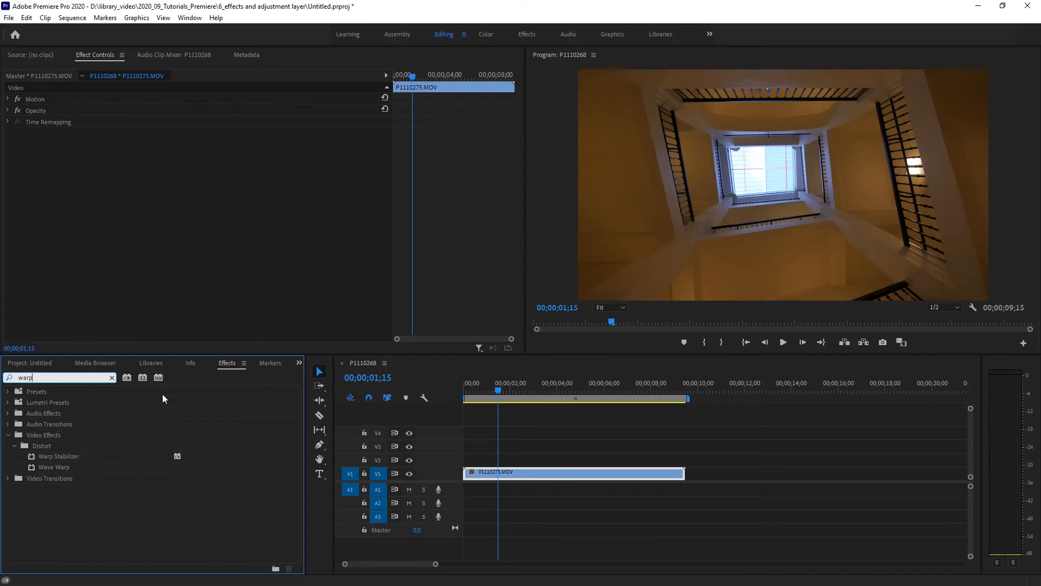
left_click(43, 456)
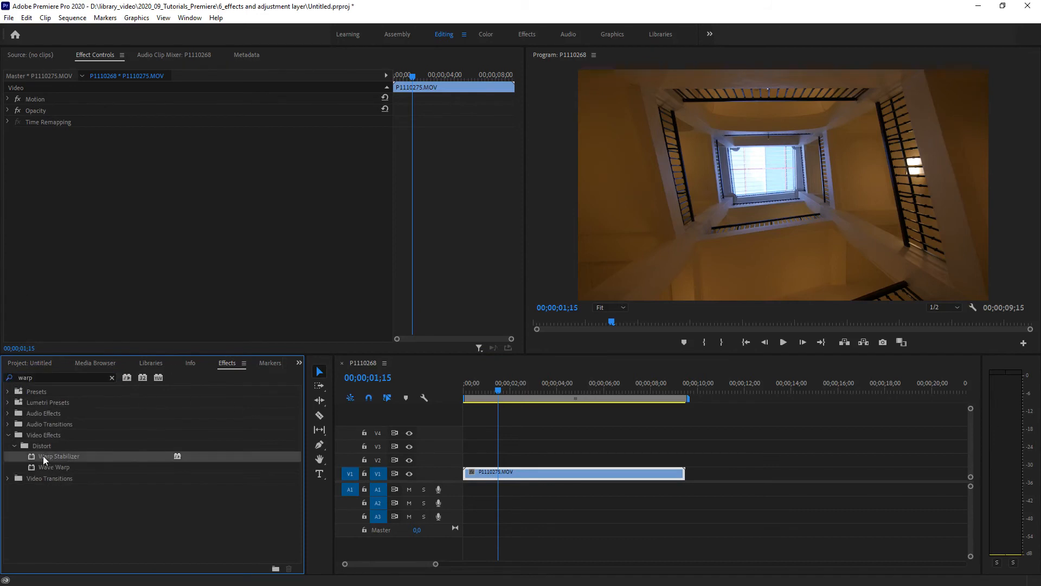
left_click_drag(31, 457, 561, 472)
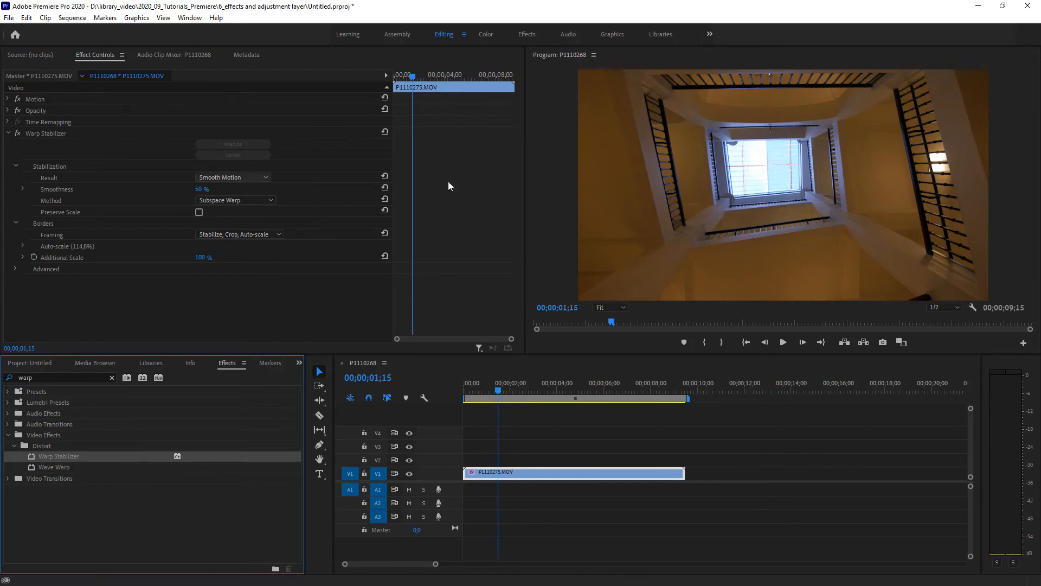
Play the stabilized P1110275.MOV clip to examine how smooth the camera motion is.
mouse_move(501, 390)
left_mouse_down()
mouse_move(482, 389)
mouse_move(494, 390)
left_mouse_up()
left_click(784, 343)
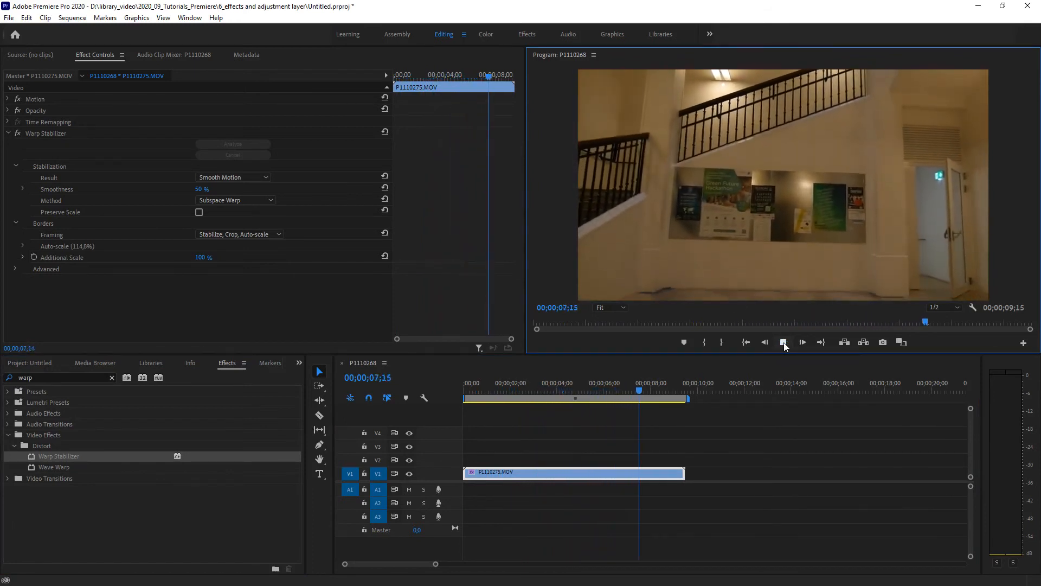
left_click(784, 342)
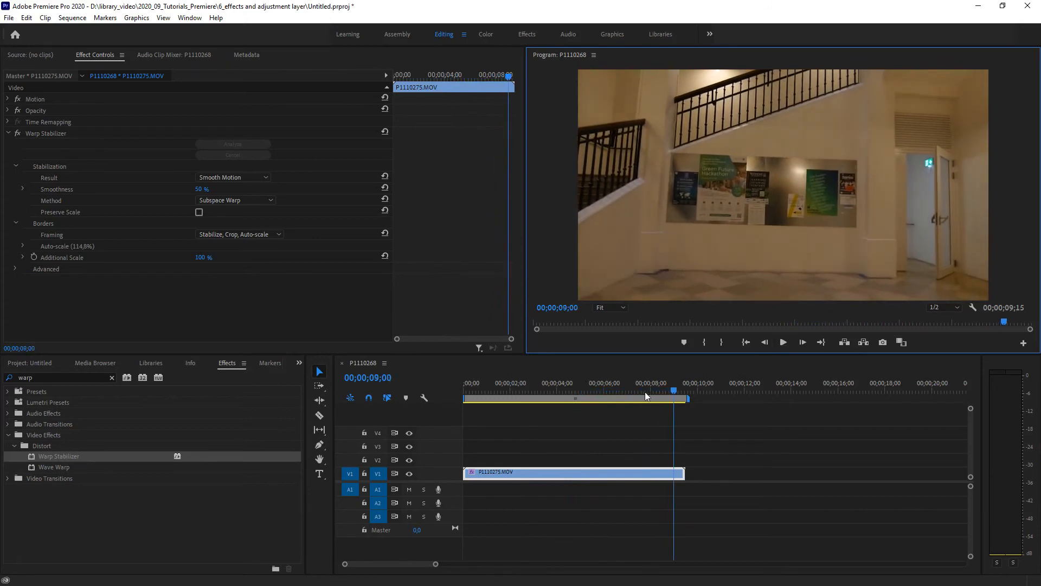
Trim the end and start of the P1110275.MOV clip to a duration of 00;00;08;10, starting at the sequence beginning.
mouse_move(672, 390)
left_mouse_down()
mouse_move(635, 389)
mouse_move(684, 392)
mouse_move(669, 390)
left_mouse_up()
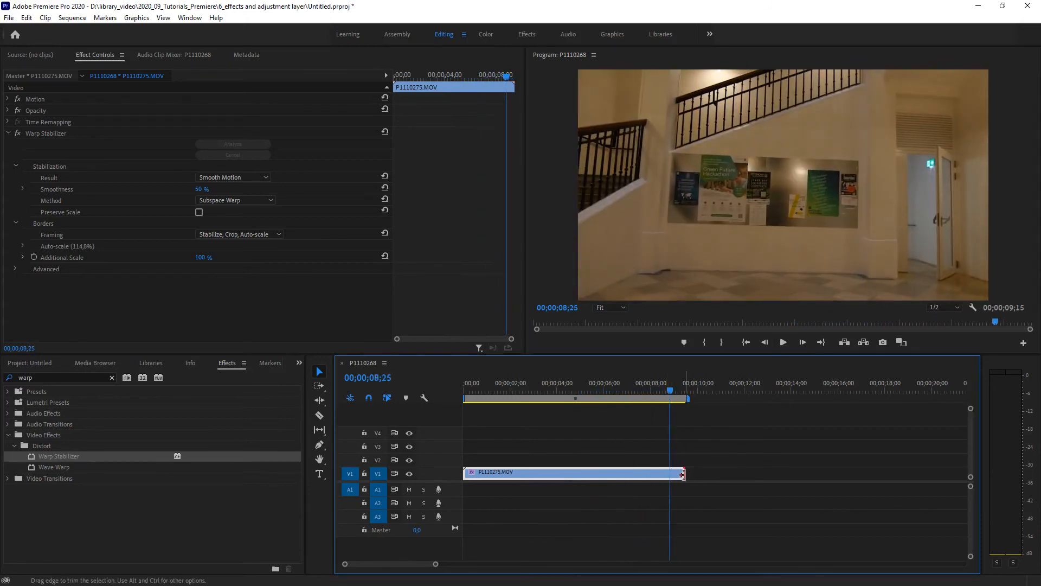
left_click_drag(677, 474, 670, 475)
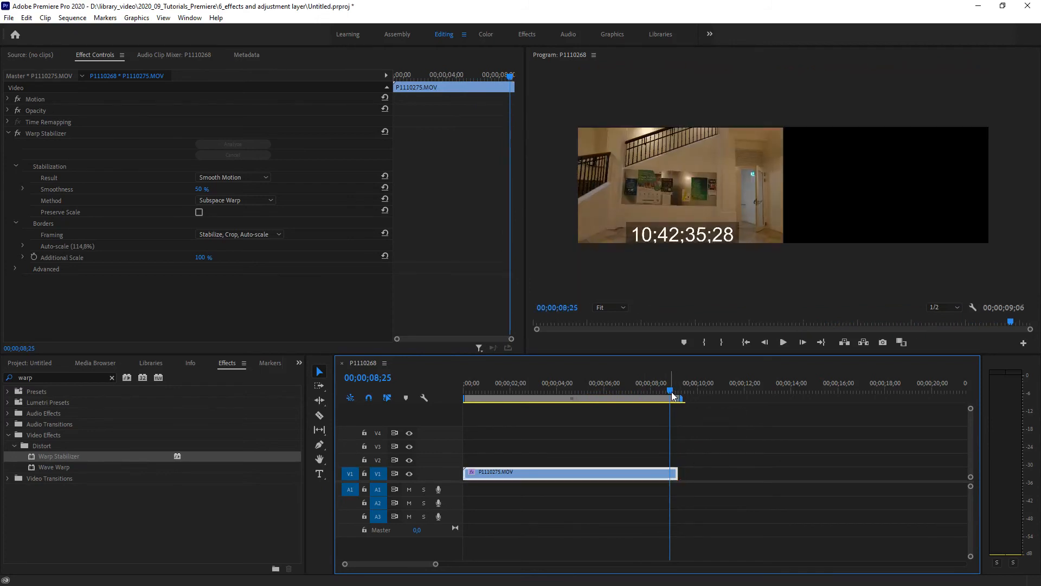
left_click_drag(663, 390, 499, 404)
left_click_drag(466, 473, 525, 477)
mouse_move(499, 389)
left_mouse_down()
mouse_move(465, 395)
mouse_move(487, 399)
left_mouse_up()
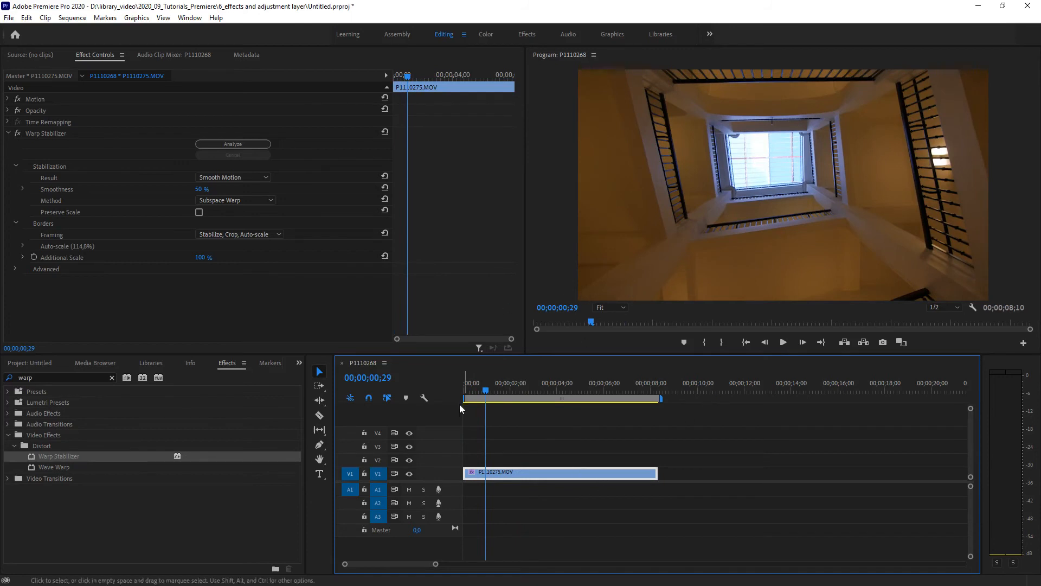
Move the playhead to 00;00;04;02 and examine the neighbouring frames of the clip at single-frame scale.
left_click(492, 391)
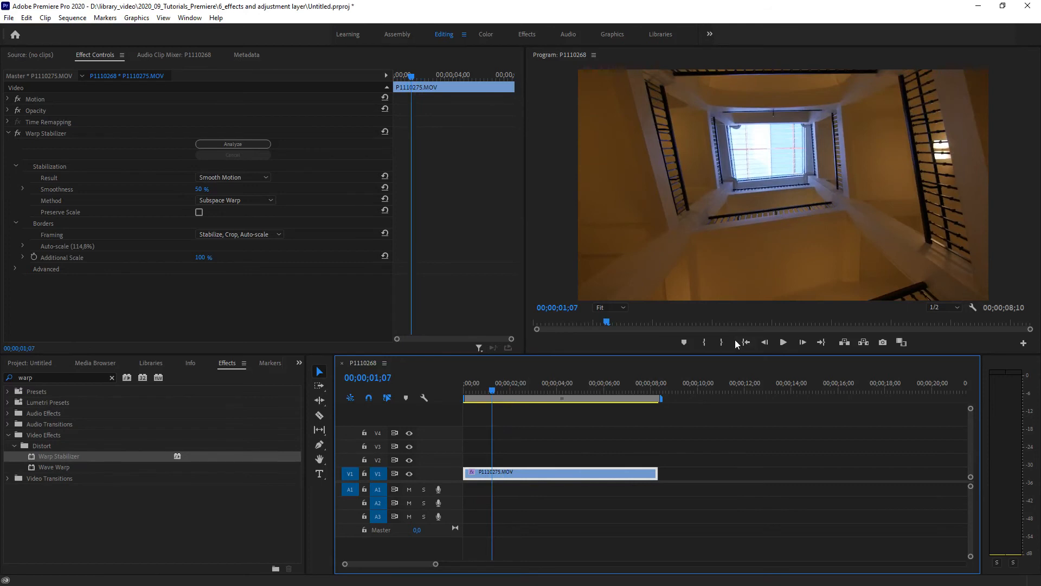
left_click_drag(493, 392, 558, 393)
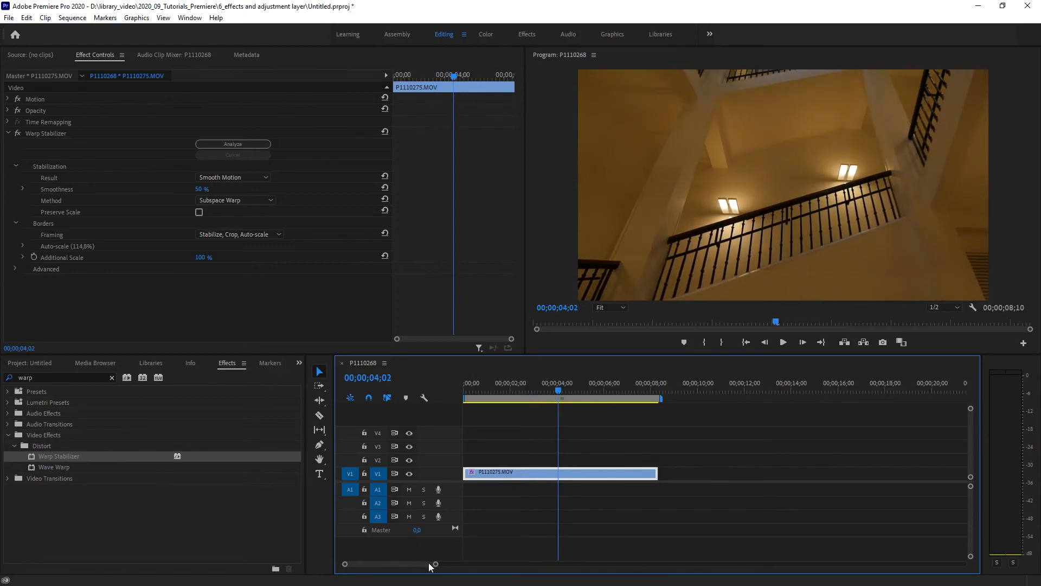
left_click_drag(429, 562, 356, 564)
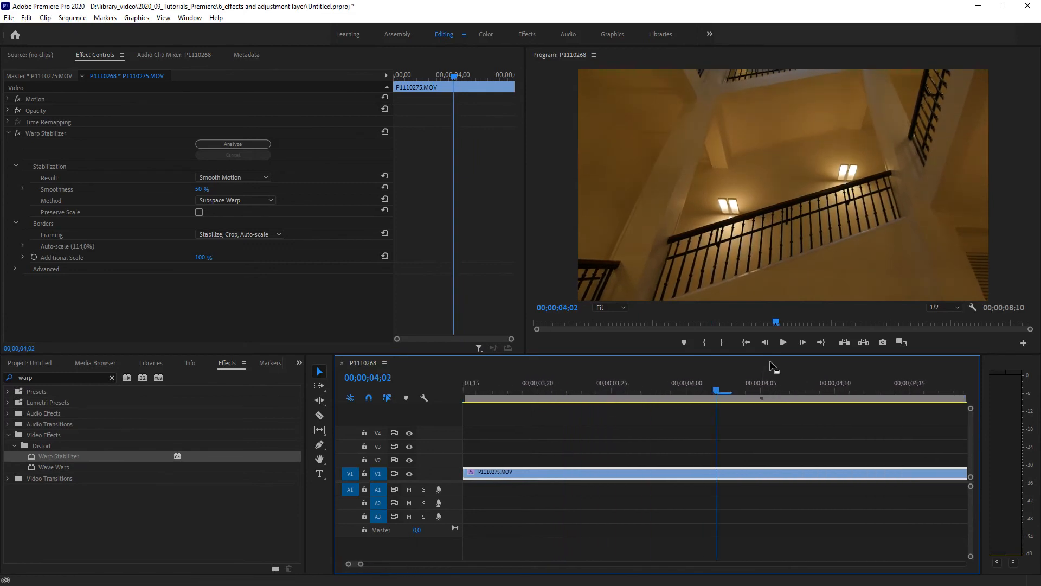
mouse_move(714, 390)
left_mouse_down()
mouse_move(688, 390)
mouse_move(712, 393)
left_mouse_up()
left_click_drag(702, 390, 716, 392)
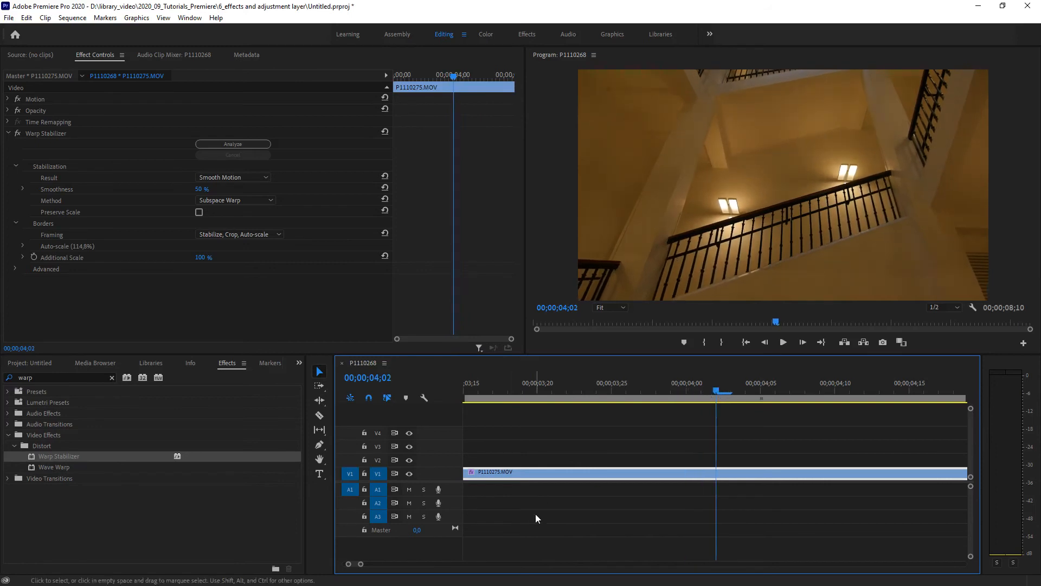
Duplicate the P1110275.MOV clip from V1 onto V2 and shift the copy one frame later.
left_click(665, 484)
left_click(663, 471)
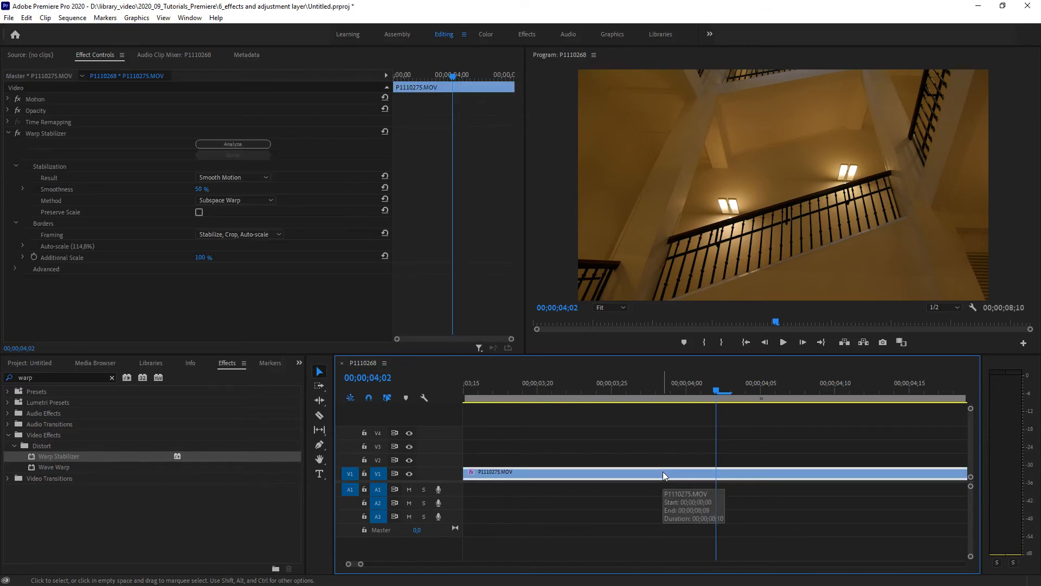
left_click_drag(664, 476, 662, 459)
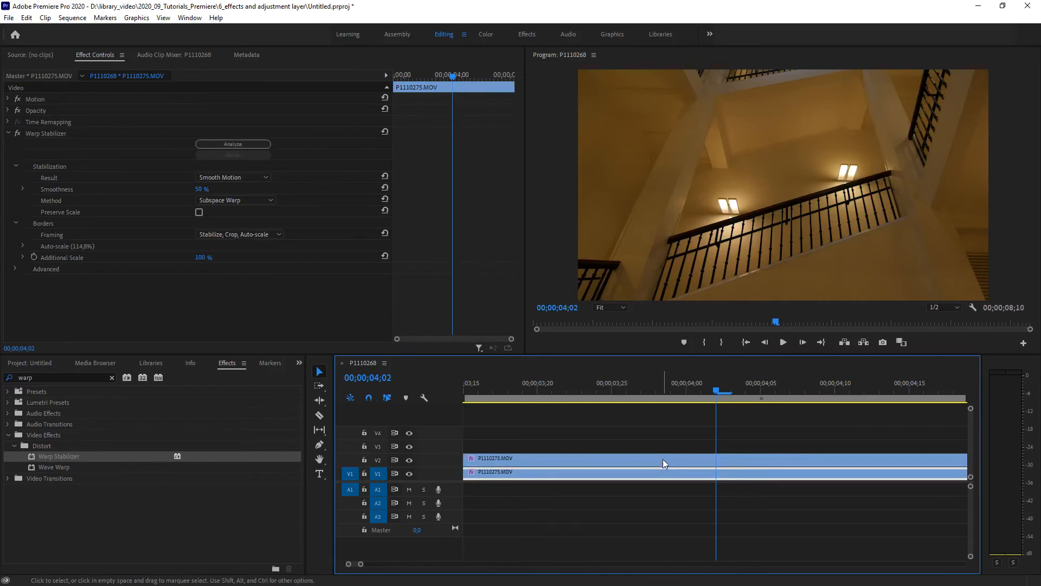
left_click(662, 459)
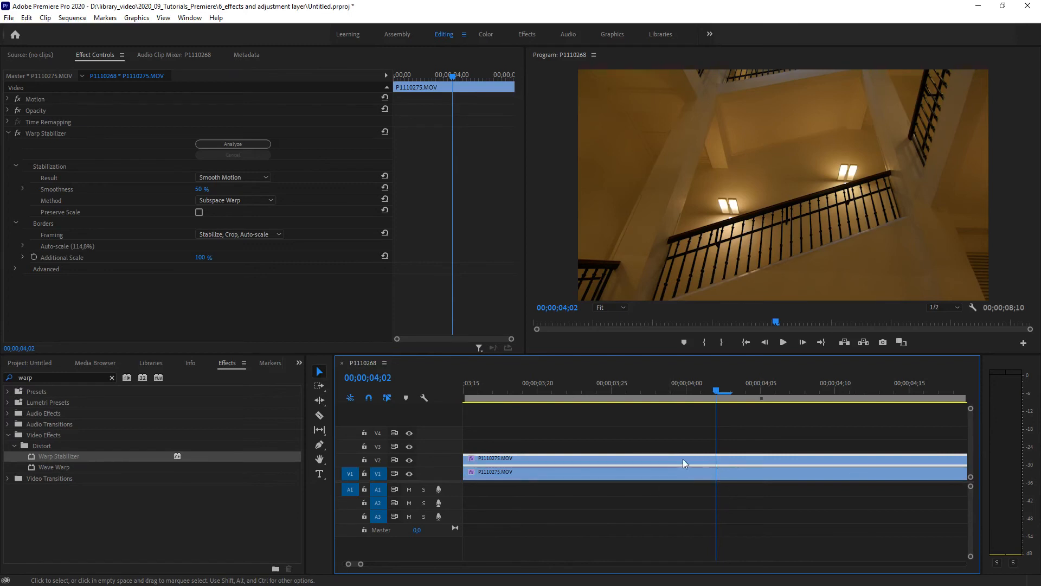
left_click_drag(682, 459, 692, 463)
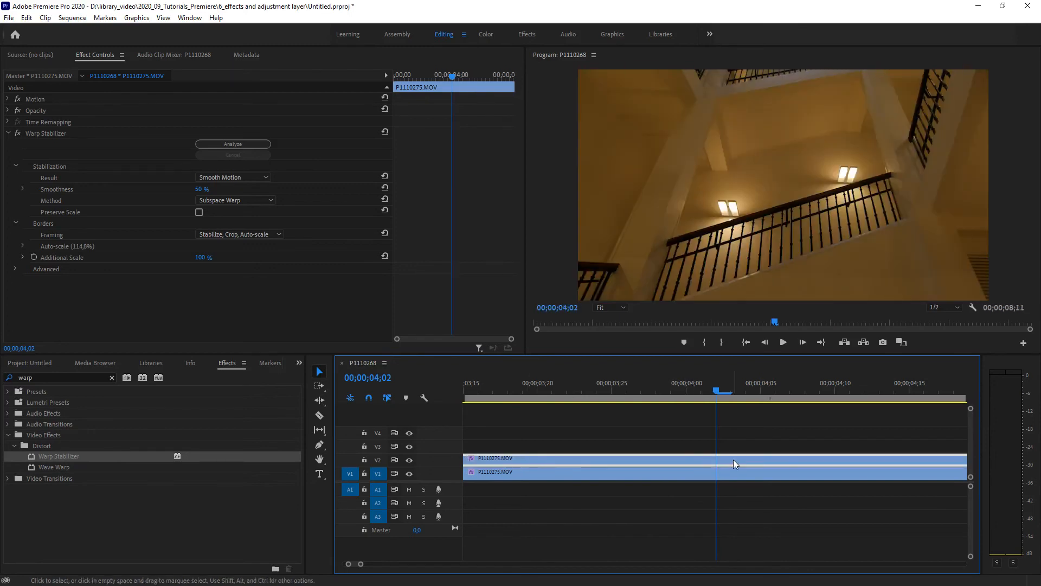
mouse_move(733, 460)
Set the V2 clip's blend mode to Darken and check the result up to 00;00;04;08.
left_click(678, 447)
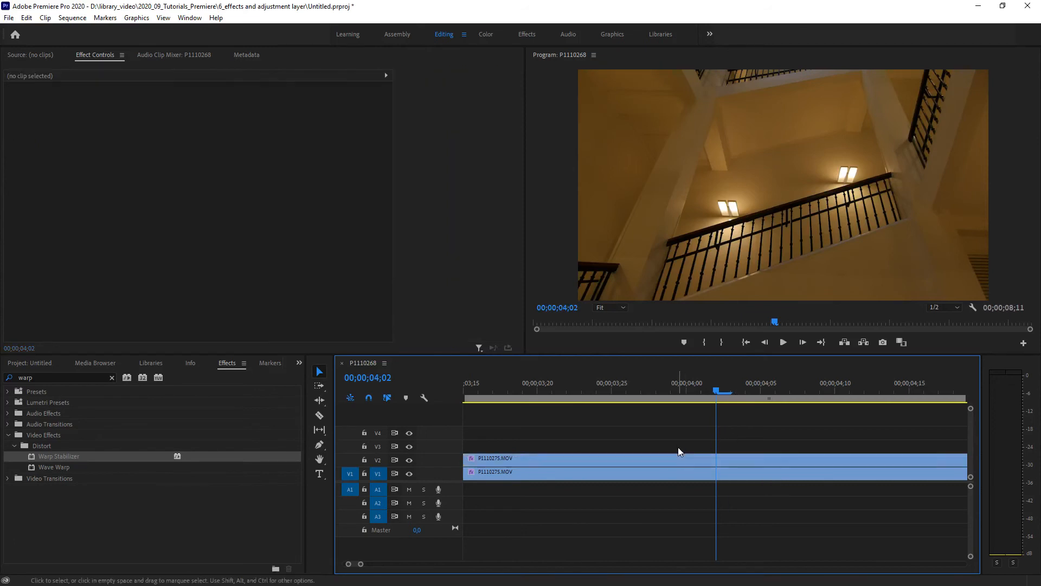
left_click(678, 461)
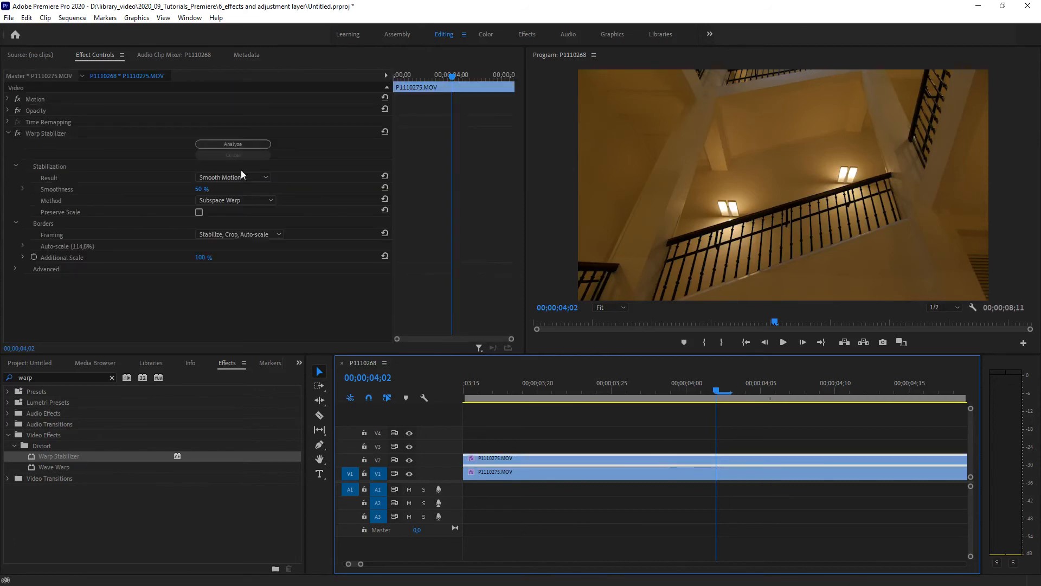
left_click(8, 111)
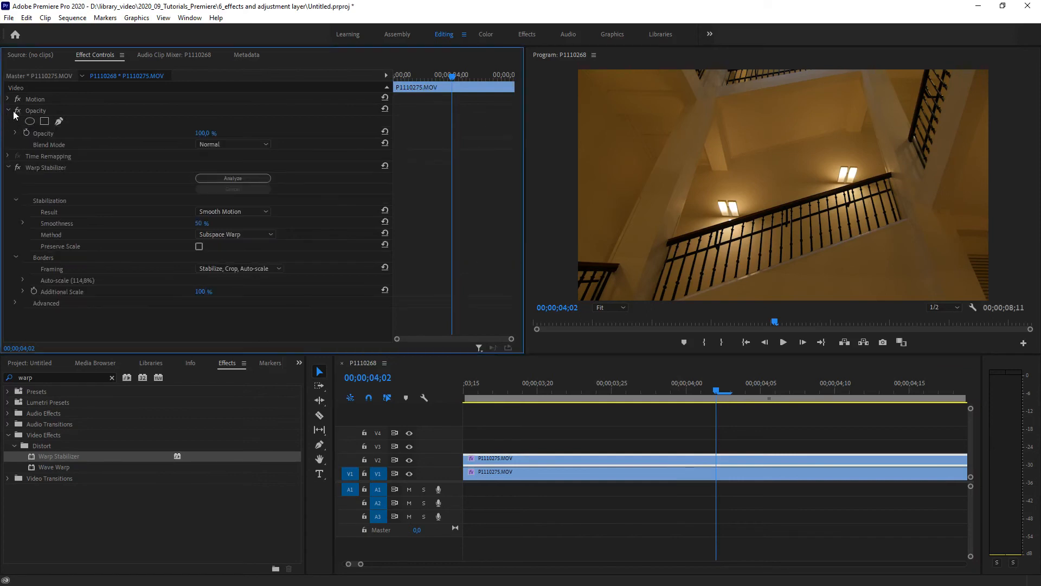
left_click(227, 143)
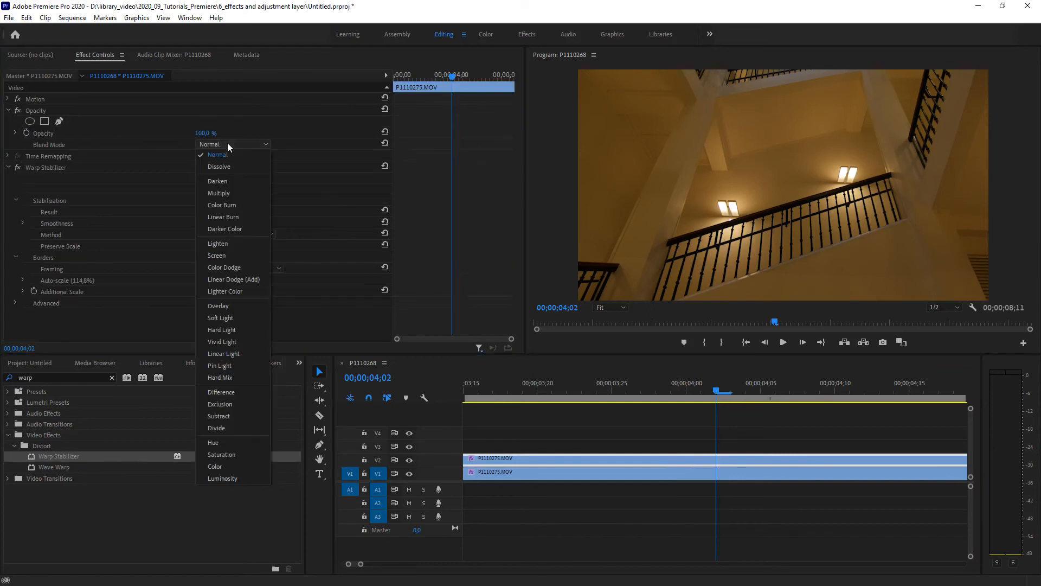
left_click(220, 181)
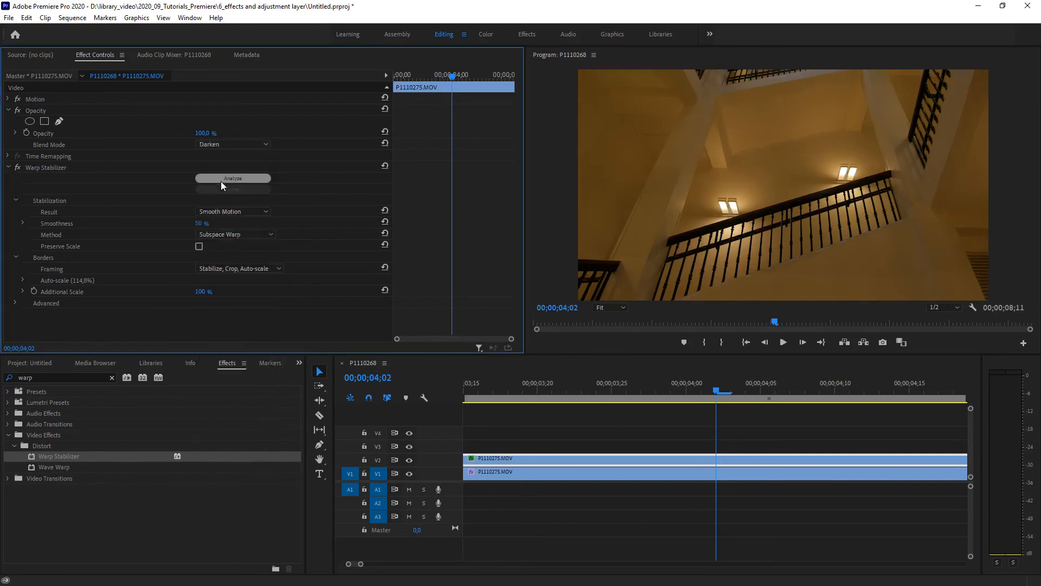
left_click(714, 392)
left_click_drag(713, 390, 803, 399)
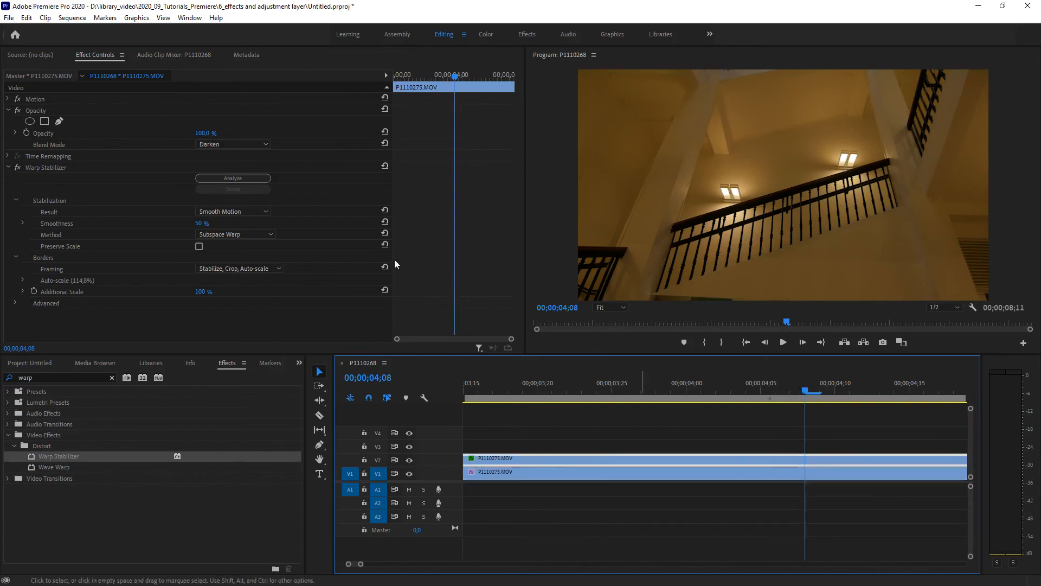
Set the V2 clip's opacity to 50% and check the blend at 00;00;04;09.
left_click(214, 135)
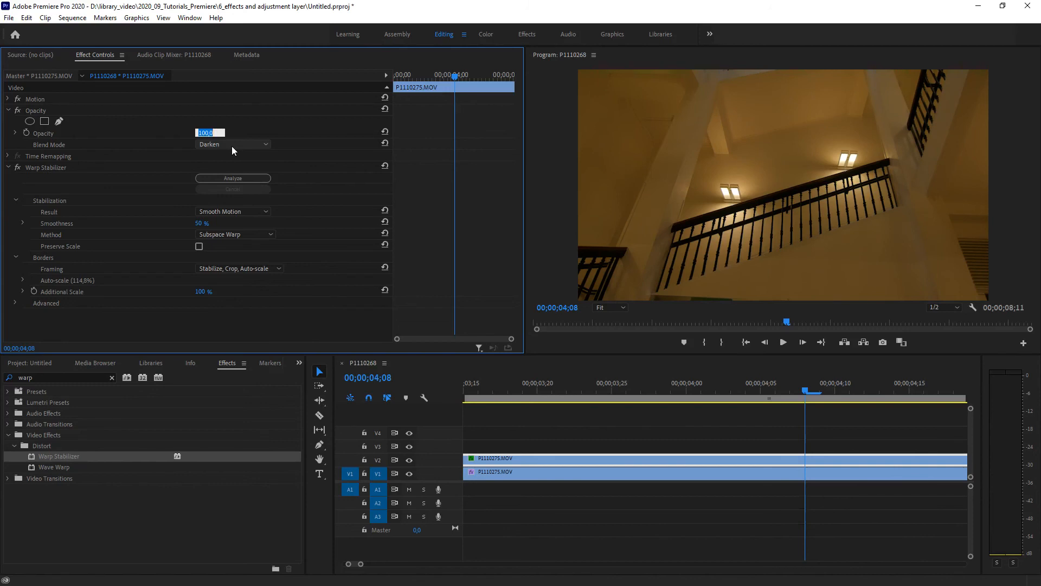
type("50")
key("Return")
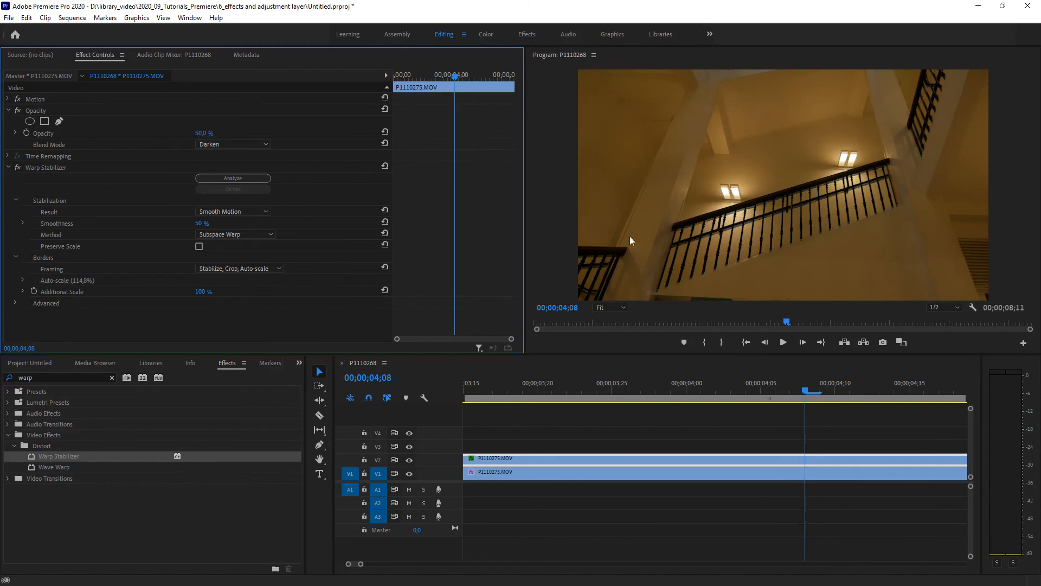
mouse_move(801, 391)
left_mouse_down()
mouse_move(682, 397)
mouse_move(821, 393)
left_mouse_up()
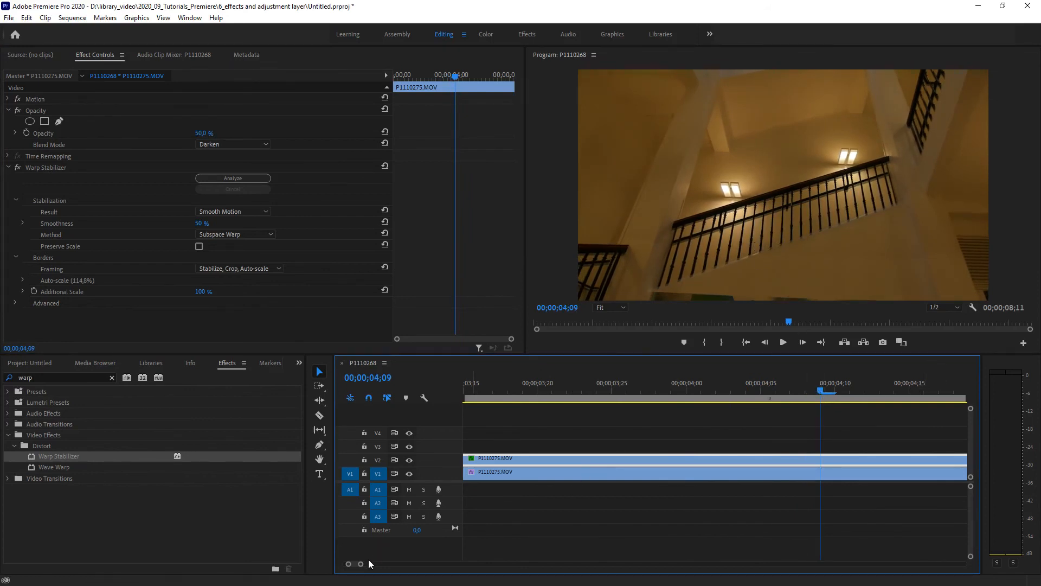
Duplicate the V2 clip onto V3 and shift the copy one frame earlier, to the start of the sequence.
left_click_drag(361, 564, 386, 565)
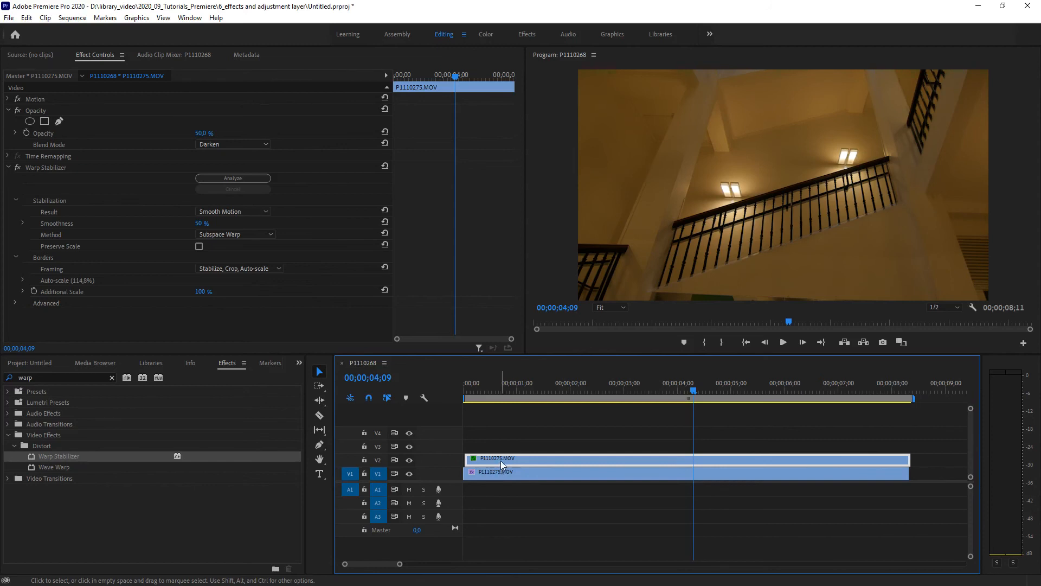
left_click_drag(500, 461, 500, 449)
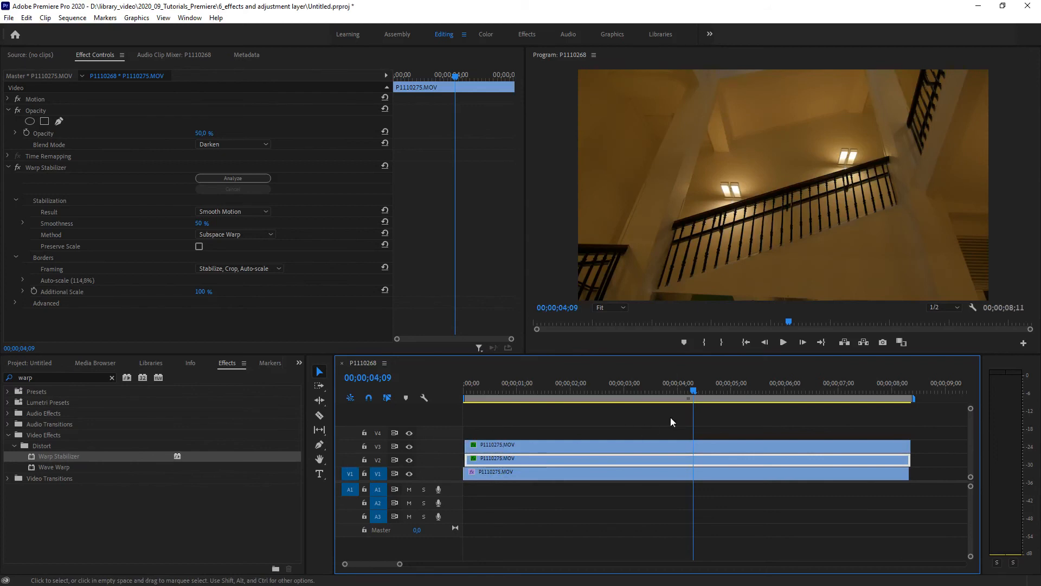
left_click(620, 447)
left_click_drag(619, 447, 594, 445)
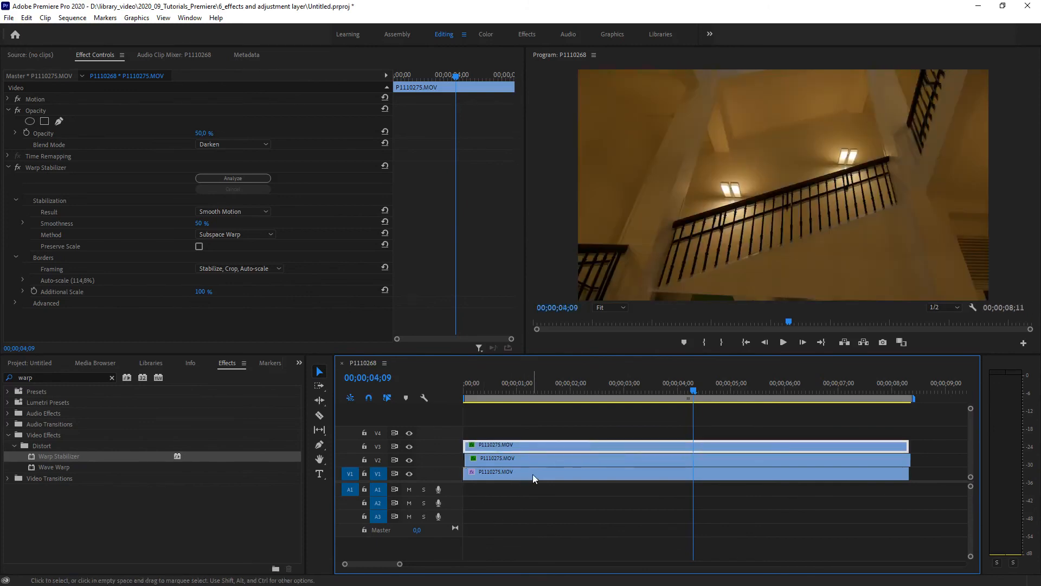
Stagger the lower clips so the V1 clip starts one frame and the V2 clip two frames after the sequence start.
left_click_drag(533, 474, 547, 465)
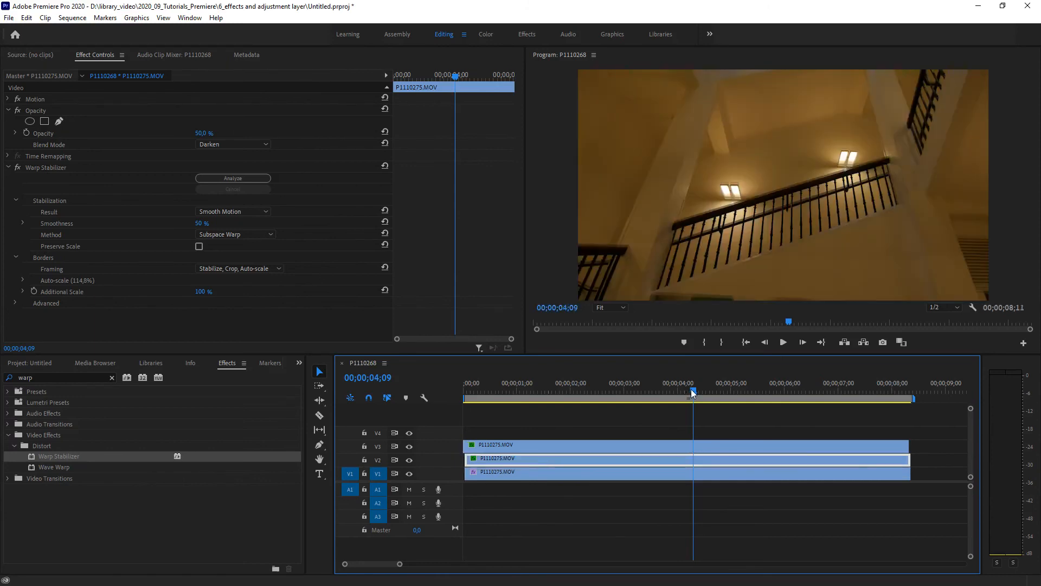
left_click_drag(691, 389, 464, 391)
left_click_drag(400, 564, 372, 561)
left_click_drag(521, 461, 529, 464)
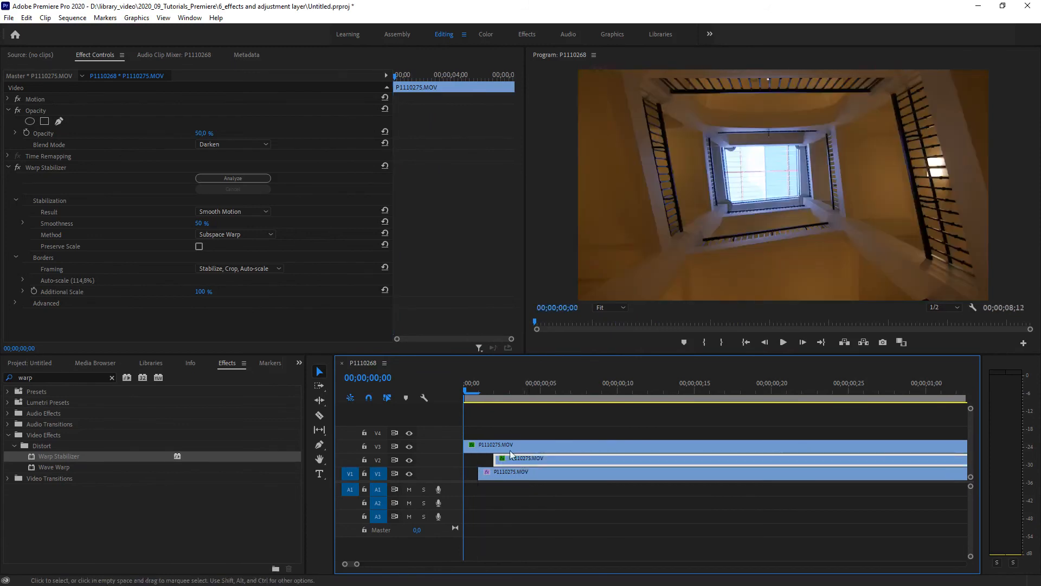
left_click(496, 473)
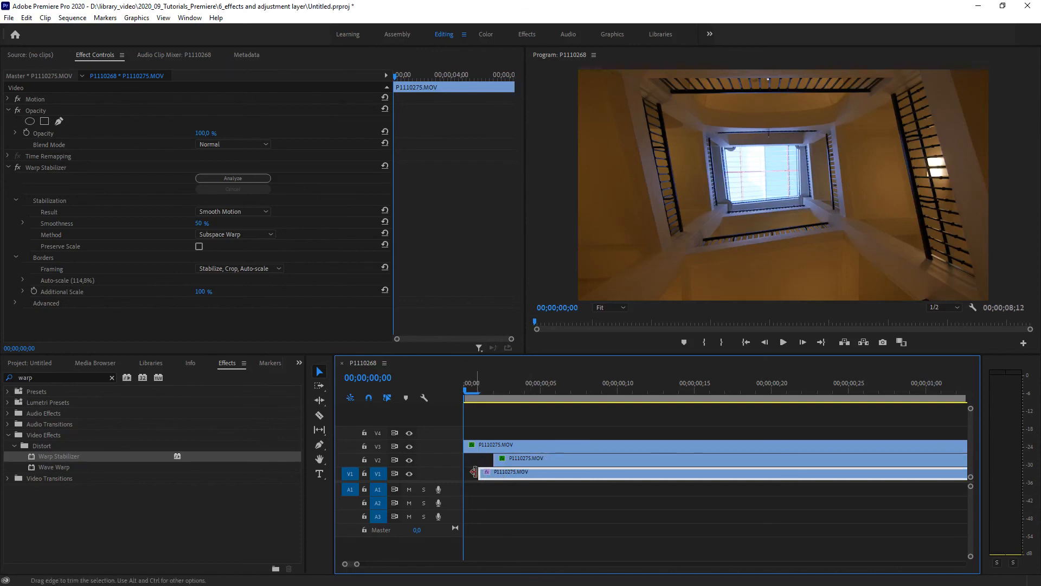
left_click(469, 446)
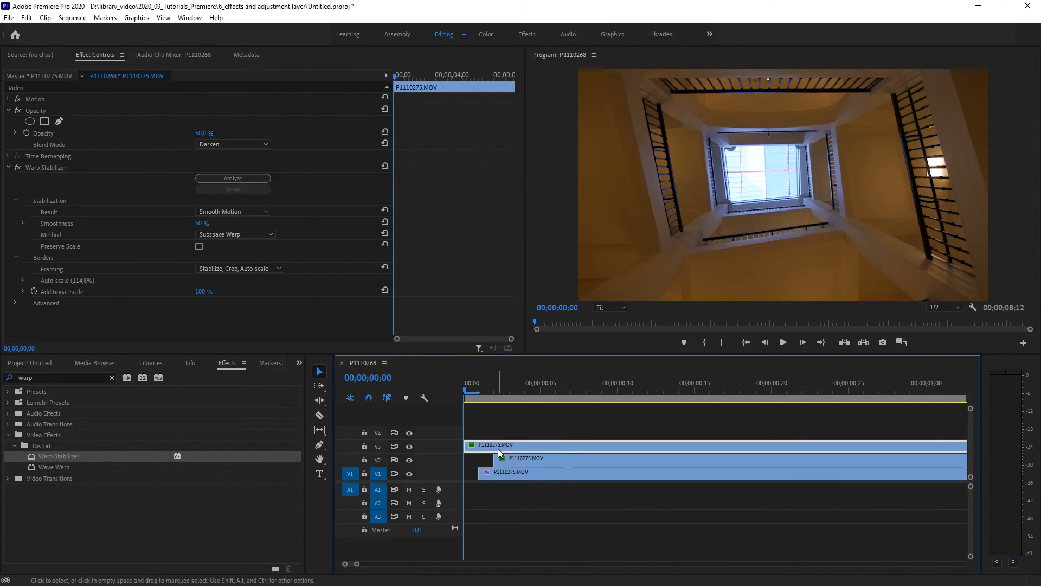
Play back the three staggered, blended clips, then replay them from 00;00;05;06 to check the motion blending.
left_click(512, 391)
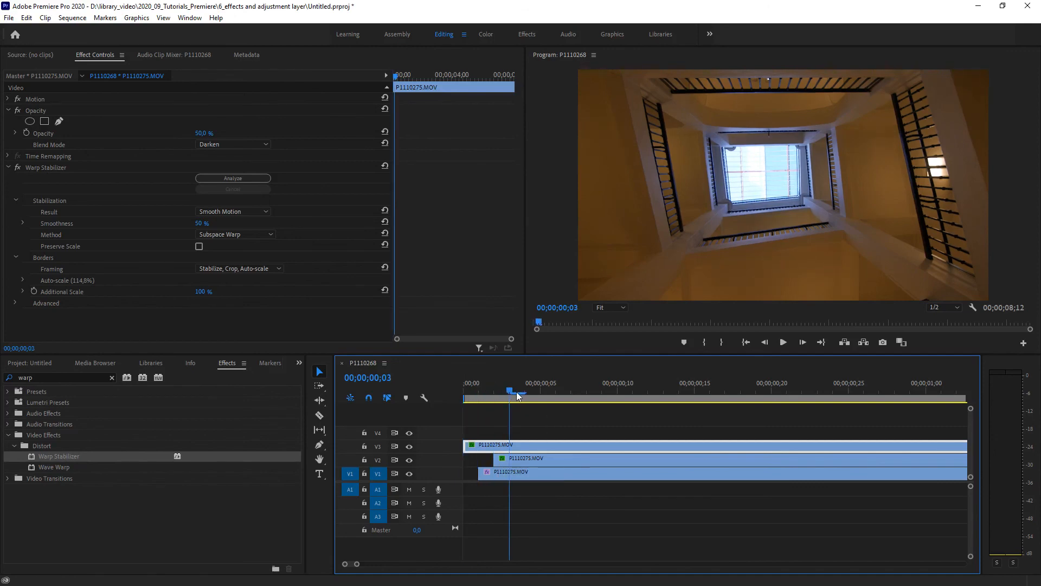
key("Right")
left_click_drag(357, 564, 438, 564)
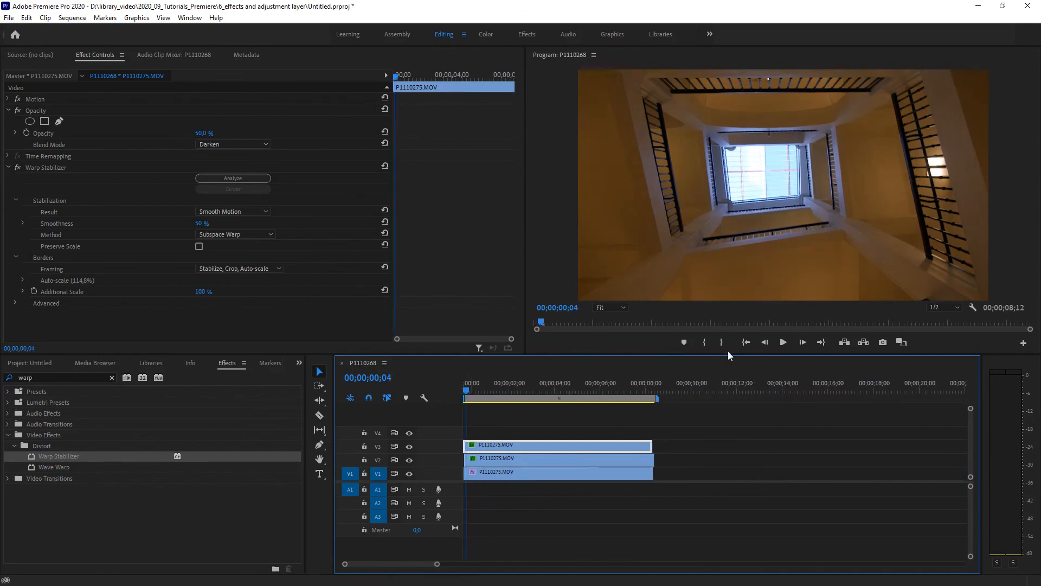
left_click(782, 343)
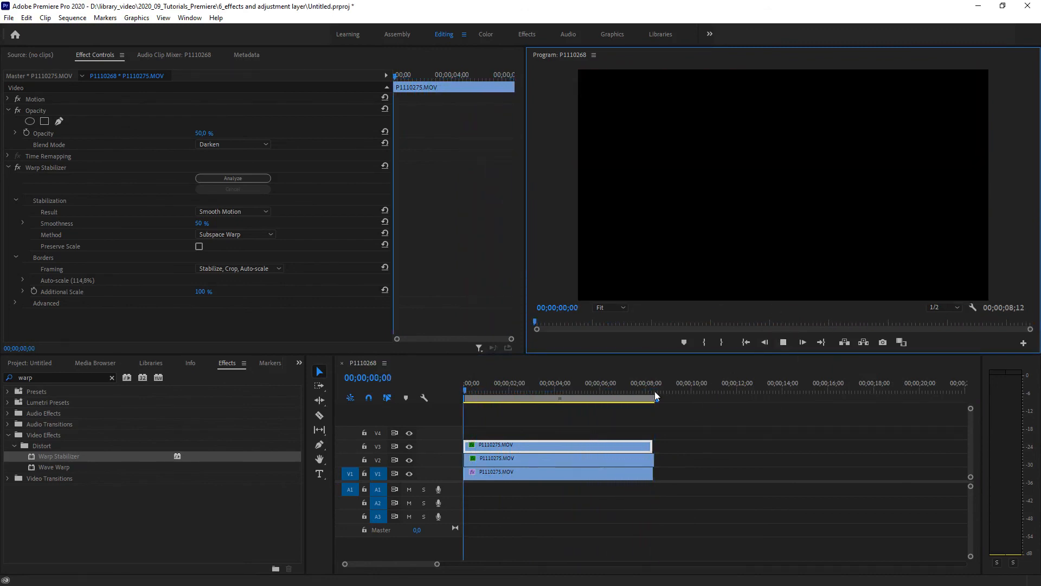
left_click_drag(656, 391, 584, 389)
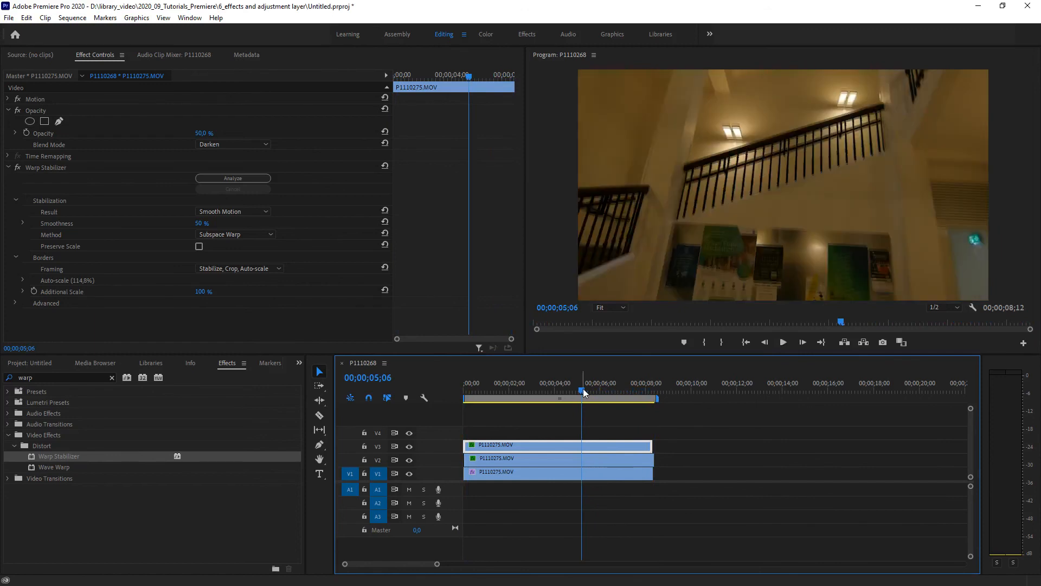
left_click(785, 343)
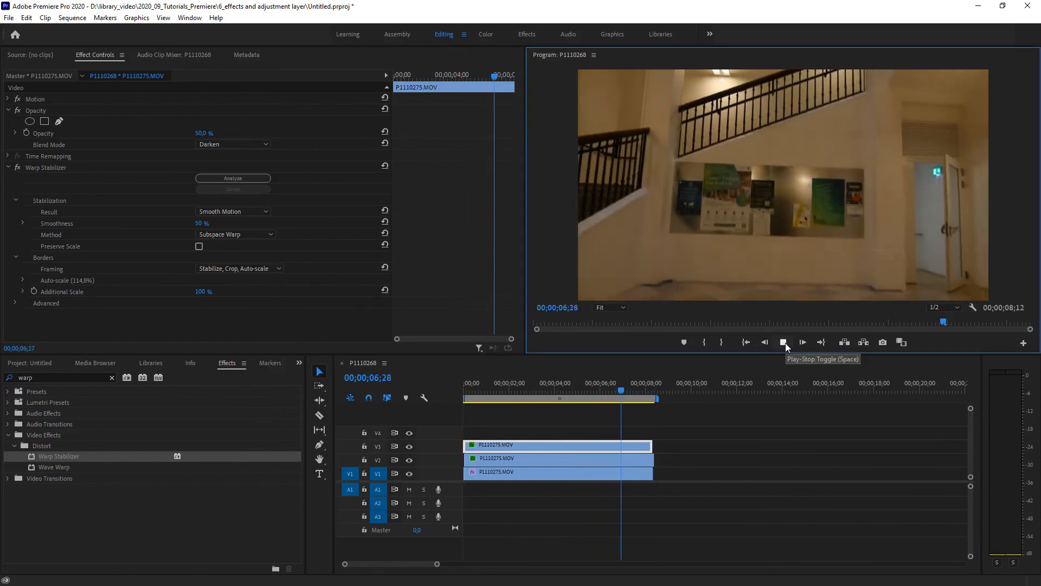
left_click(783, 343)
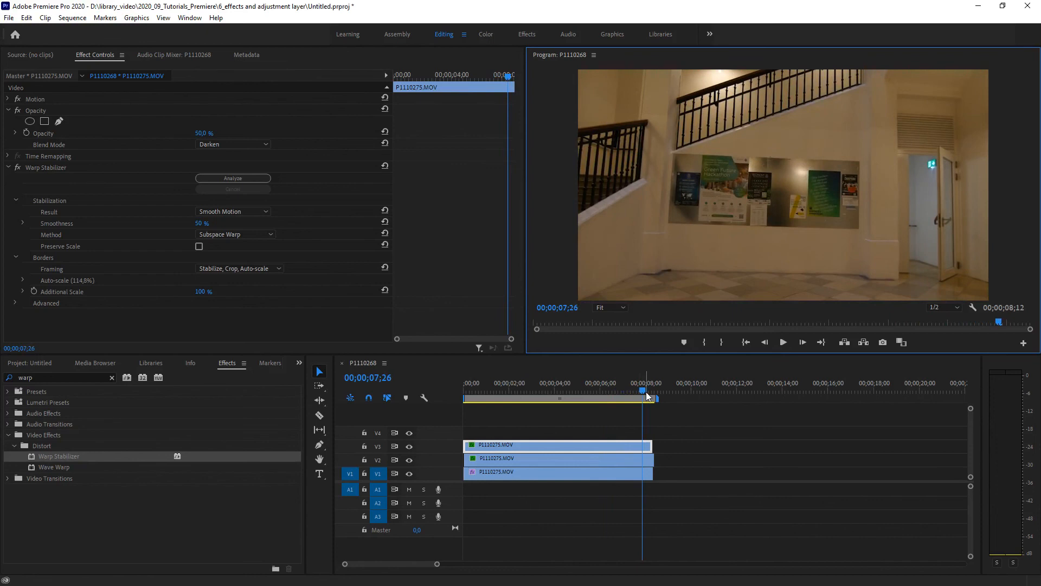
Review the V3 clip's blend mode options and the V1 clip's opacity settings, leaving no clip selected.
left_click(222, 146)
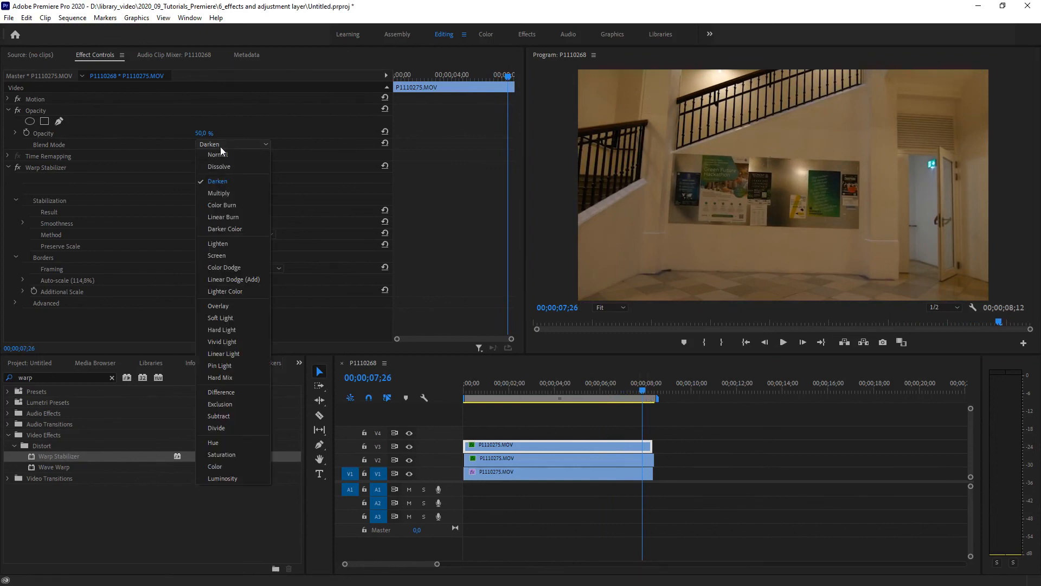
left_click(220, 144)
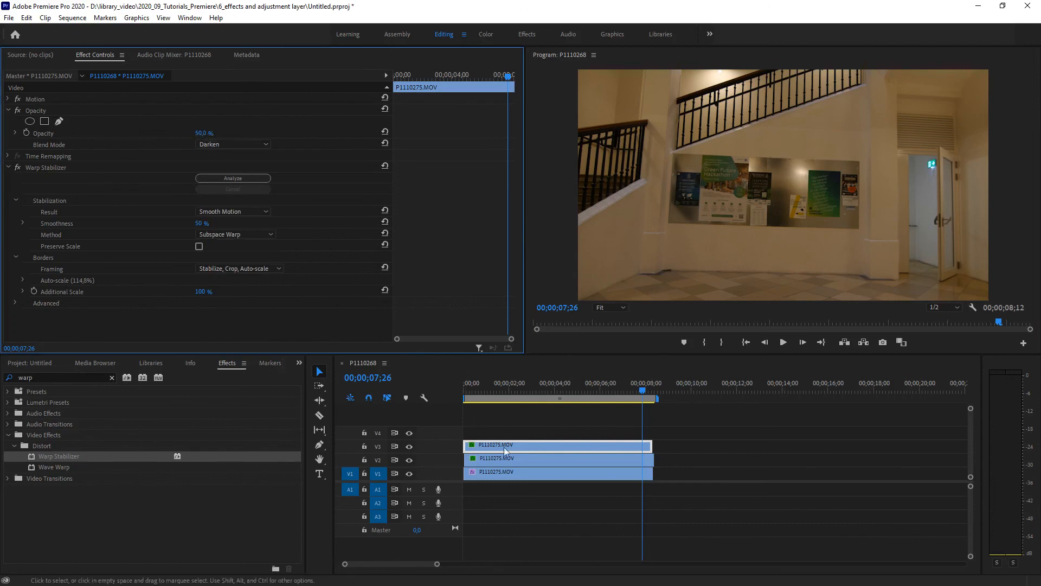
left_click(524, 474)
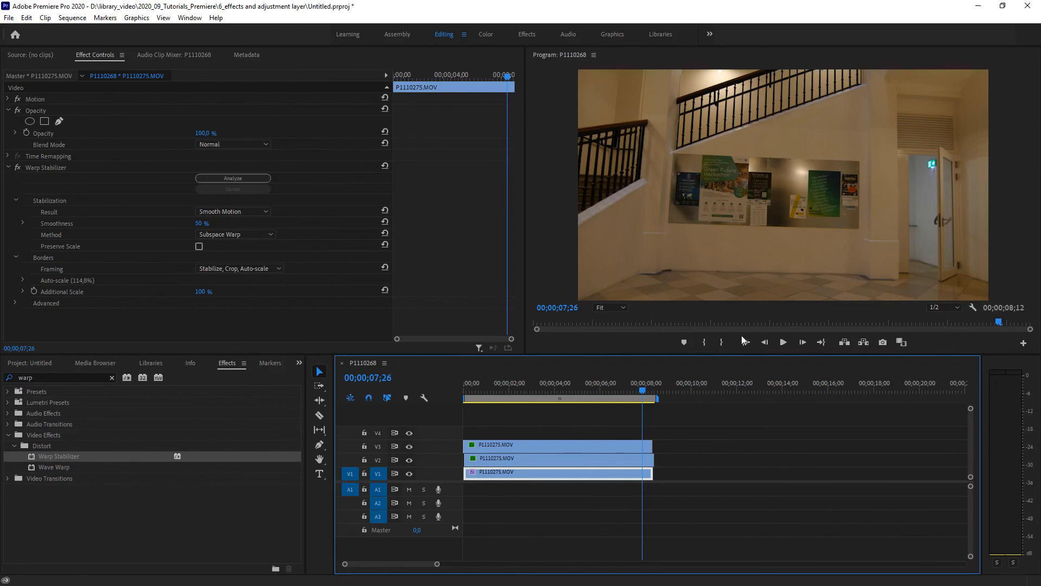
left_click(606, 431)
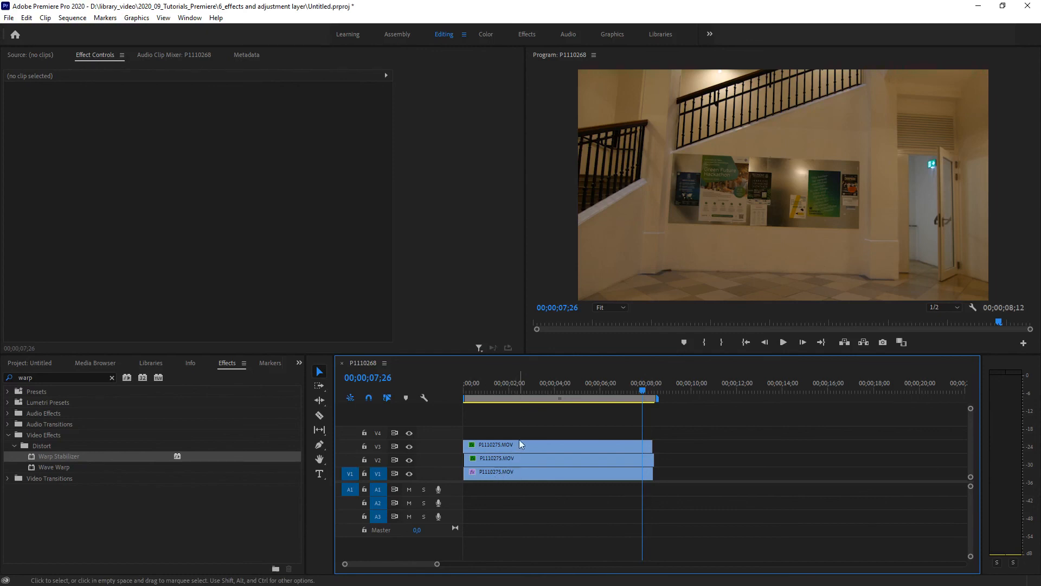
Place the Adjustment Layer on V4 at the sequence start and extend it to the end of the clips below.
left_click(299, 363)
left_click(19, 365)
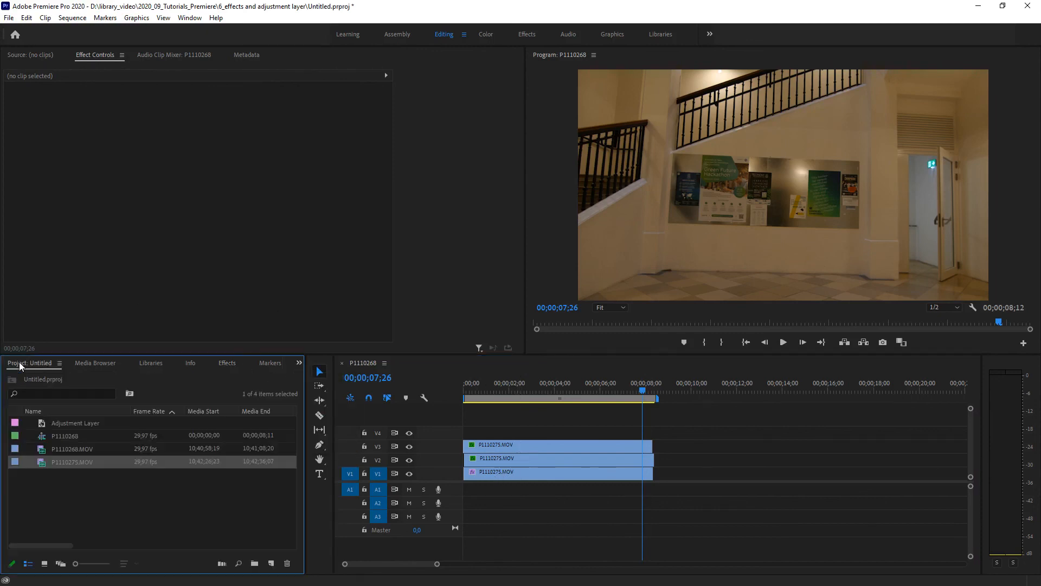
left_click_drag(68, 422, 477, 434)
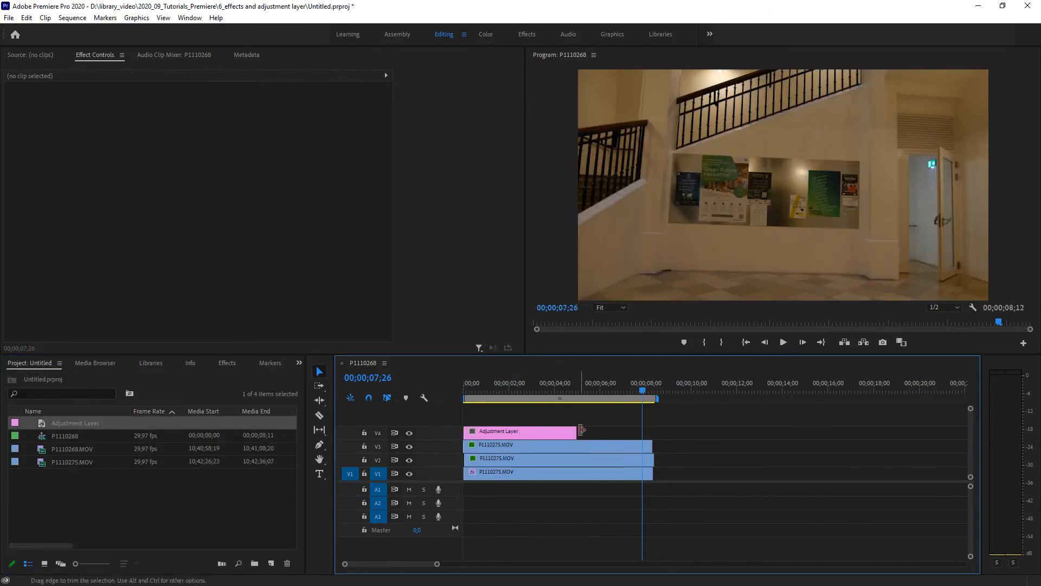
left_click_drag(578, 431, 654, 432)
Apply the Lumetri Color effect from the Color Correction effects to the adjustment layer on V4.
left_click(510, 434)
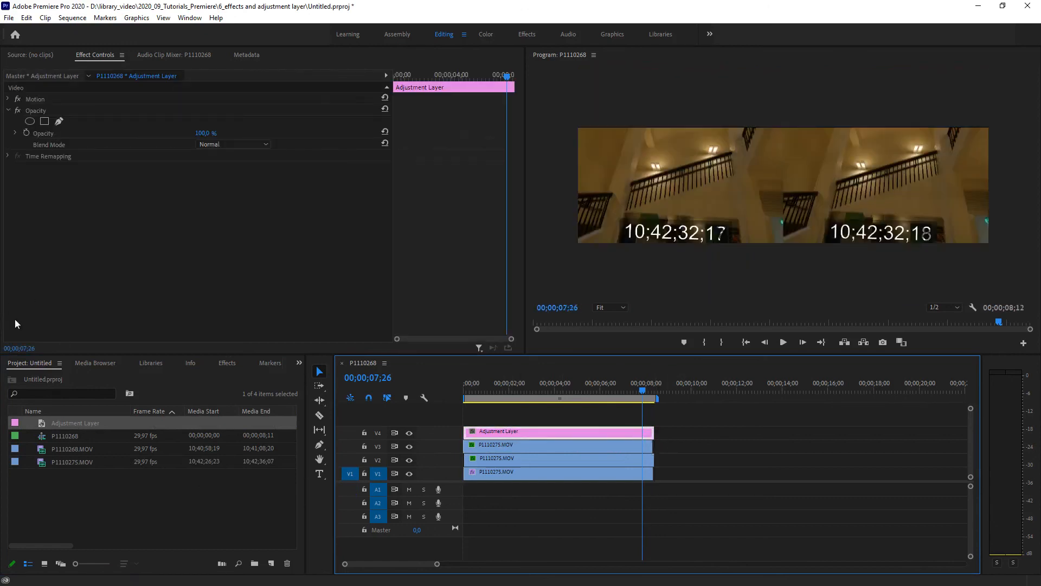
left_click(226, 364)
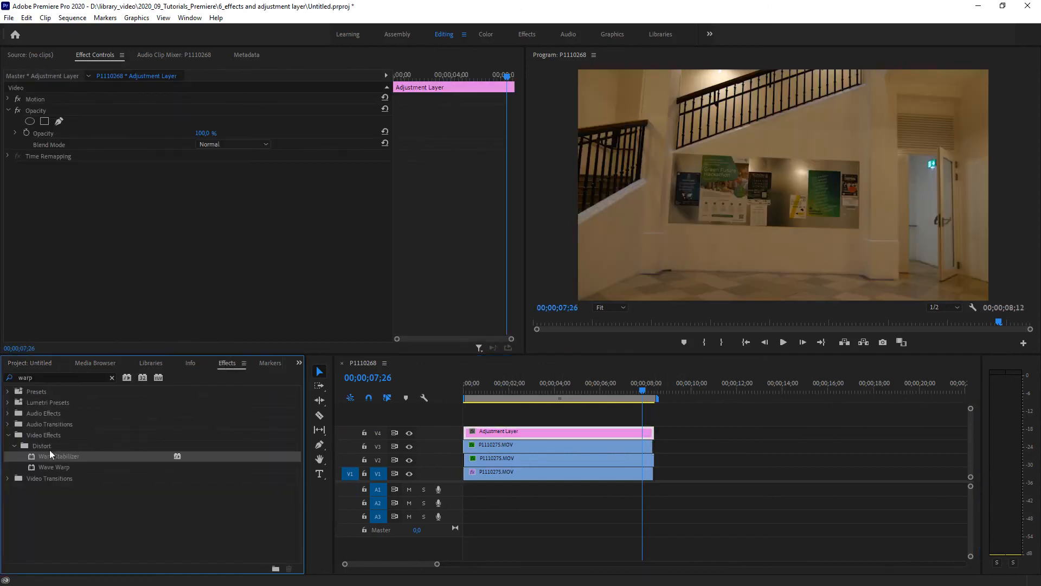
double_click(37, 378)
key("BackSpace")
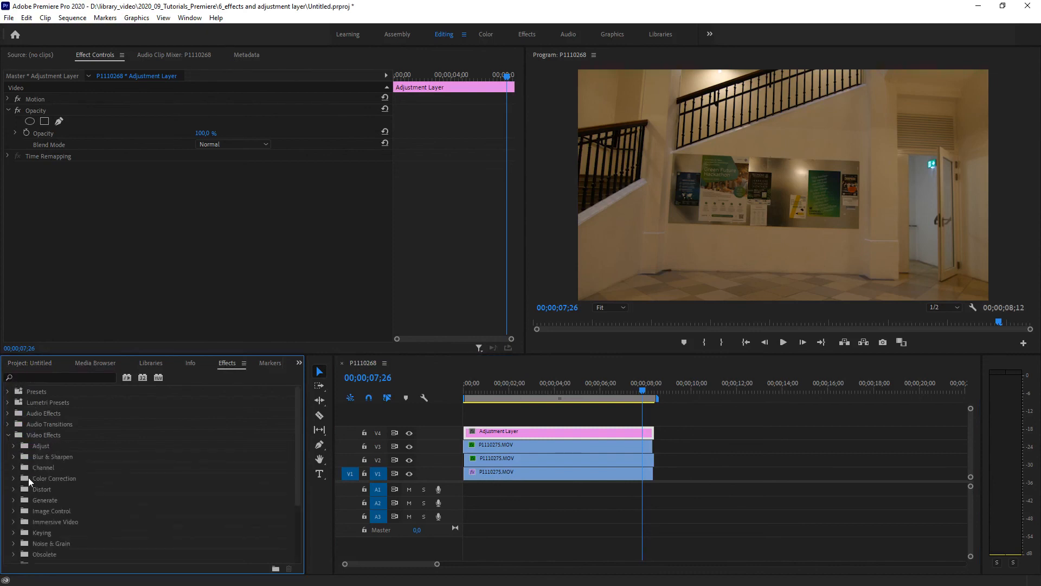
double_click(29, 477)
scroll(83, 500, "down", 2)
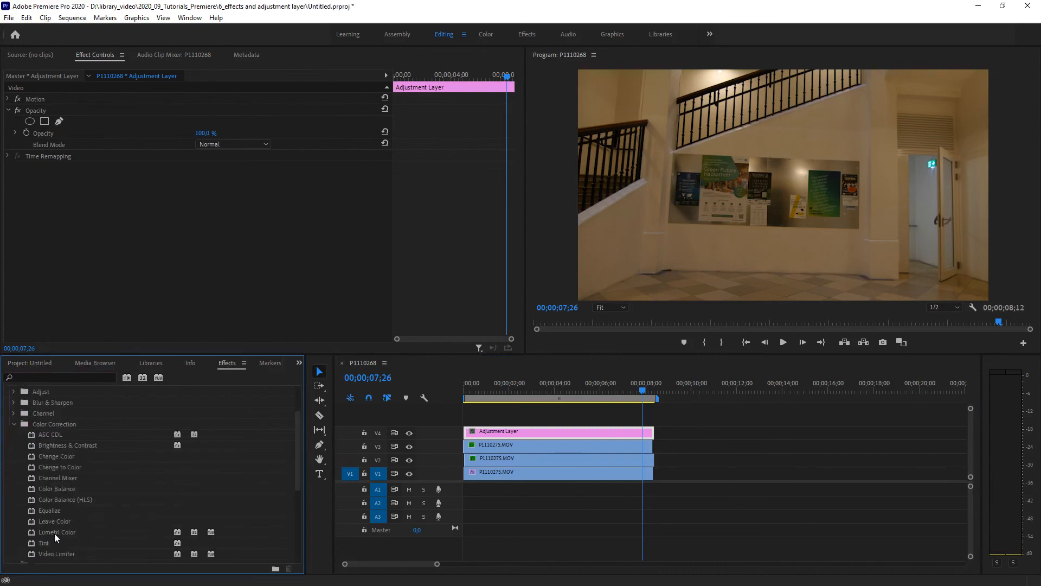
left_click_drag(53, 533, 490, 433)
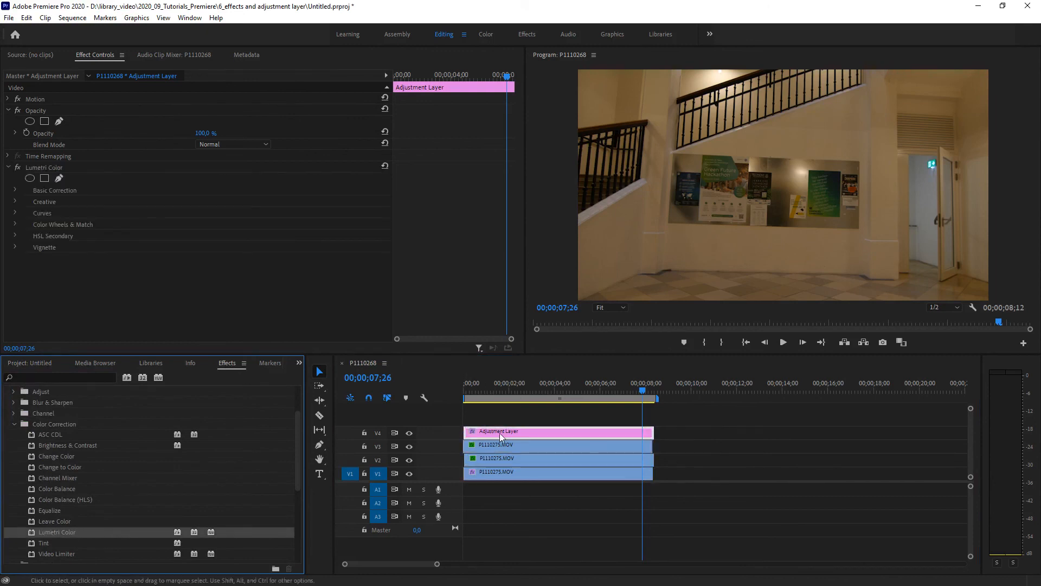
Load LUT_2.cube as the Creative look of the adjustment layer's Lumetri Color effect.
left_click(15, 201)
left_click(236, 224)
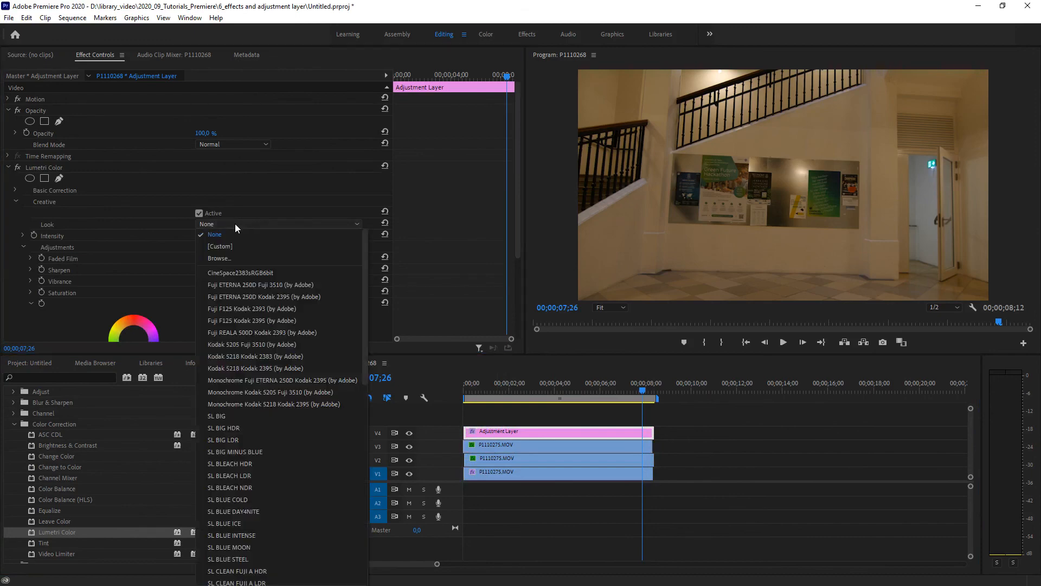
left_click(220, 258)
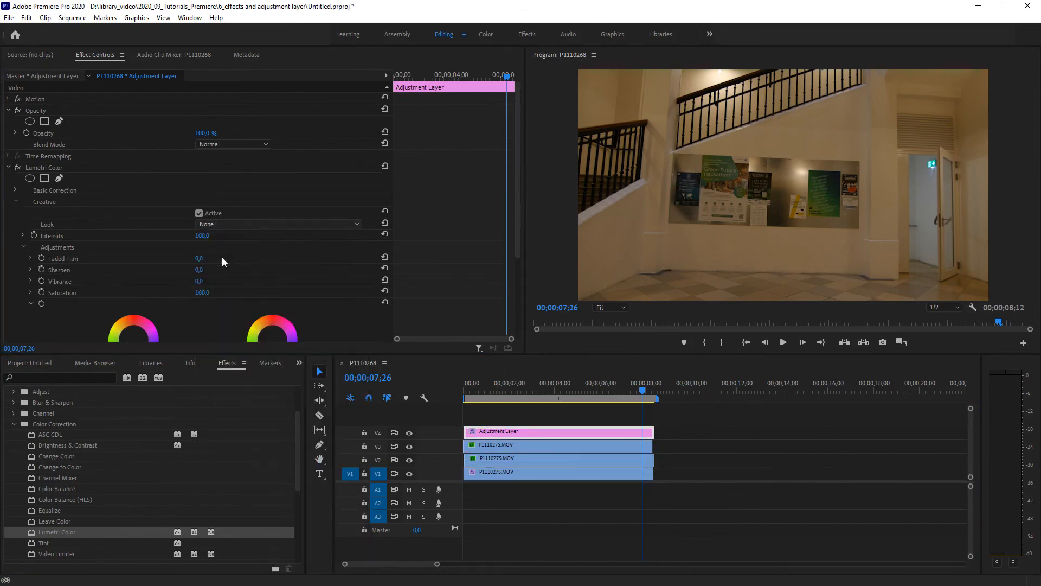
left_click(251, 118)
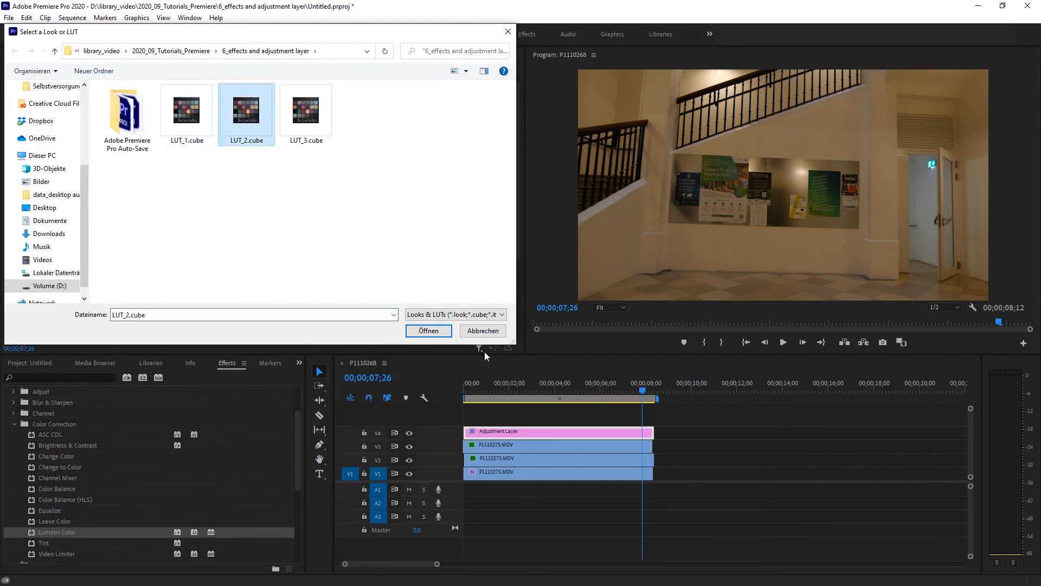
left_click(429, 331)
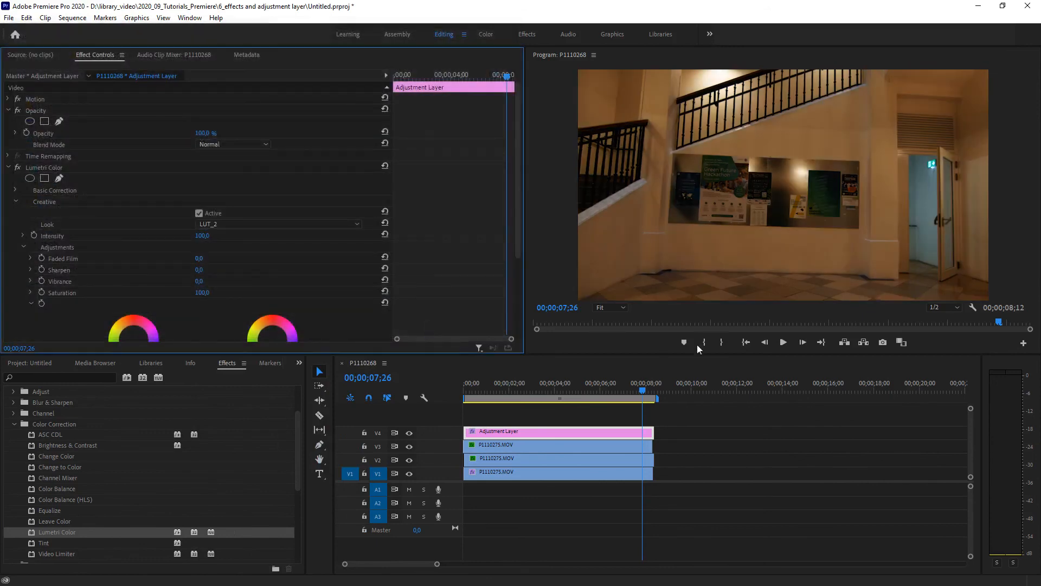
Raise the midtones of the Lumetri white RGB curve at 00;00;01;10 and check the grade up to 00;00;07;15.
left_click_drag(642, 388, 493, 397)
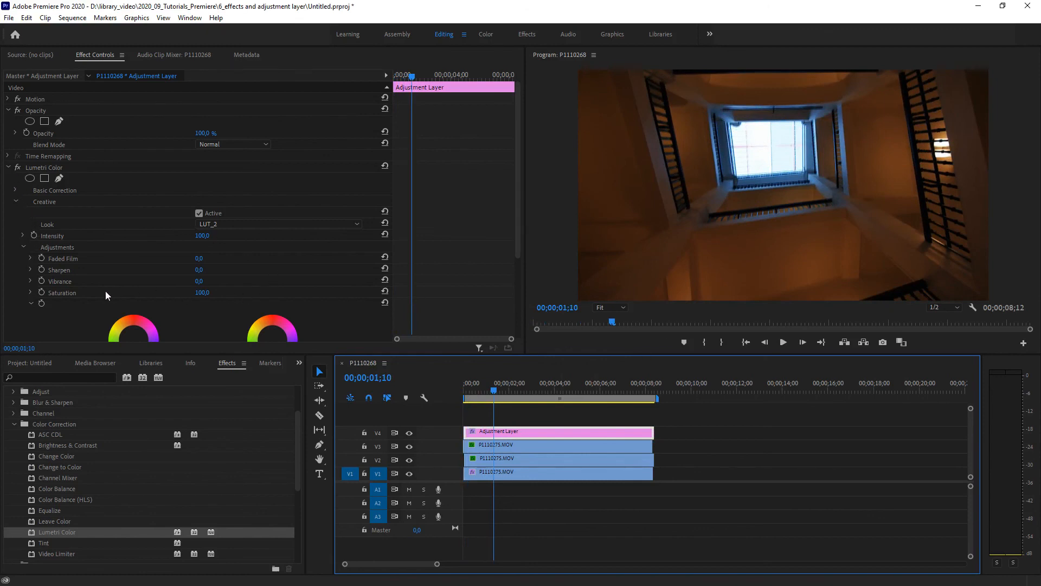
scroll(44, 307, "down", 3)
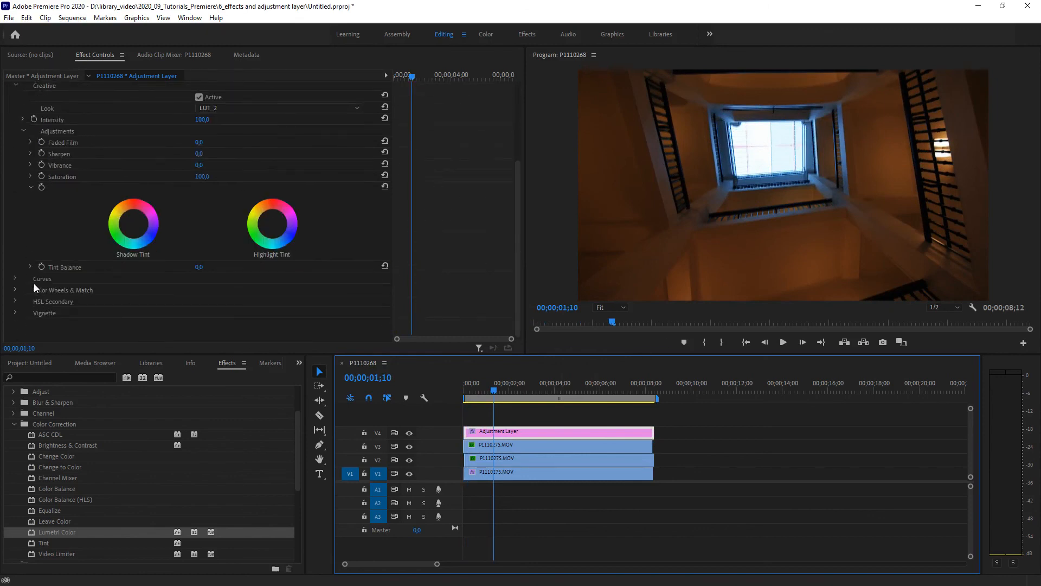
left_click(17, 279)
scroll(67, 282, "down", 5)
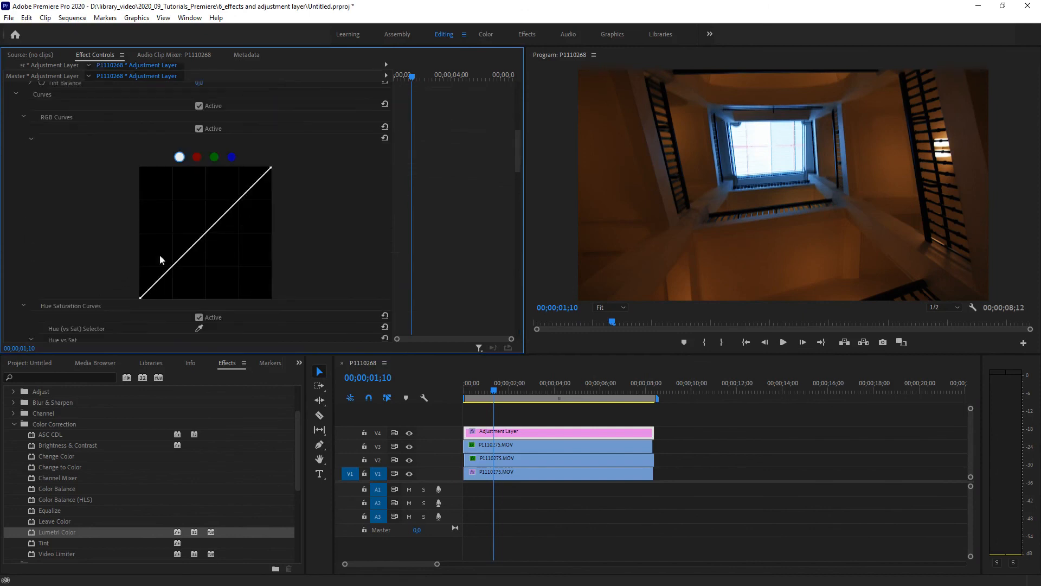
left_click_drag(198, 239, 192, 228)
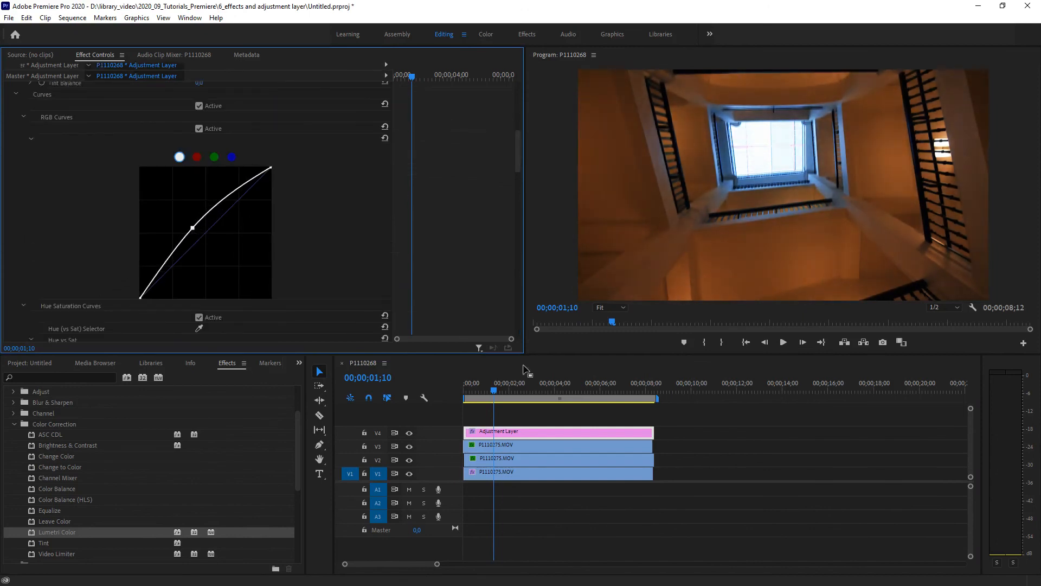
left_click_drag(493, 390, 583, 395)
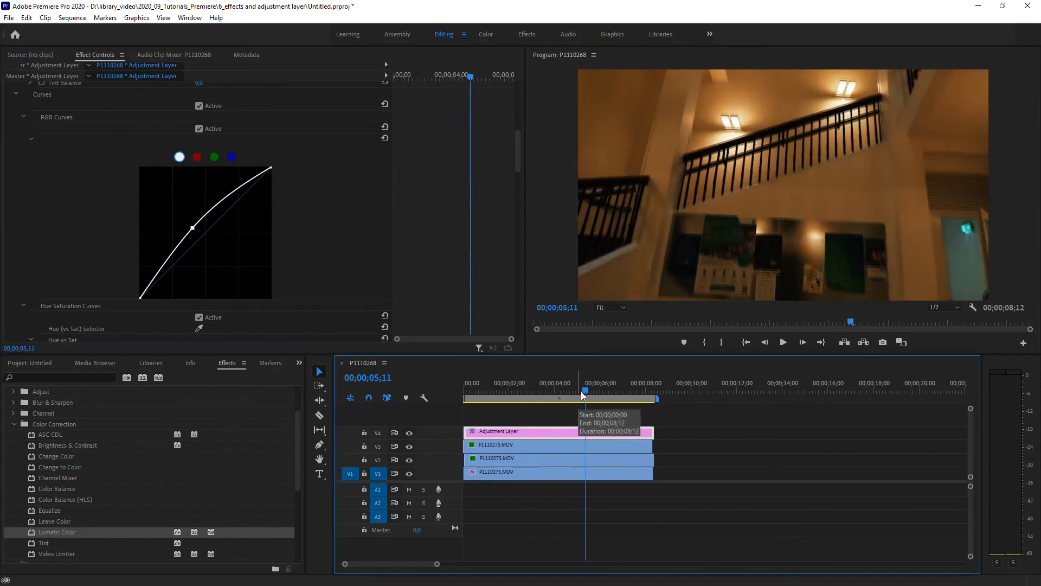
left_click(601, 394)
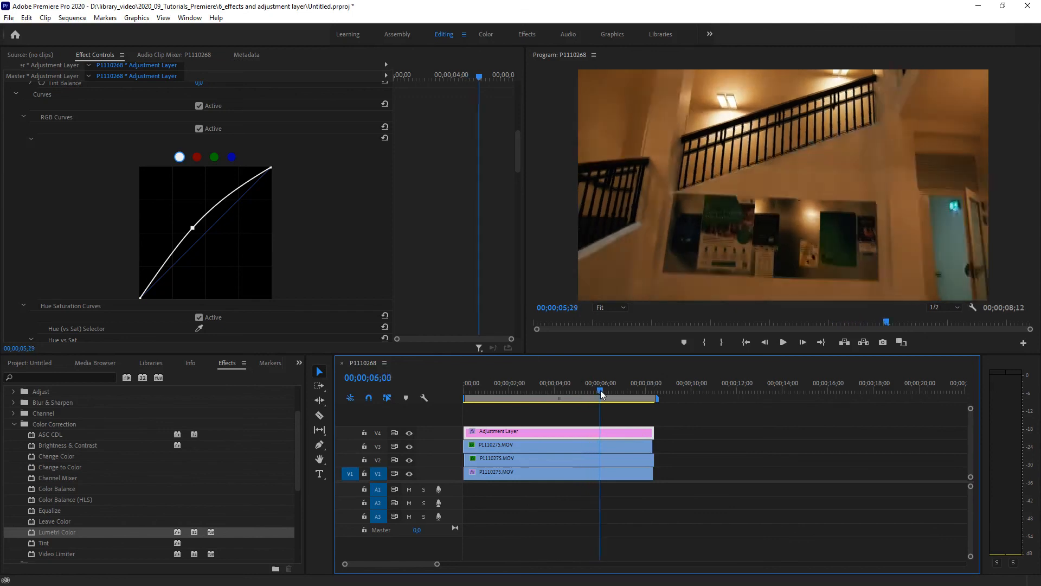
left_click(634, 393)
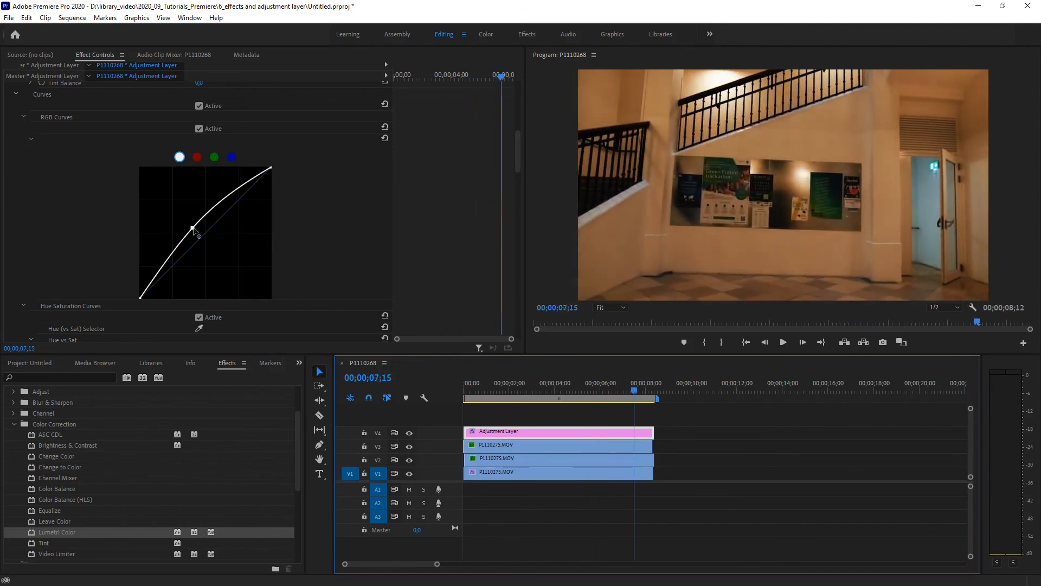